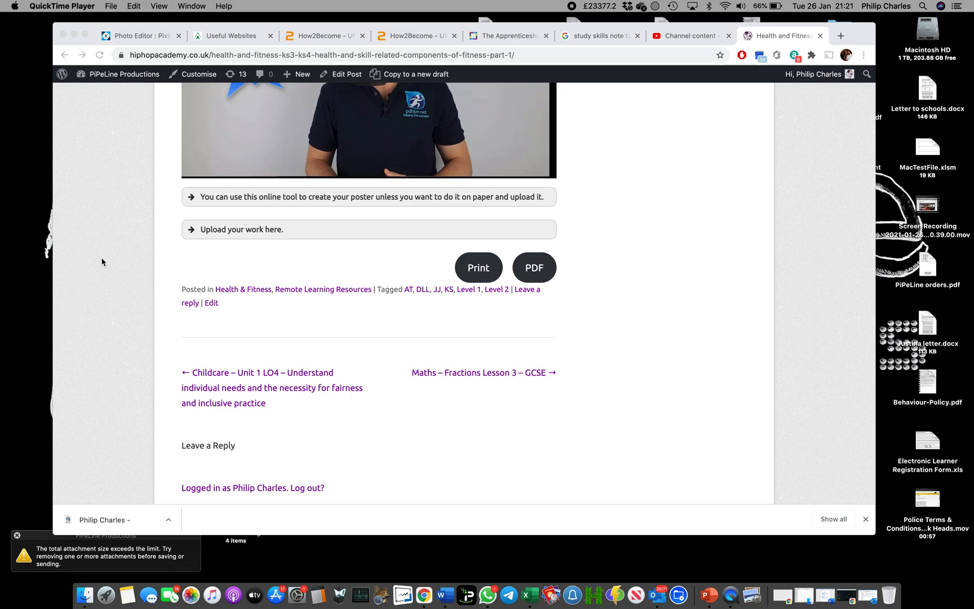
# Scroll the Health and Fitness lesson and expand the 'You can use this online tool…' note
pyautogui.scroll(10, 102, 261)
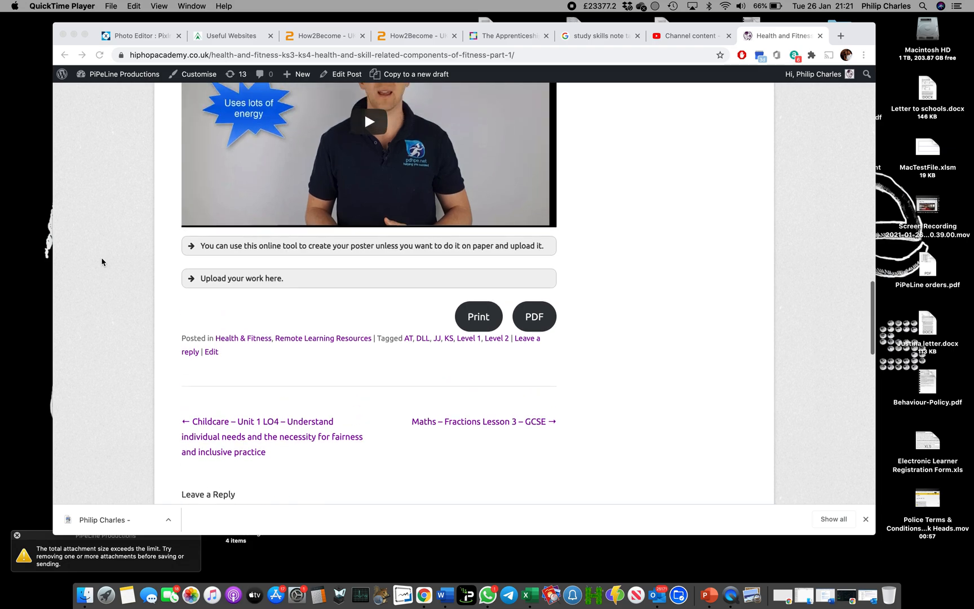
pyautogui.scroll(9, 102, 261)
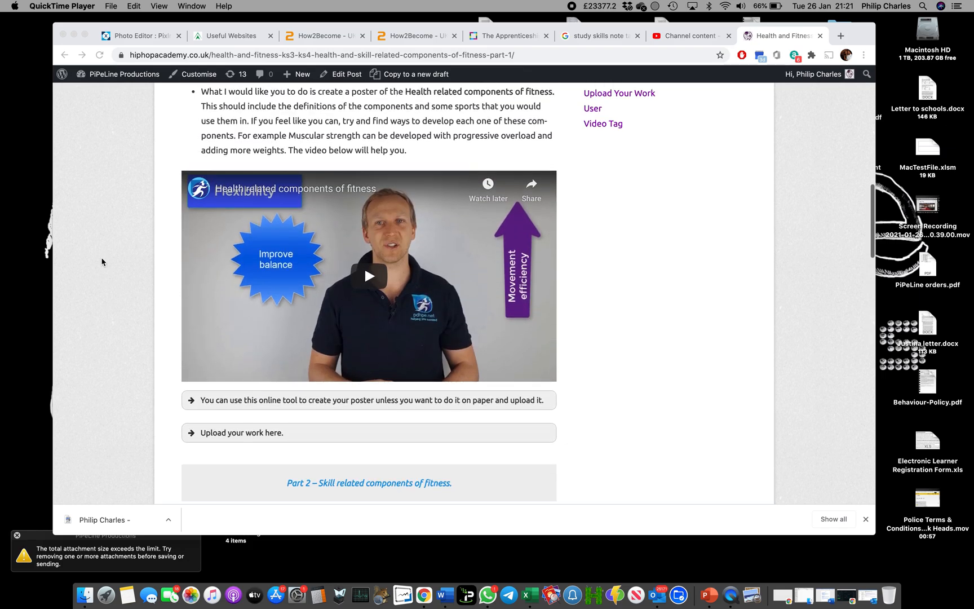
pyautogui.scroll(3, 102, 262)
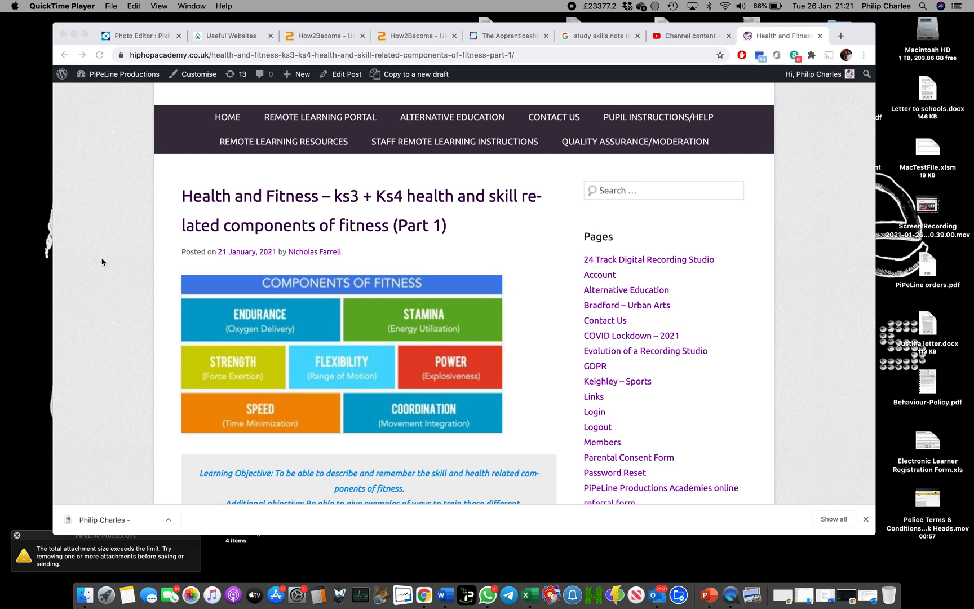
pyautogui.scroll(-1, 102, 262)
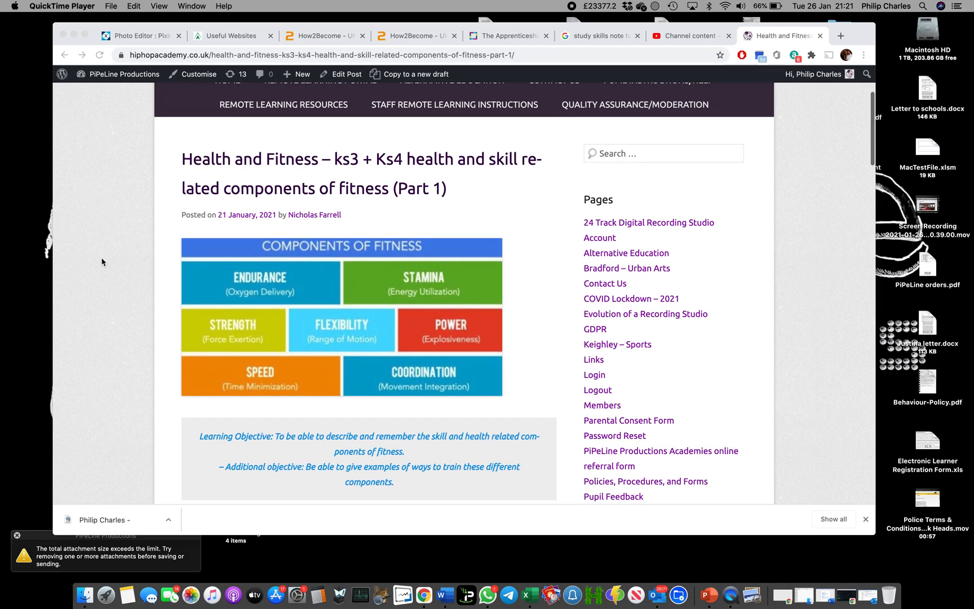
pyautogui.scroll(-15, 102, 262)
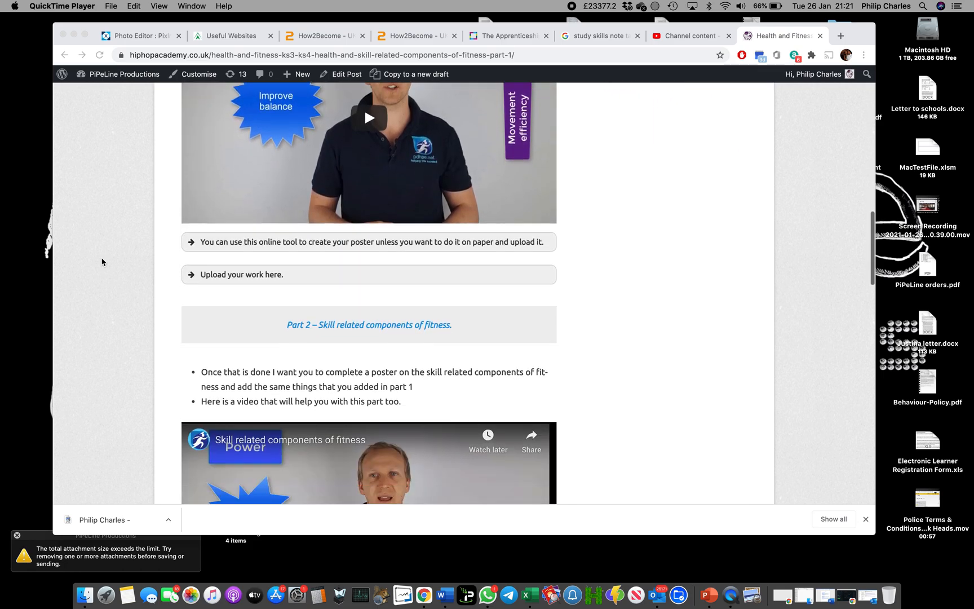
pyautogui.scroll(-5, 102, 261)
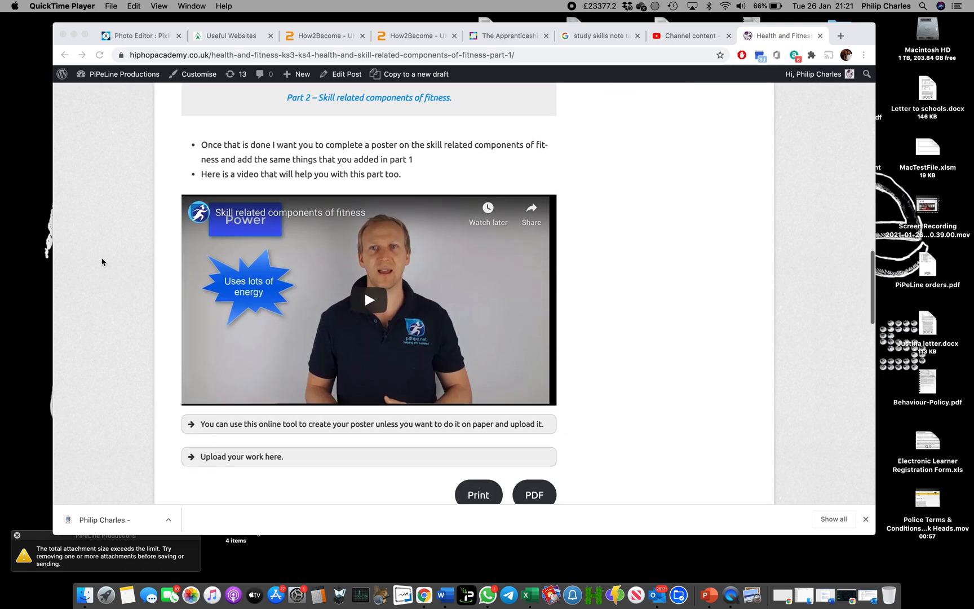
pyautogui.scroll(-1, 102, 261)
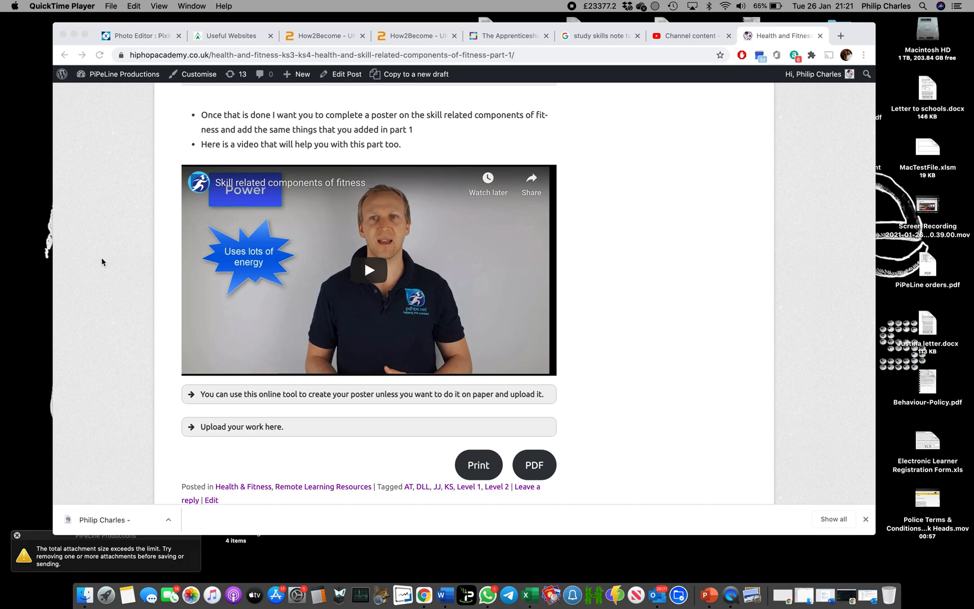
pyautogui.scroll(-2, 102, 262)
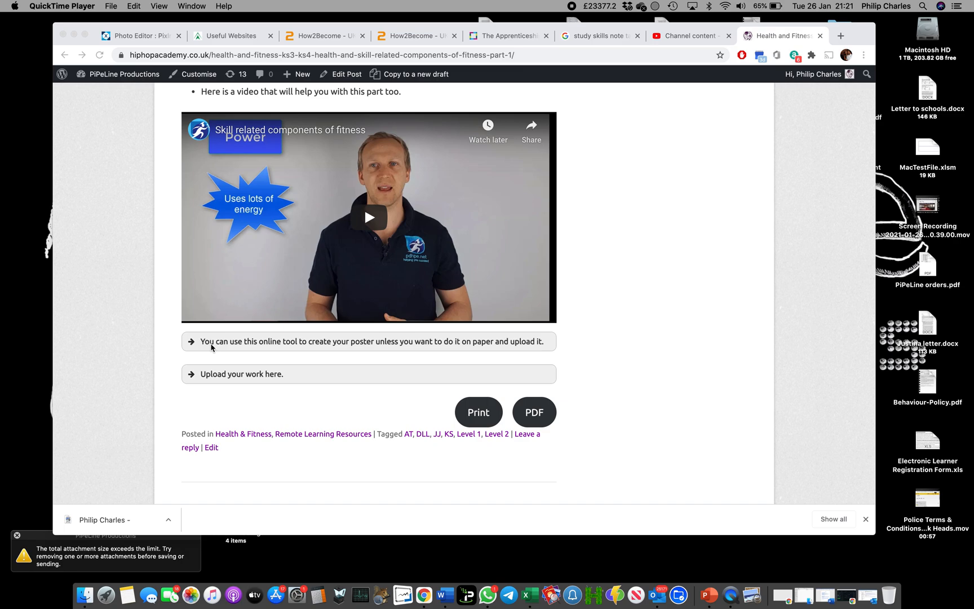
pyautogui.press('super+Tab')
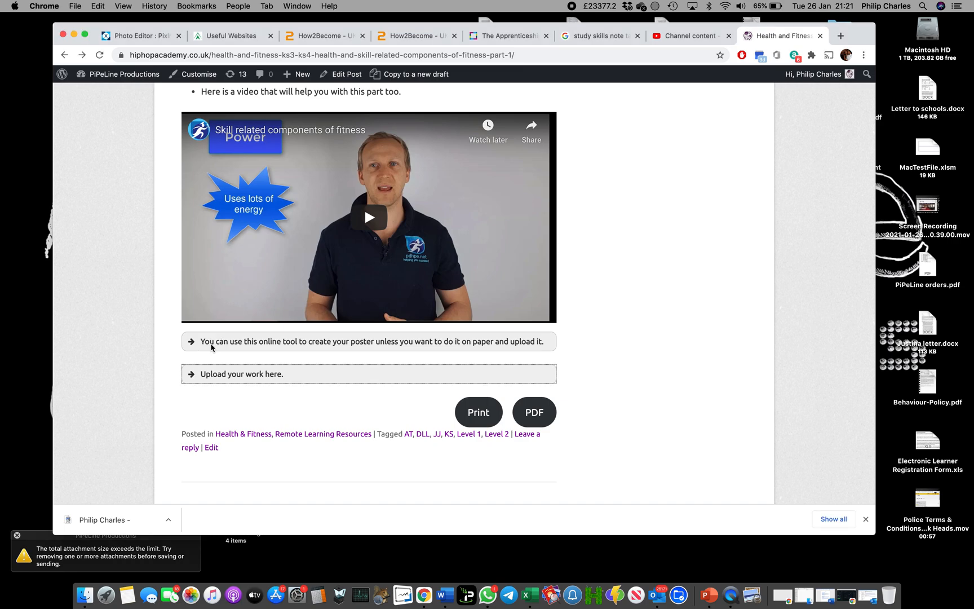
pyautogui.click(211, 343)
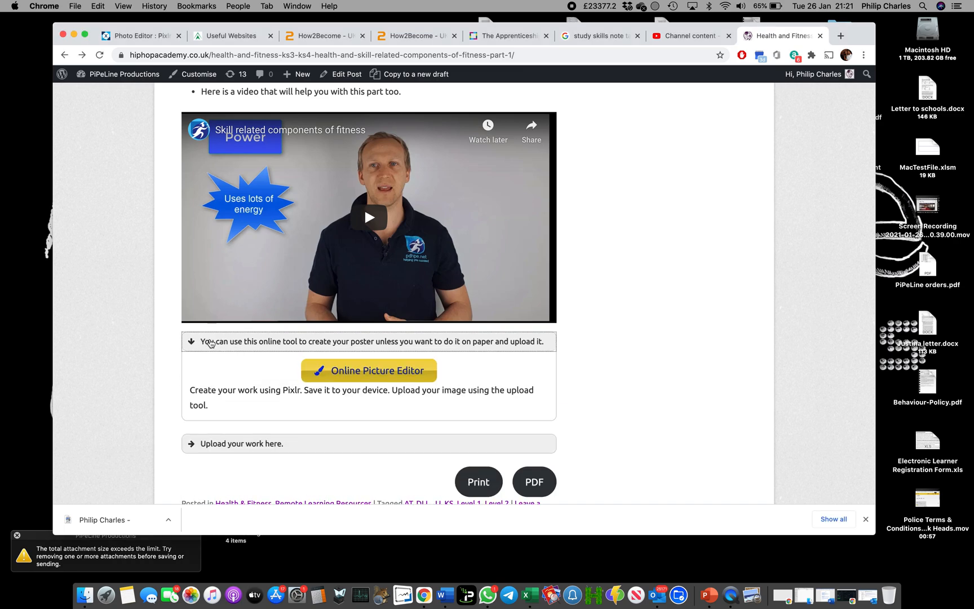
# Open the Online Picture Editor, delete the 'square simple' recent project, and start a new image
pyautogui.click(350, 377)
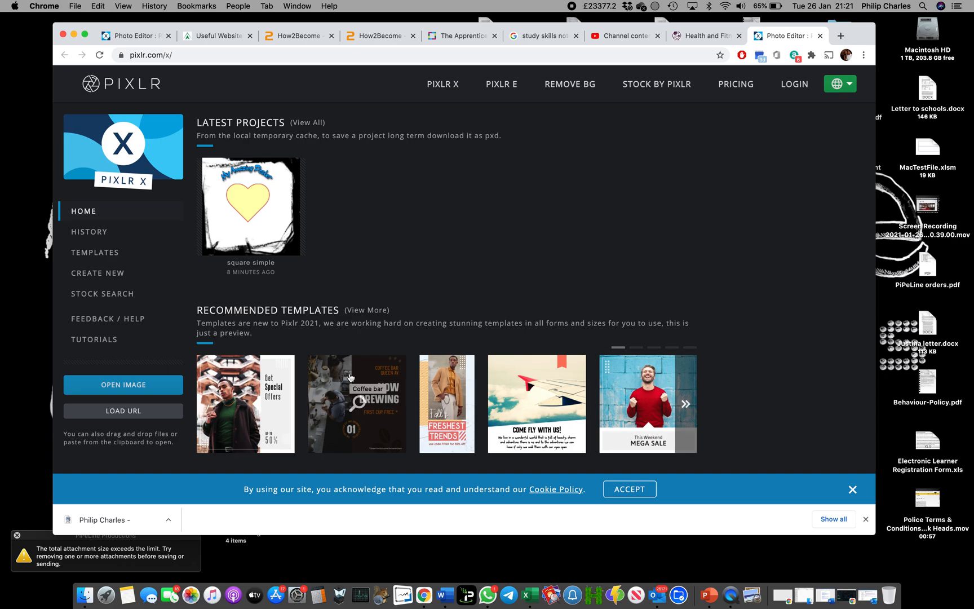
pyautogui.moveTo(297, 198)
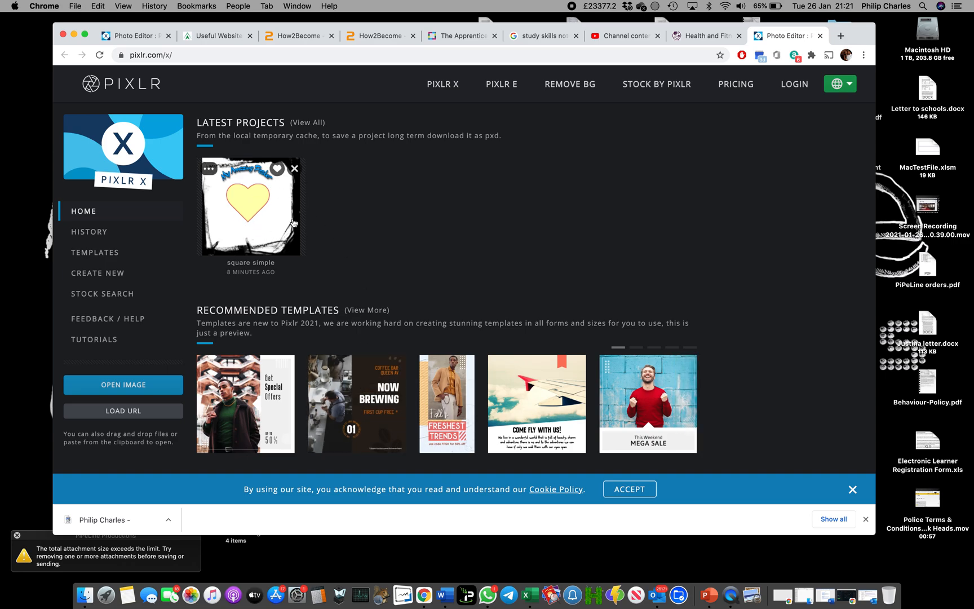
pyautogui.click(295, 170)
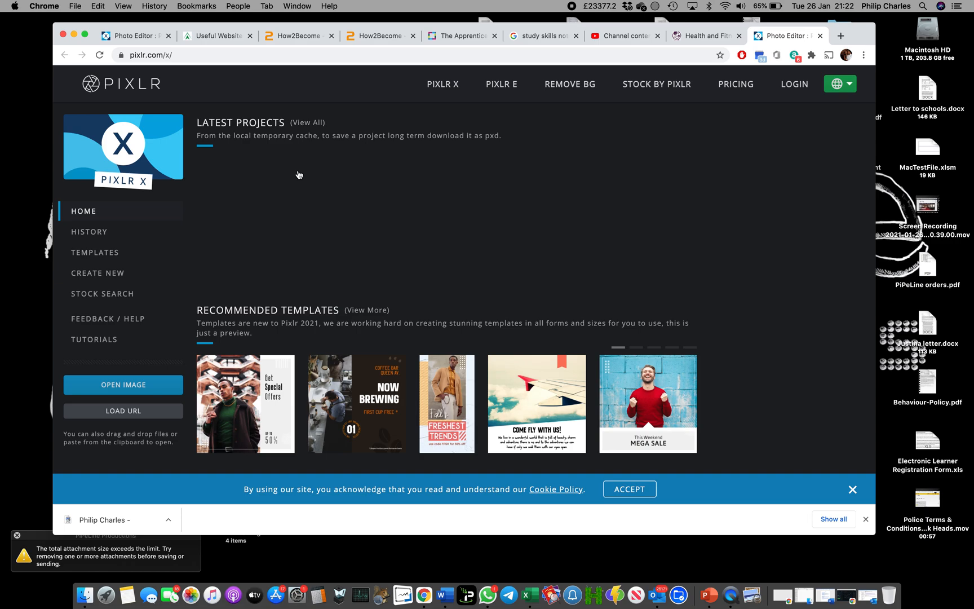
pyautogui.click(102, 275)
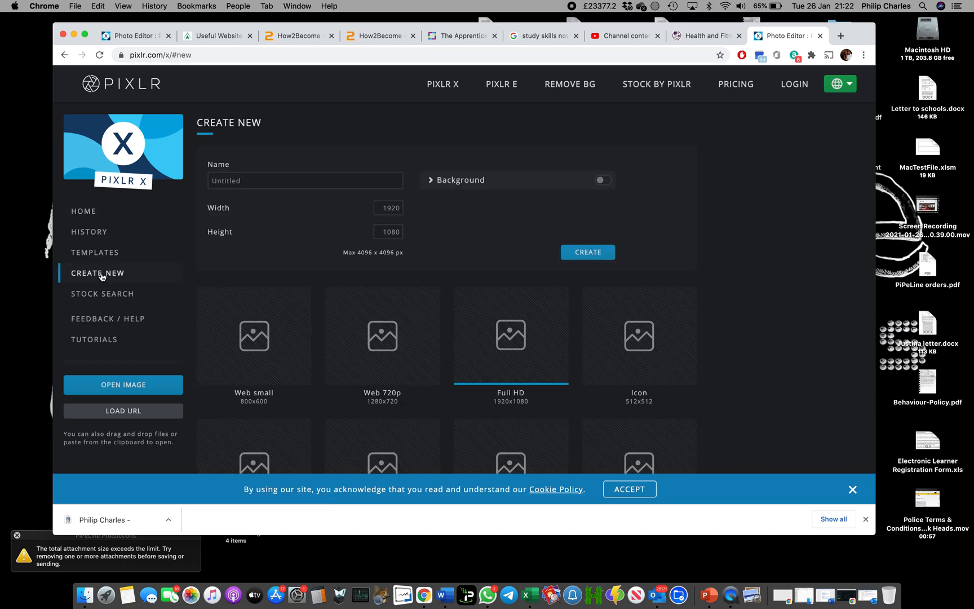
# Create a 1920 x 1080 canvas with a white #FFFFFF background
pyautogui.click(308, 183)
pyautogui.click(433, 183)
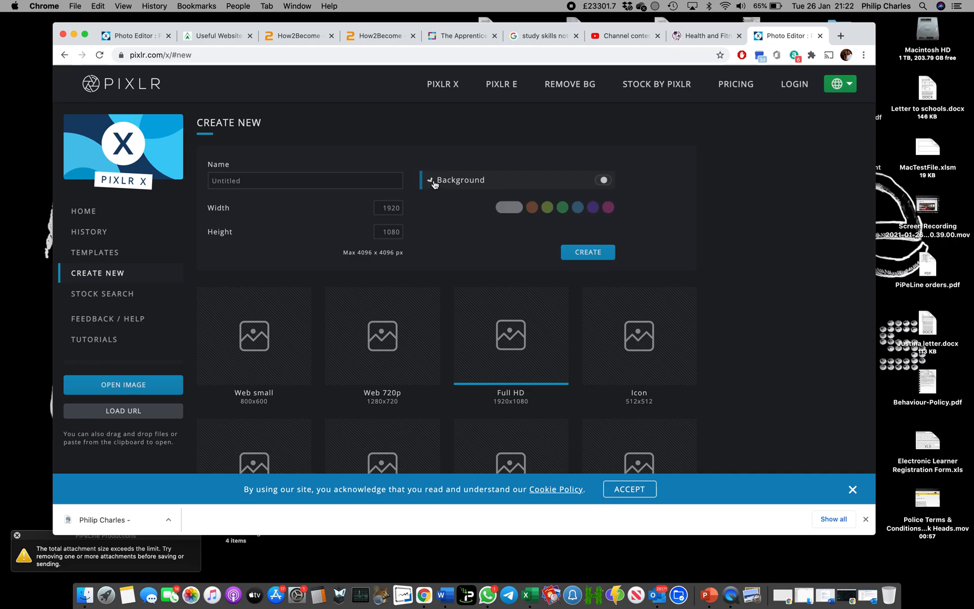
pyautogui.click(515, 210)
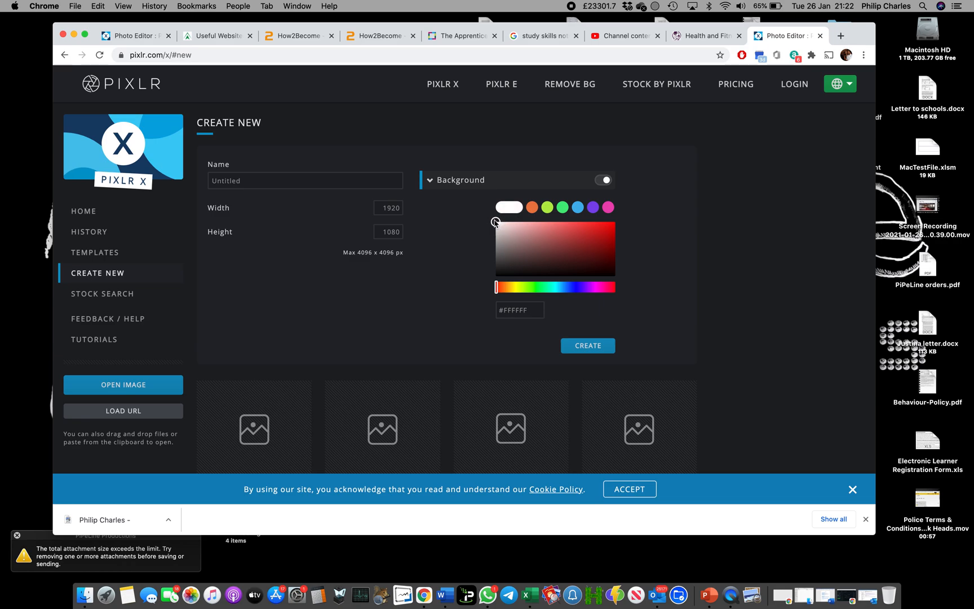
pyautogui.click(594, 348)
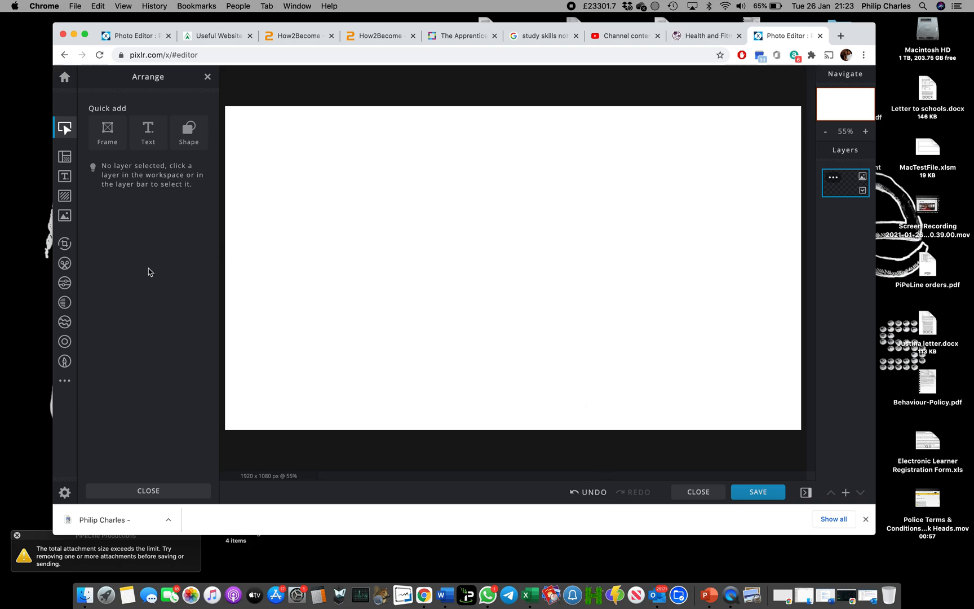
# Add a Brushed border frame from the Border elements over the whole canvas and fade its surround
pyautogui.click(66, 197)
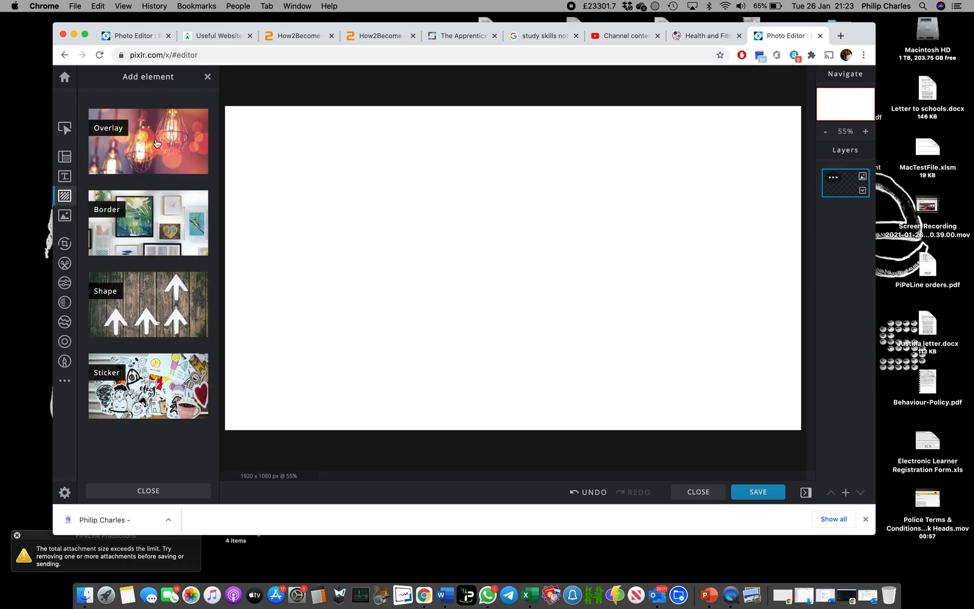
pyautogui.click(157, 223)
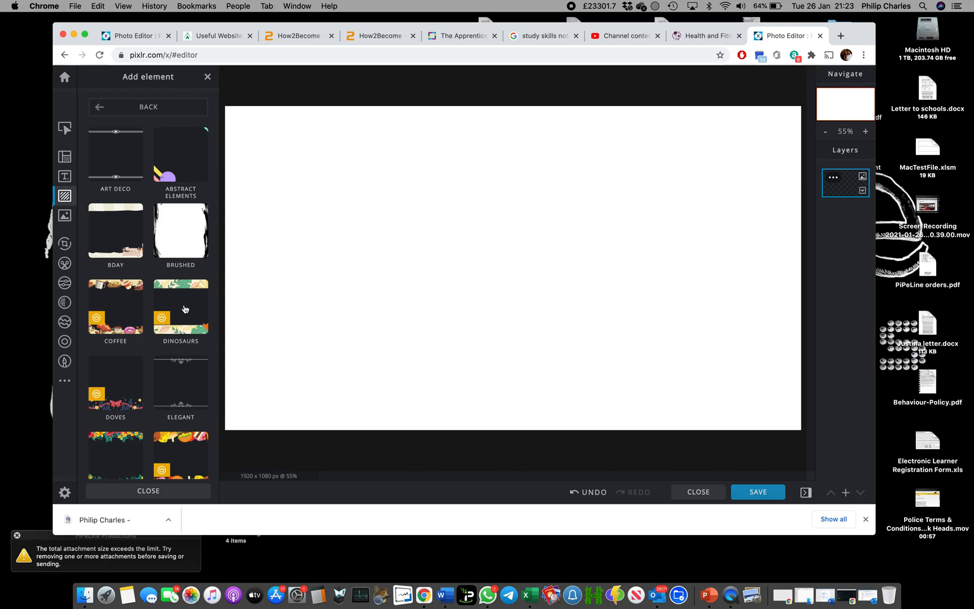
pyautogui.click(181, 248)
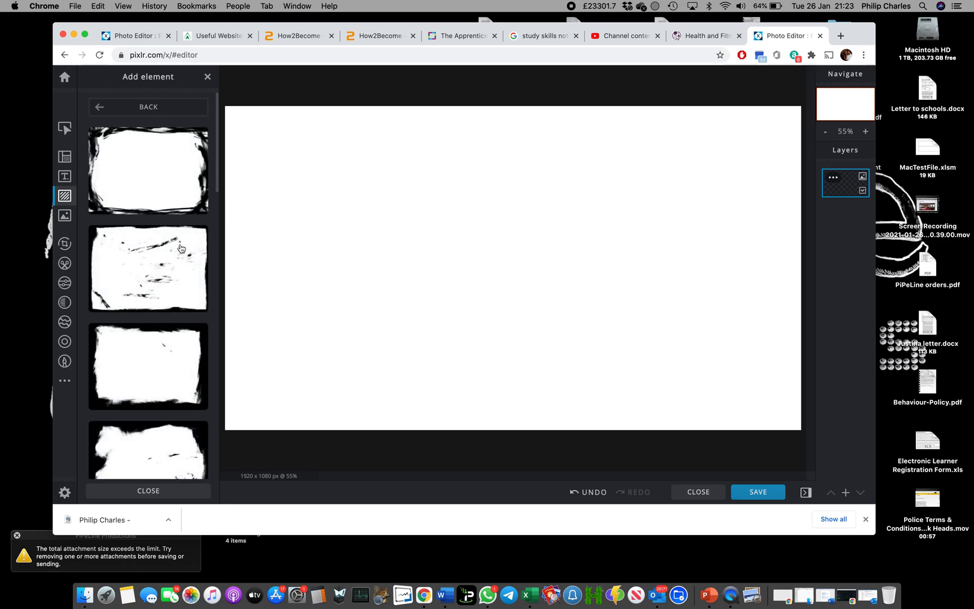
pyautogui.scroll(-10, 167, 322)
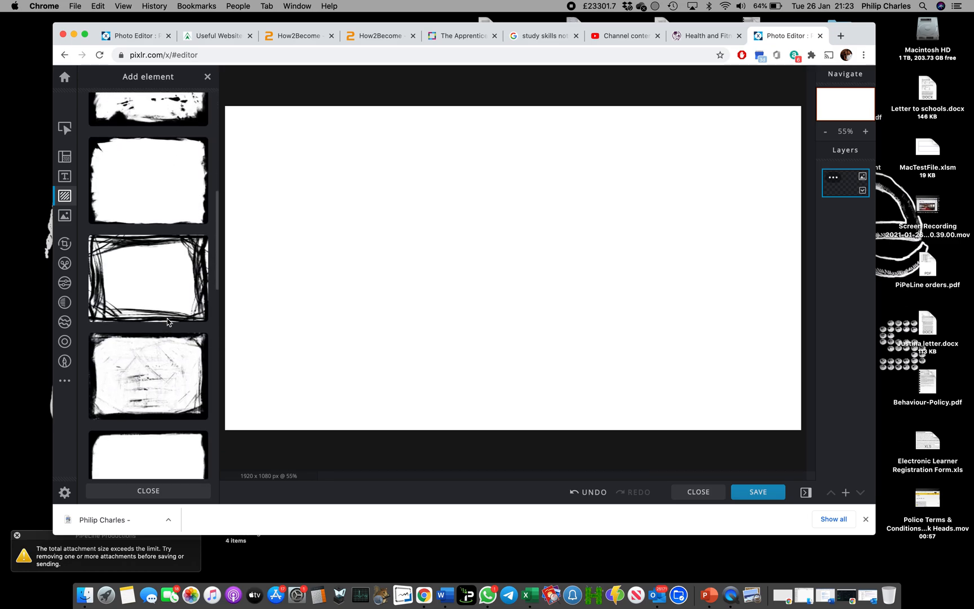
pyautogui.scroll(-10, 167, 322)
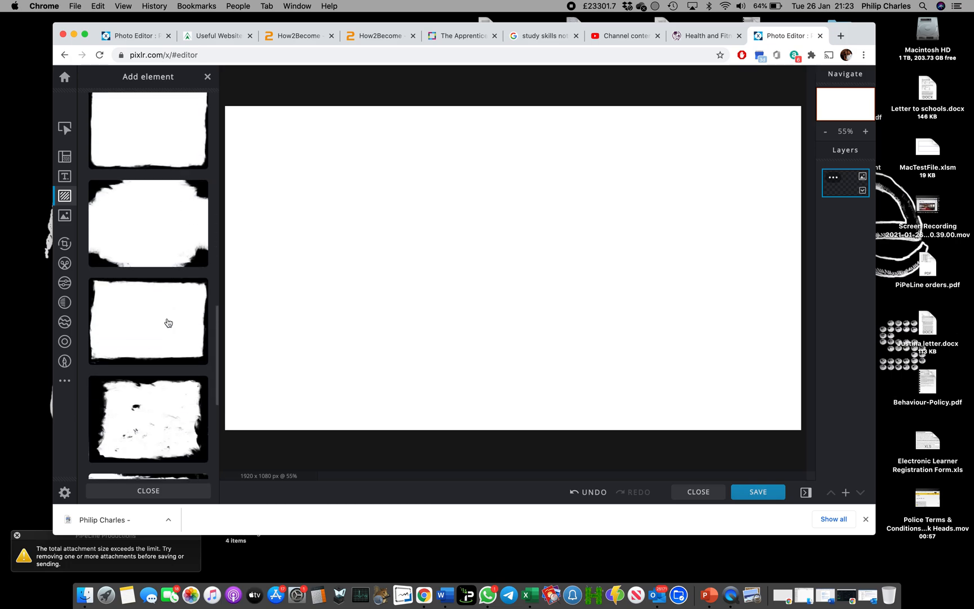
pyautogui.scroll(-5, 168, 322)
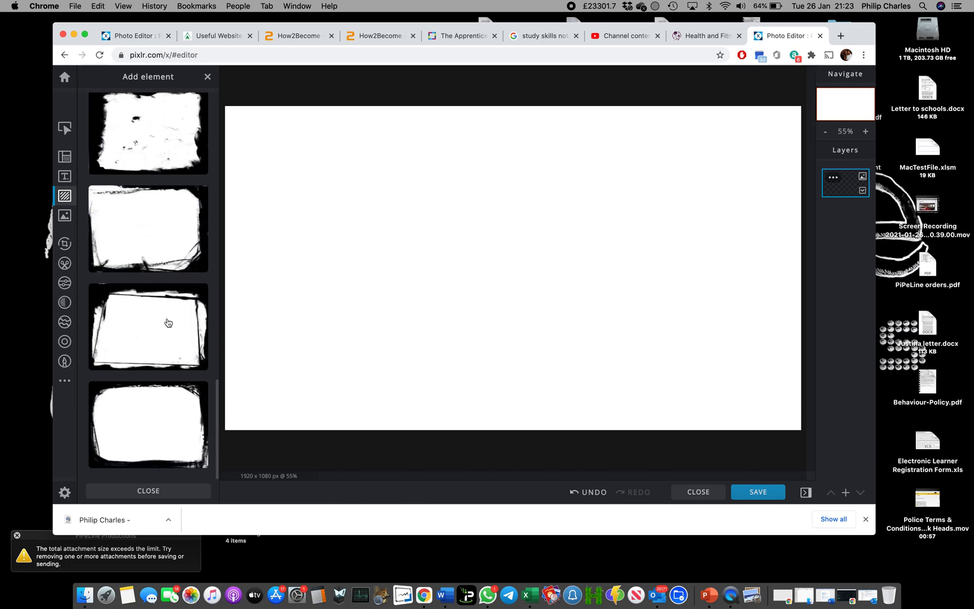
pyautogui.click(160, 325)
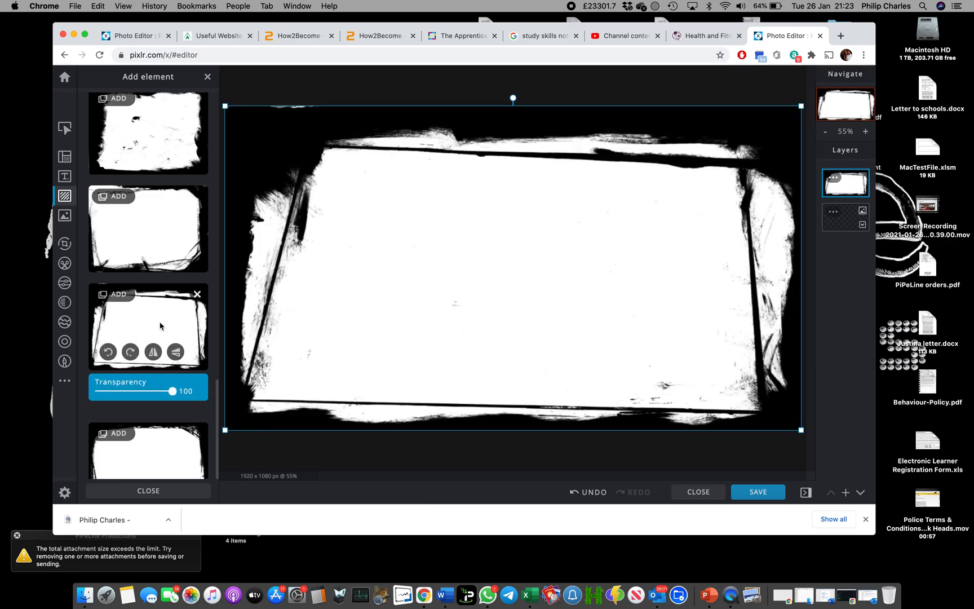
pyautogui.click(172, 393)
pyautogui.moveTo(173, 393); pyautogui.dragTo(200, 402)
pyautogui.click(208, 77)
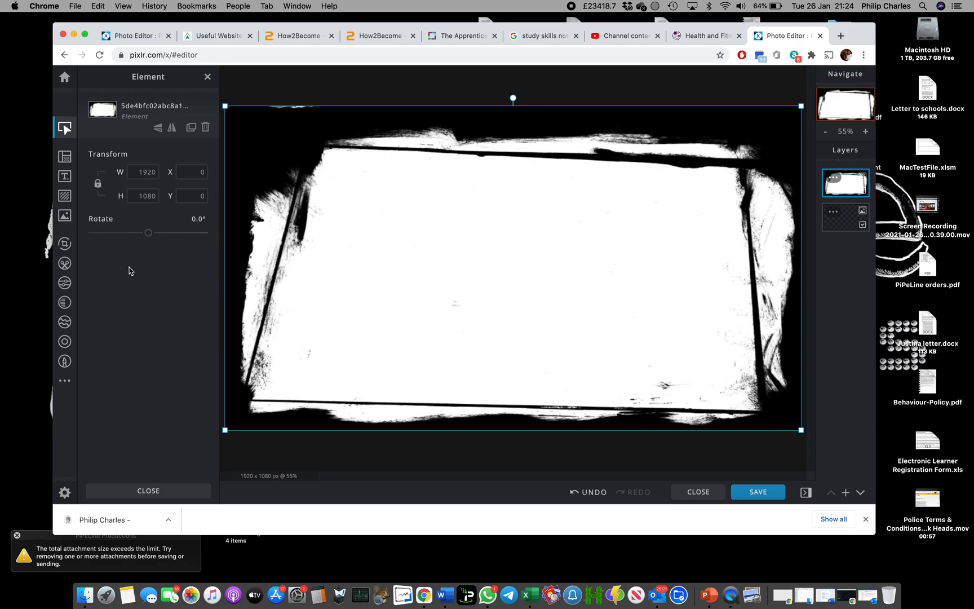
pyautogui.click(64, 196)
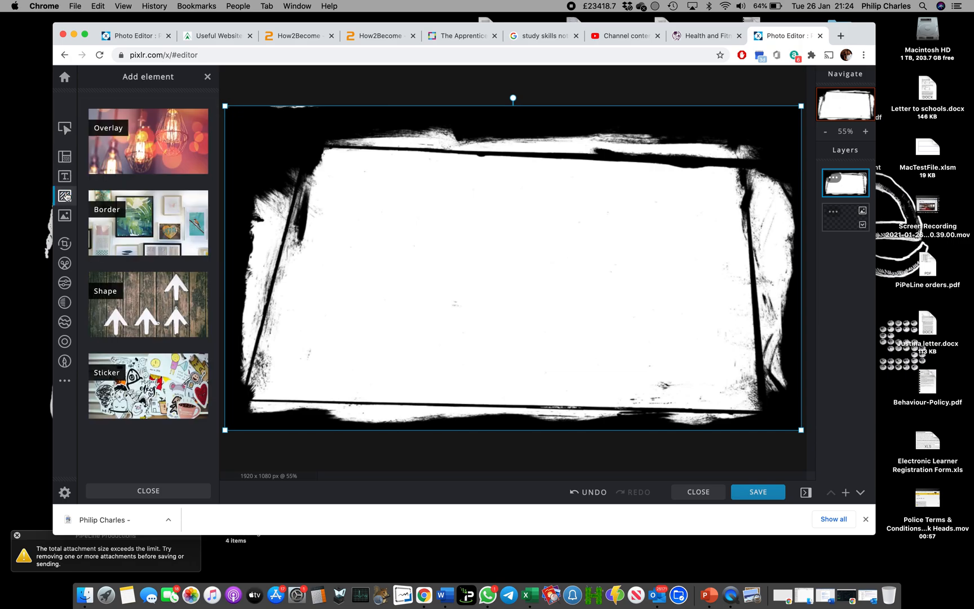
# Add the purple Abstract Lights overlay element and shift its layer down the stack
pyautogui.click(148, 158)
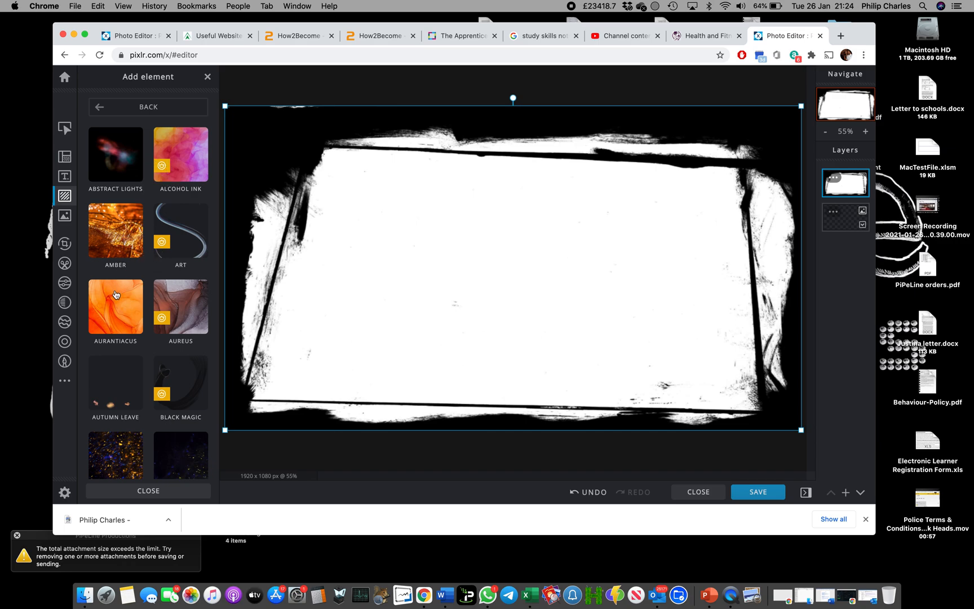
pyautogui.click(121, 151)
pyautogui.scroll(-2, 139, 239)
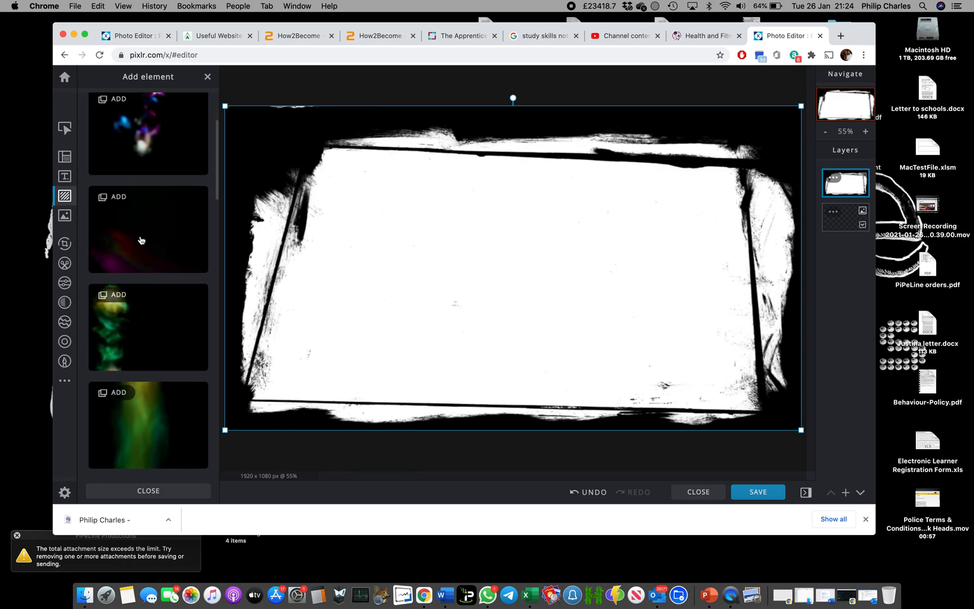
pyautogui.scroll(-10, 141, 240)
pyautogui.scroll(-10, 141, 240)
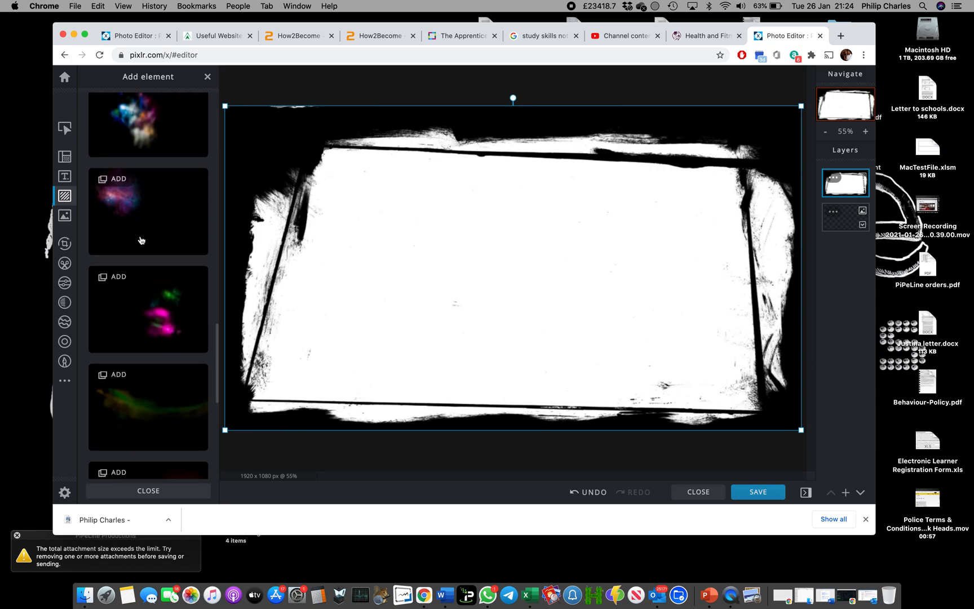
pyautogui.scroll(-5, 141, 240)
pyautogui.click(169, 247)
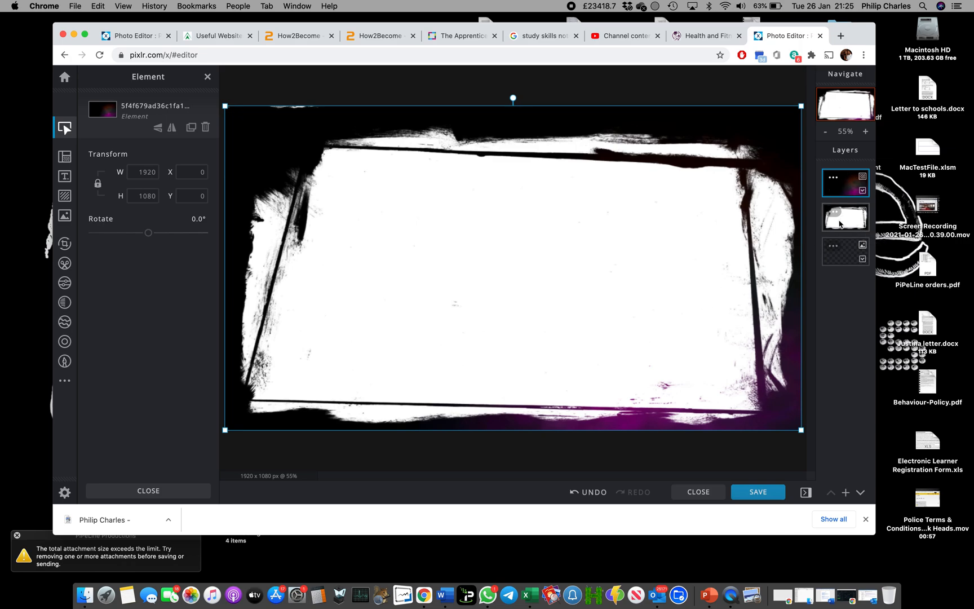
pyautogui.moveTo(835, 186)
pyautogui.mouseDown()
pyautogui.moveTo(836, 222)
pyautogui.moveTo(839, 188)
pyautogui.mouseUp()
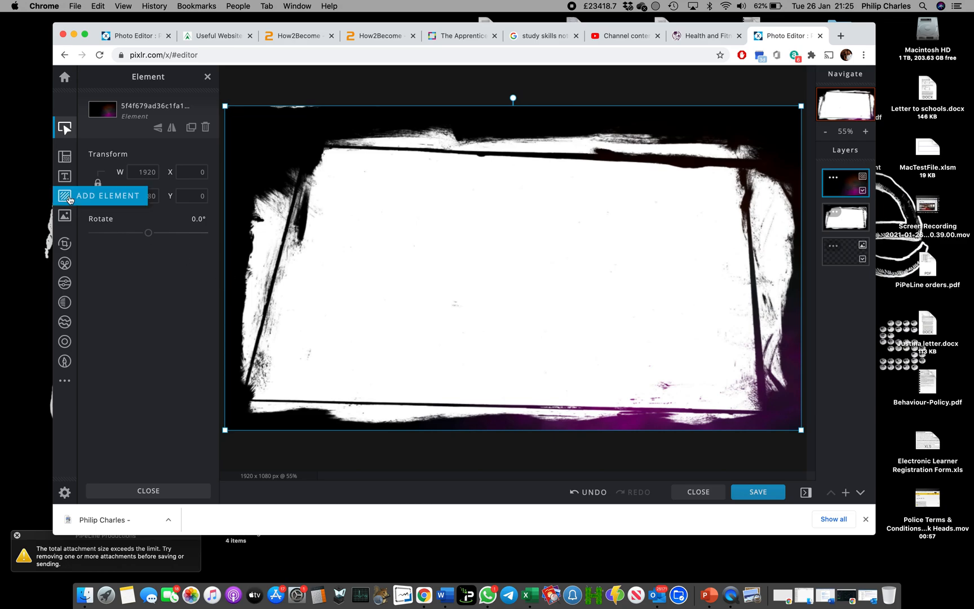
# Apply the second Callainus overlay image with transparency lowered to 42
pyautogui.click(65, 197)
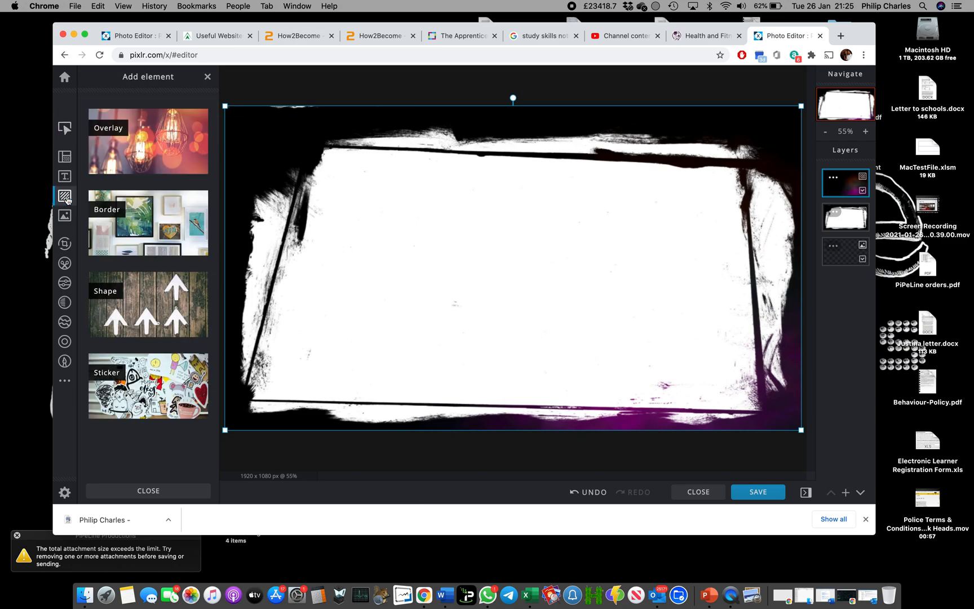
pyautogui.click(141, 157)
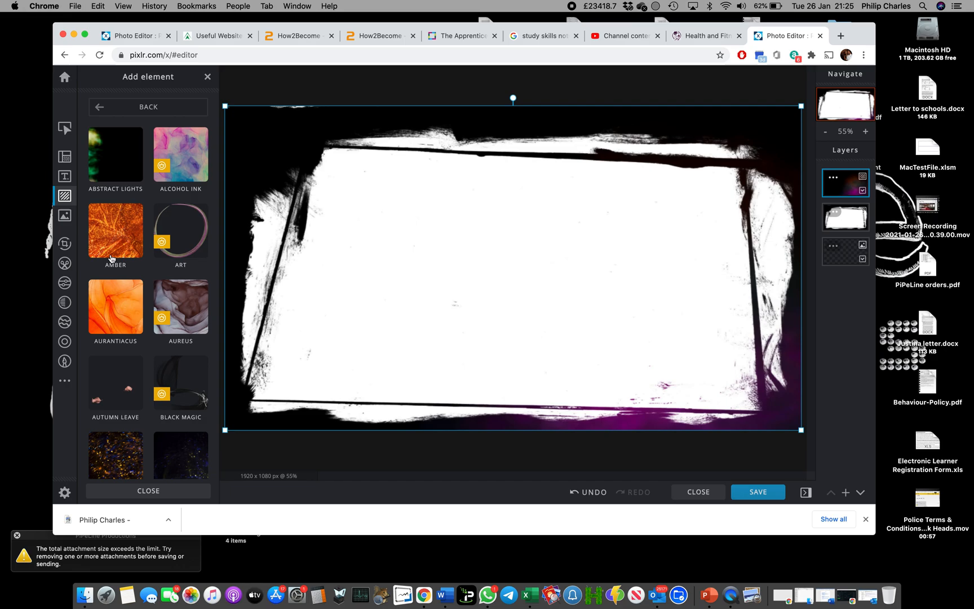
pyautogui.scroll(-3, 113, 323)
pyautogui.scroll(-5, 113, 322)
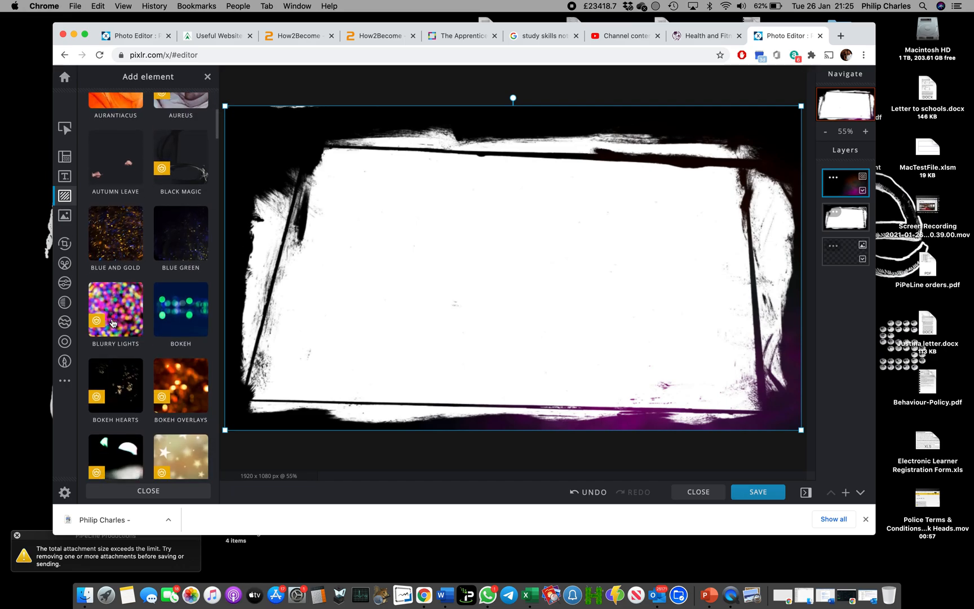
pyautogui.scroll(-2, 113, 323)
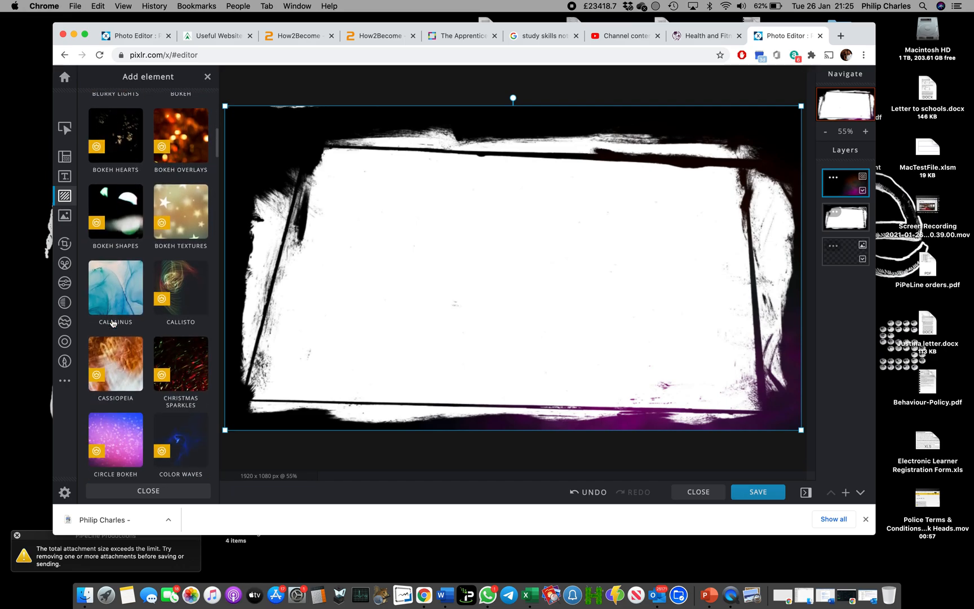
pyautogui.click(111, 297)
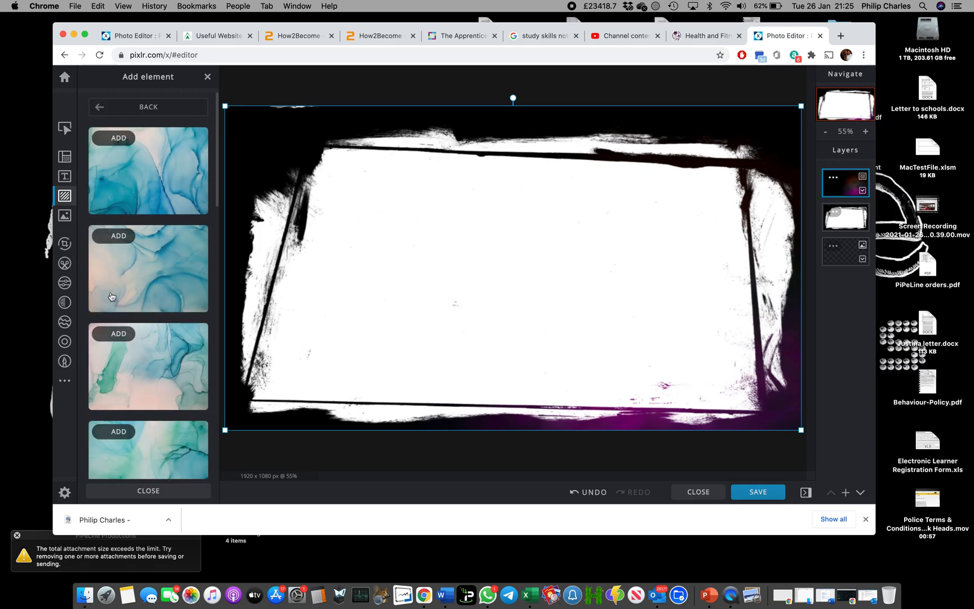
pyautogui.click(159, 276)
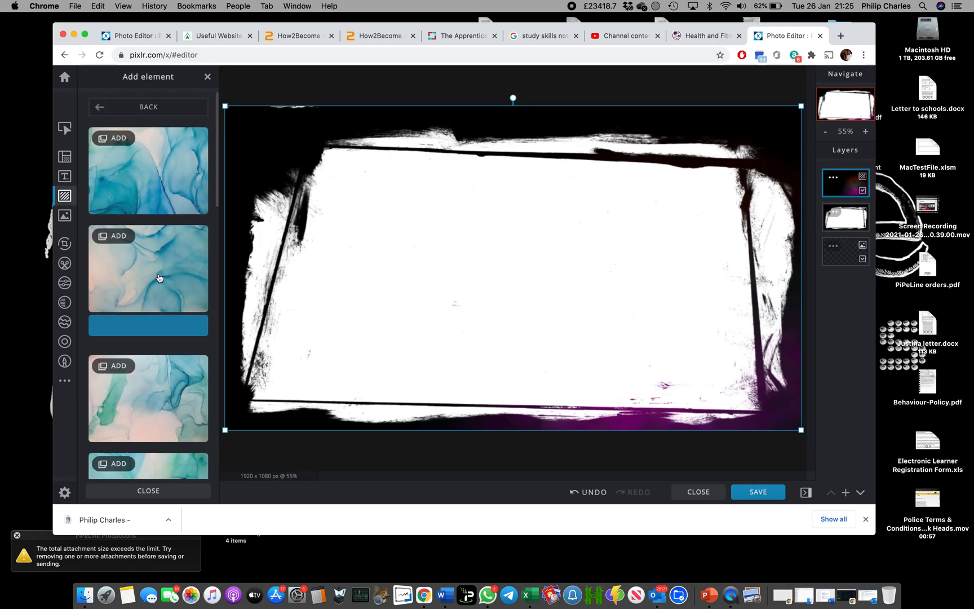
pyautogui.moveTo(169, 333); pyautogui.dragTo(130, 333)
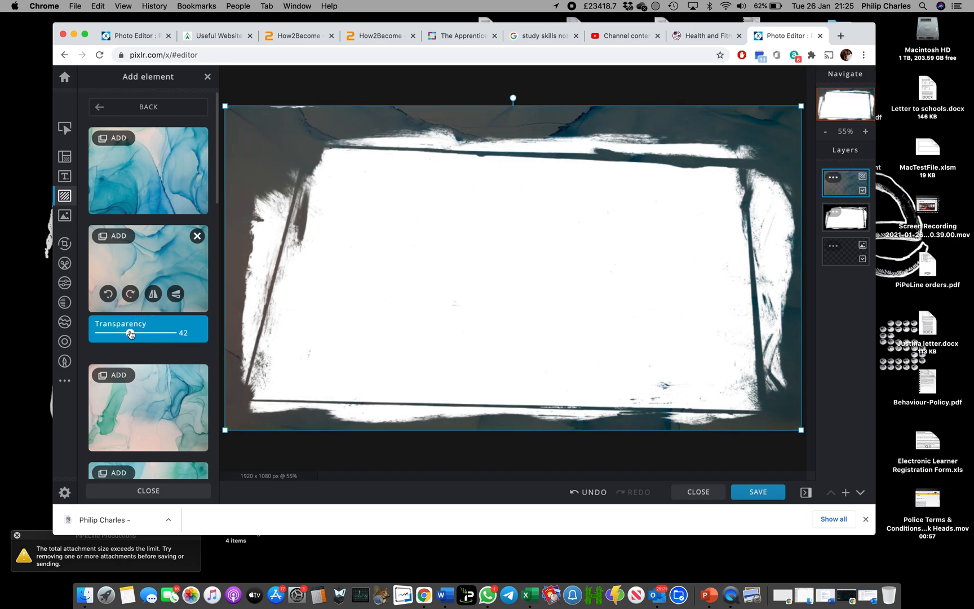
pyautogui.click(208, 78)
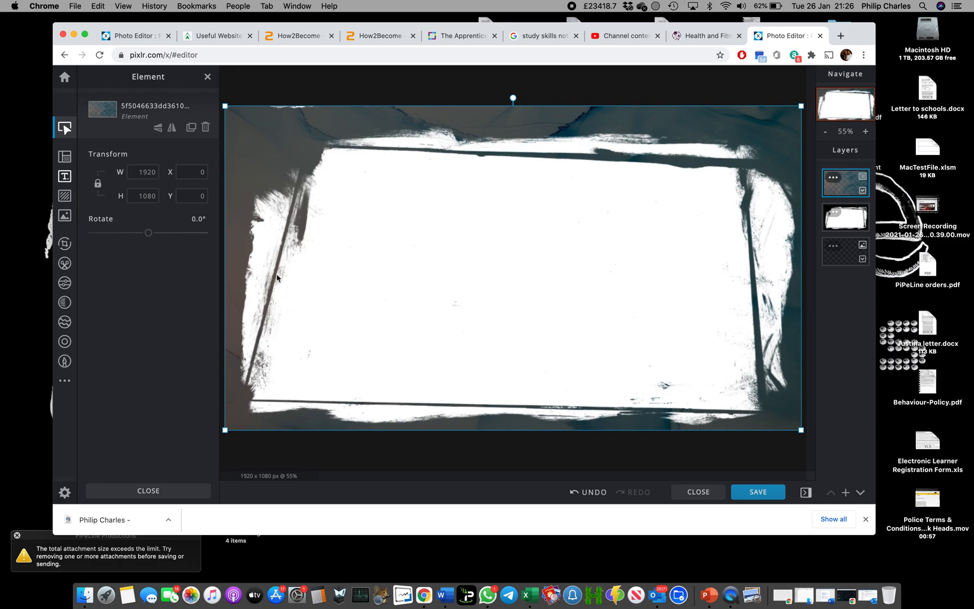
# Add a new text layer and colour it purple
pyautogui.click(846, 494)
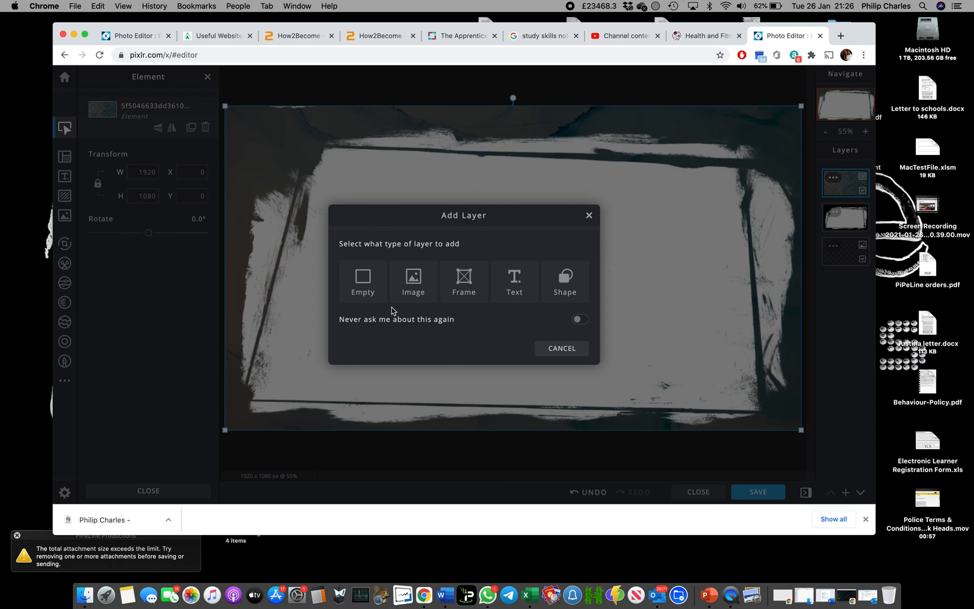
pyautogui.click(509, 285)
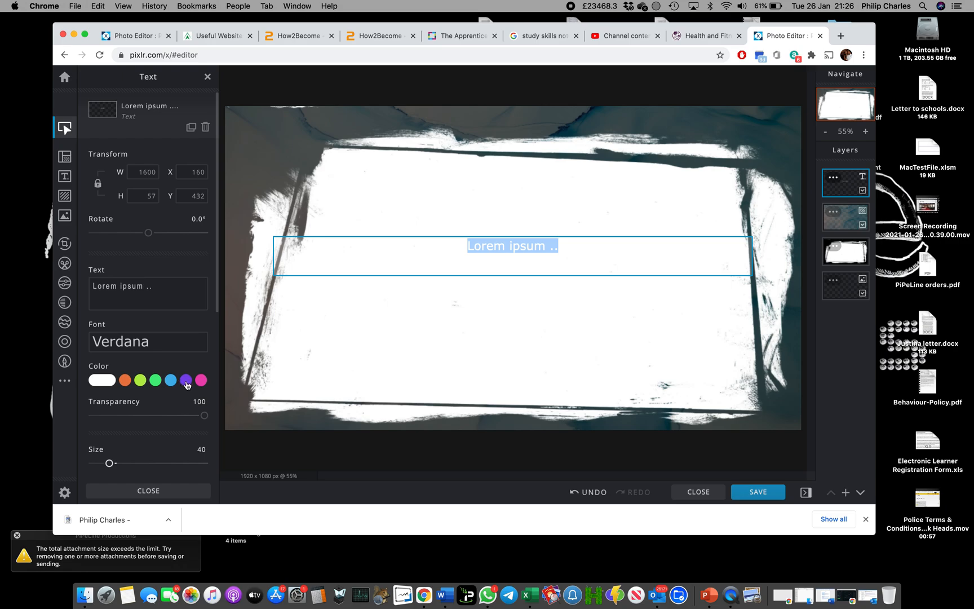
pyautogui.click(187, 384)
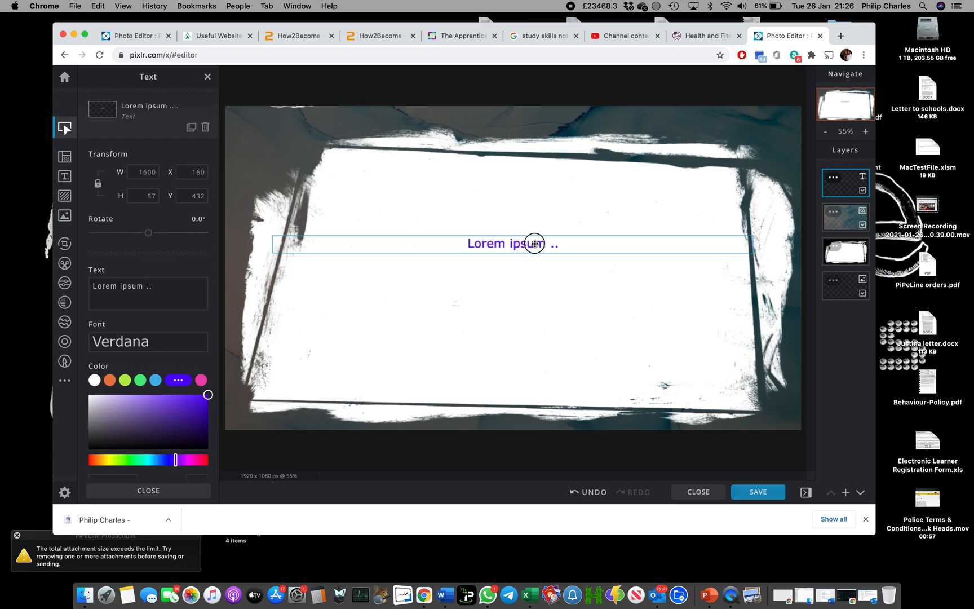
# Replace the placeholder text with 'My Fitness Poster'
pyautogui.doubleClick(535, 244)
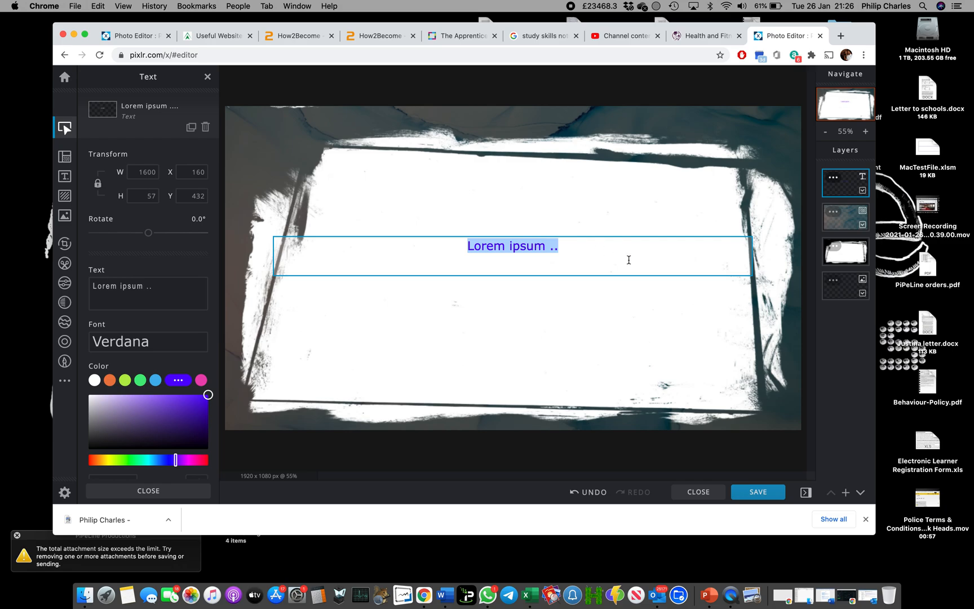
pyautogui.write('My ')
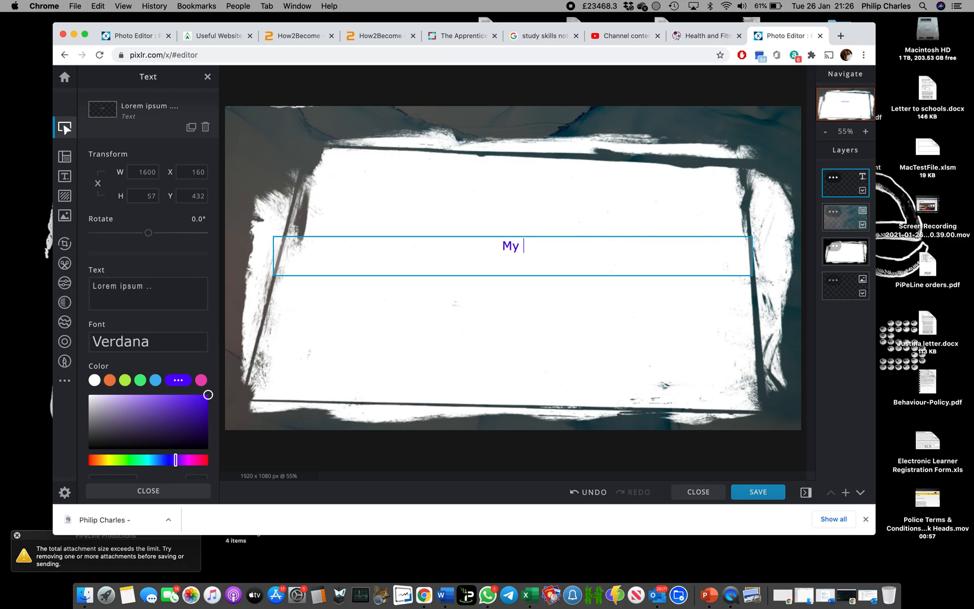
pyautogui.write('Fitness Poster')
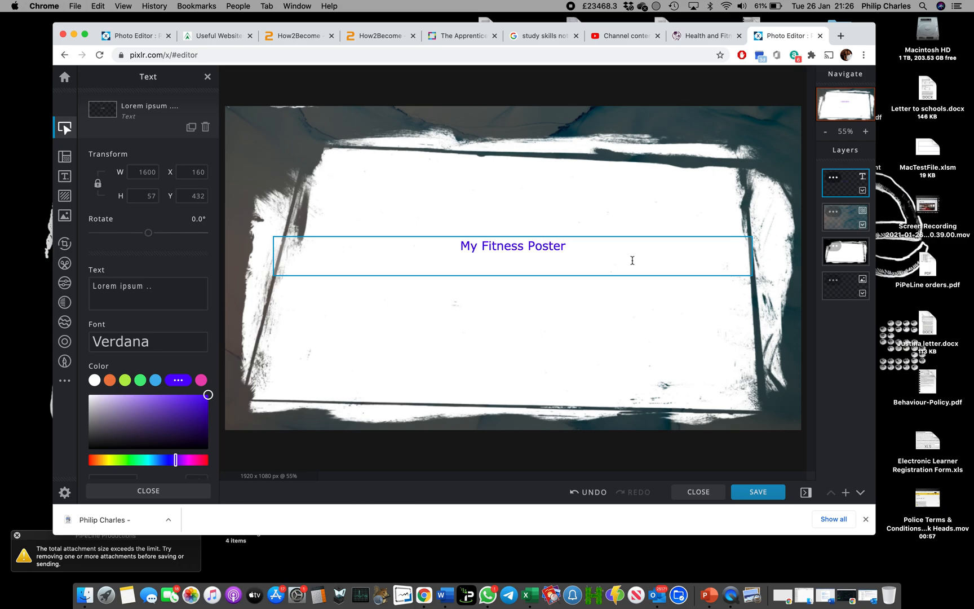
pyautogui.moveTo(568, 245); pyautogui.dragTo(457, 245)
pyautogui.click(567, 246)
pyautogui.click(133, 283)
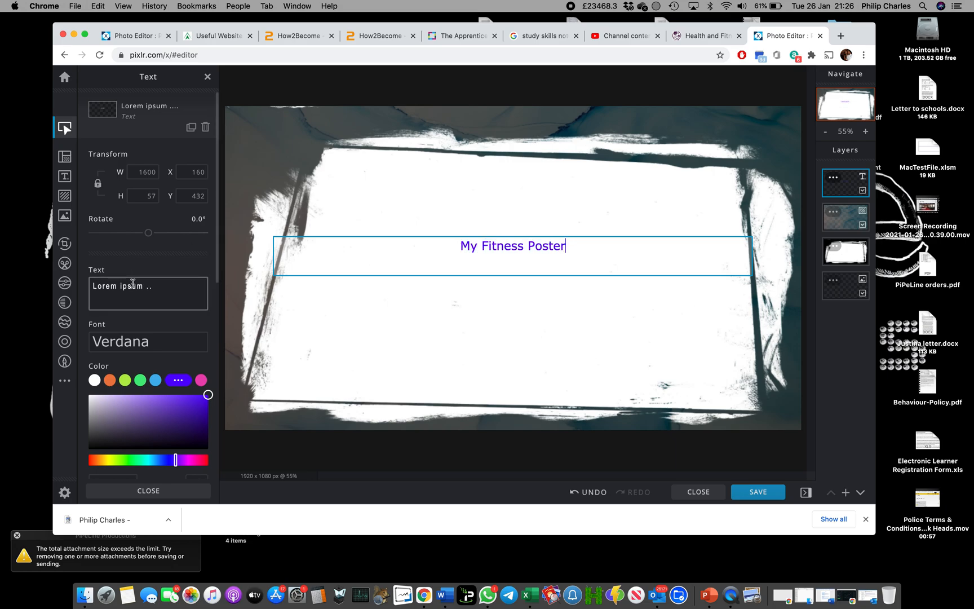
pyautogui.scroll(-1, 133, 284)
pyautogui.scroll(-2, 133, 284)
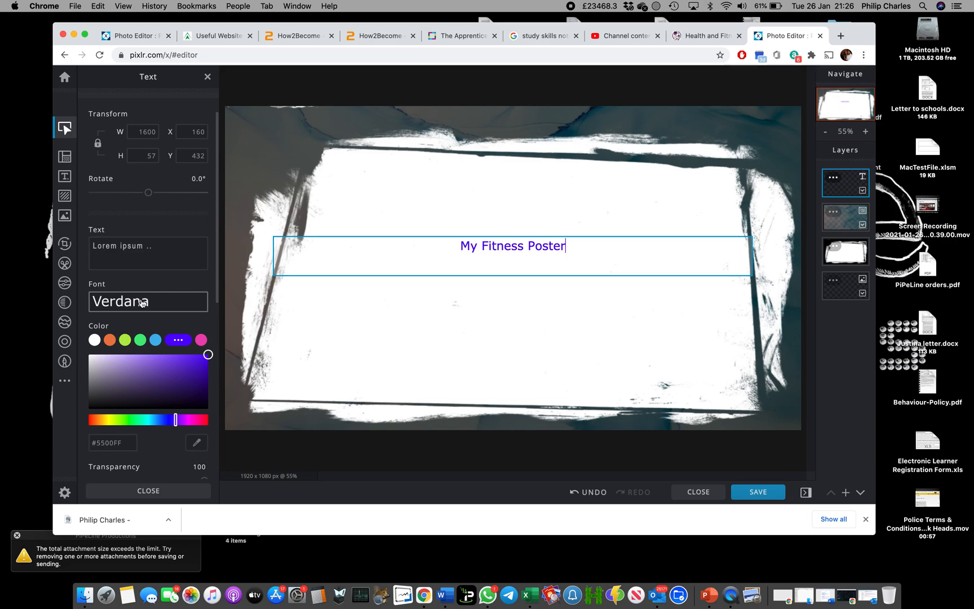
pyautogui.click(142, 302)
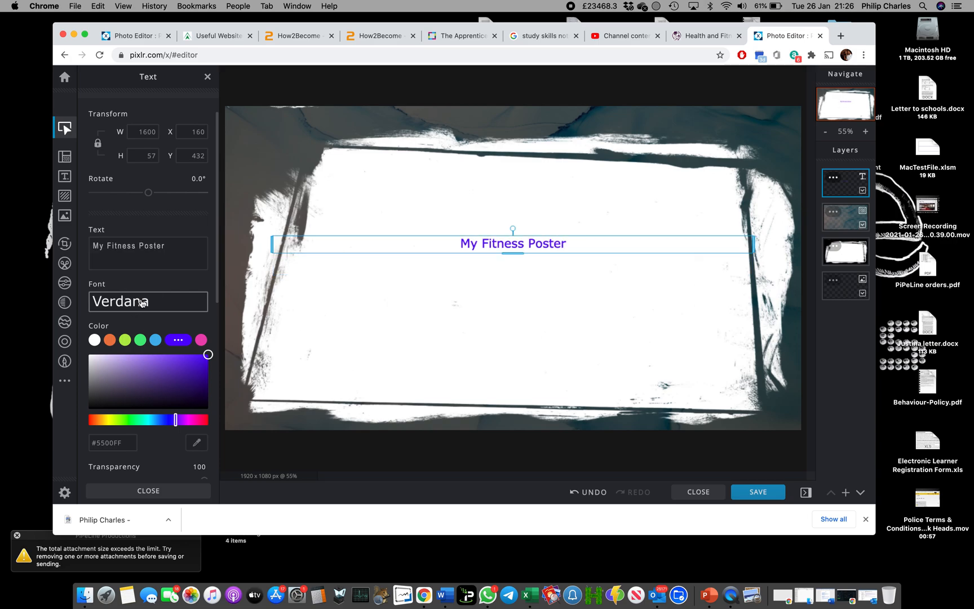
pyautogui.click(141, 302)
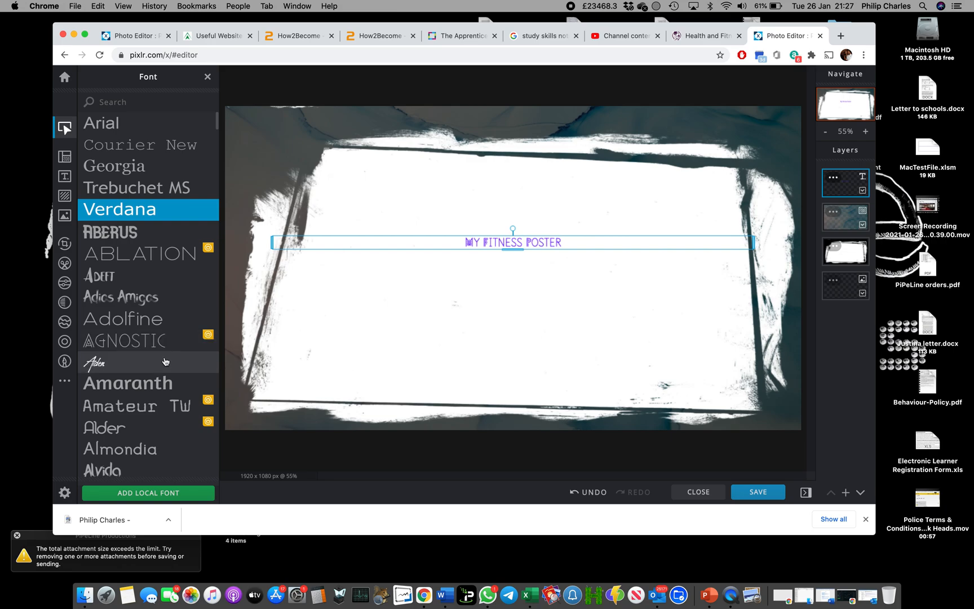
# Preview the Beat, Bellquinas and Bengrraas fonts on the title
pyautogui.scroll(-5, 165, 362)
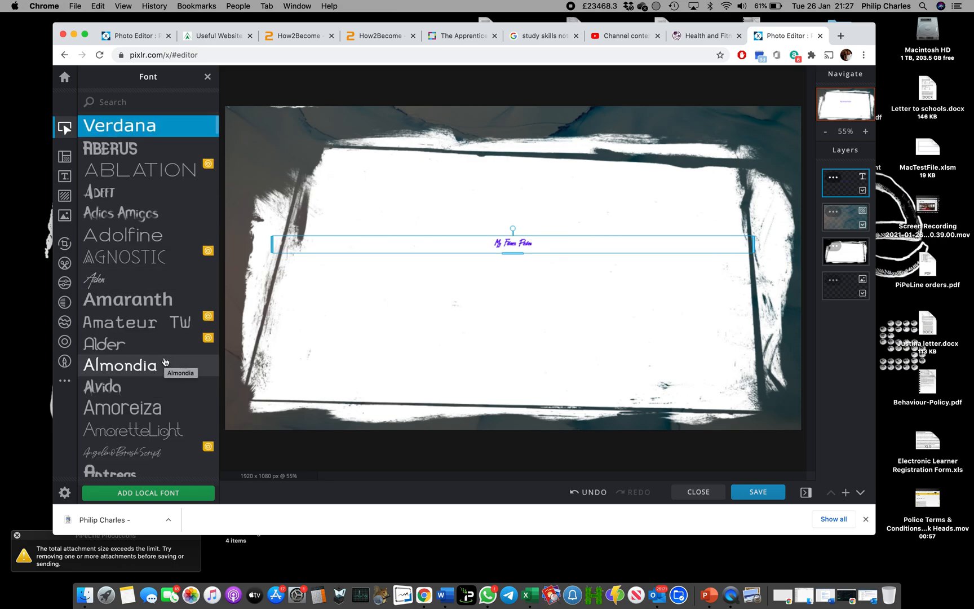
pyautogui.scroll(-6, 164, 361)
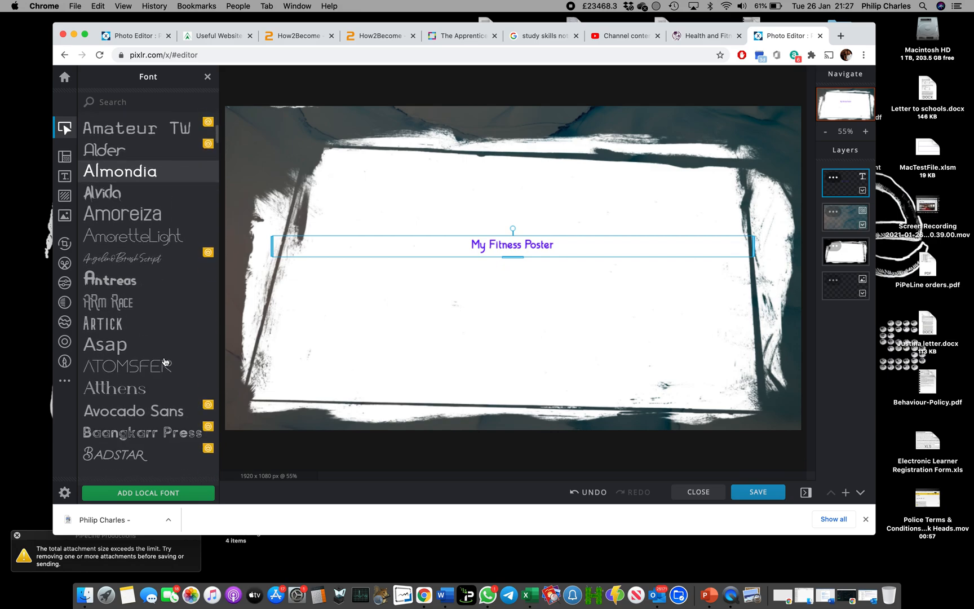
pyautogui.scroll(-4, 165, 362)
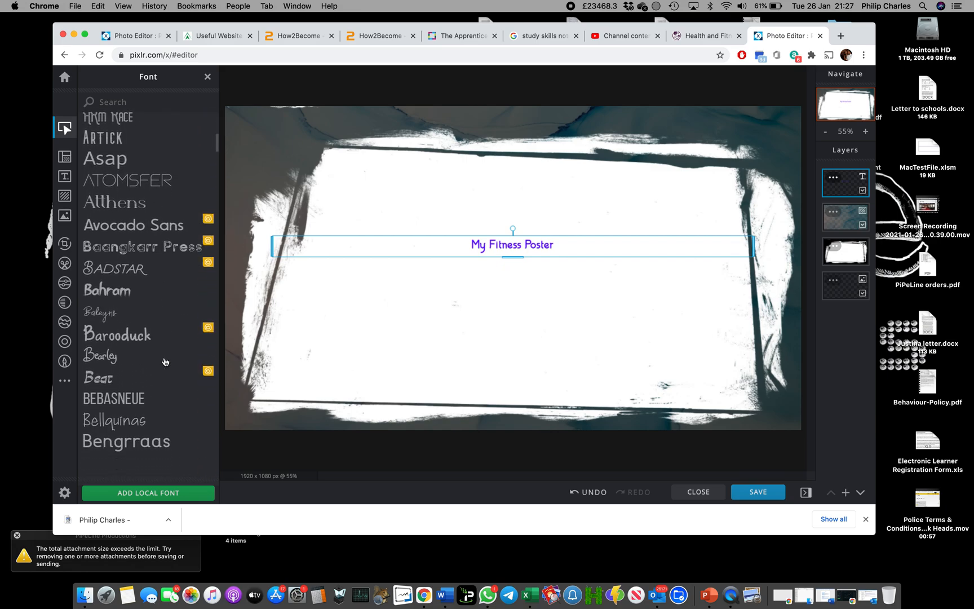
pyautogui.scroll(-3, 165, 362)
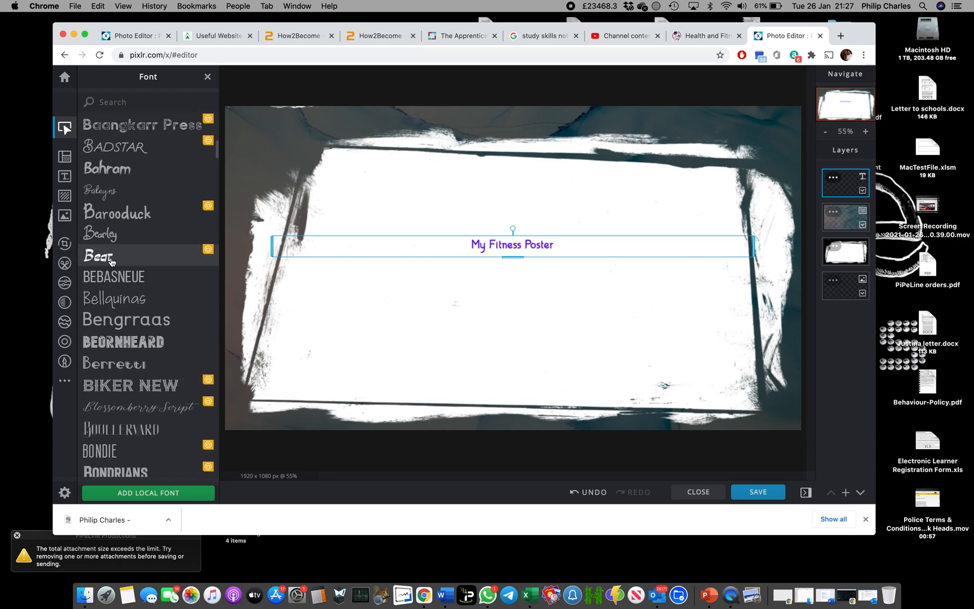
pyautogui.click(136, 256)
pyautogui.click(135, 299)
pyautogui.scroll(-1, 136, 298)
pyautogui.click(136, 299)
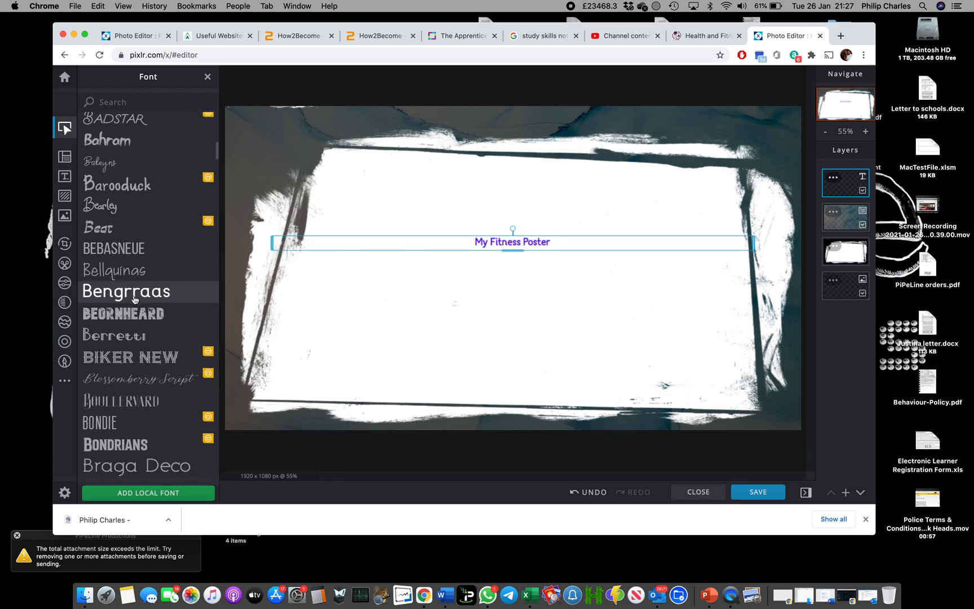
# Try Echizen and El-Karnito, then set the title font to Emery
pyautogui.scroll(-3, 135, 300)
pyautogui.scroll(-4, 135, 300)
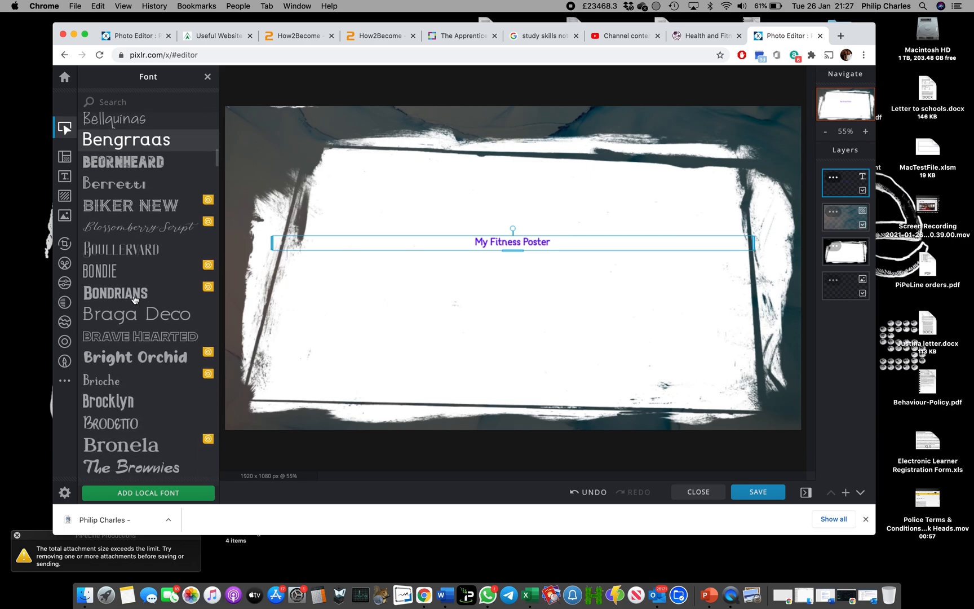
pyautogui.scroll(-3, 135, 300)
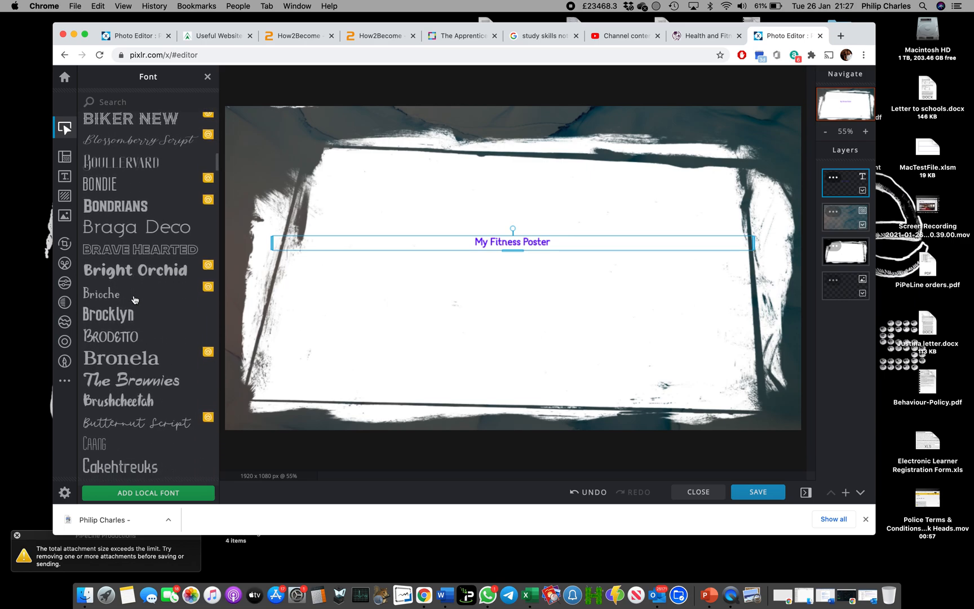
pyautogui.scroll(-1, 135, 299)
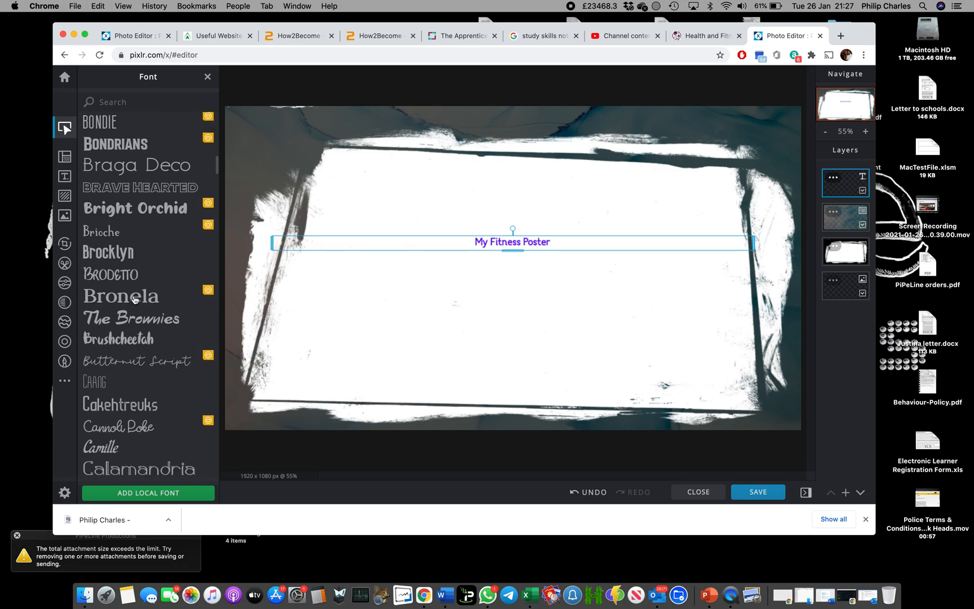
pyautogui.scroll(-3, 135, 300)
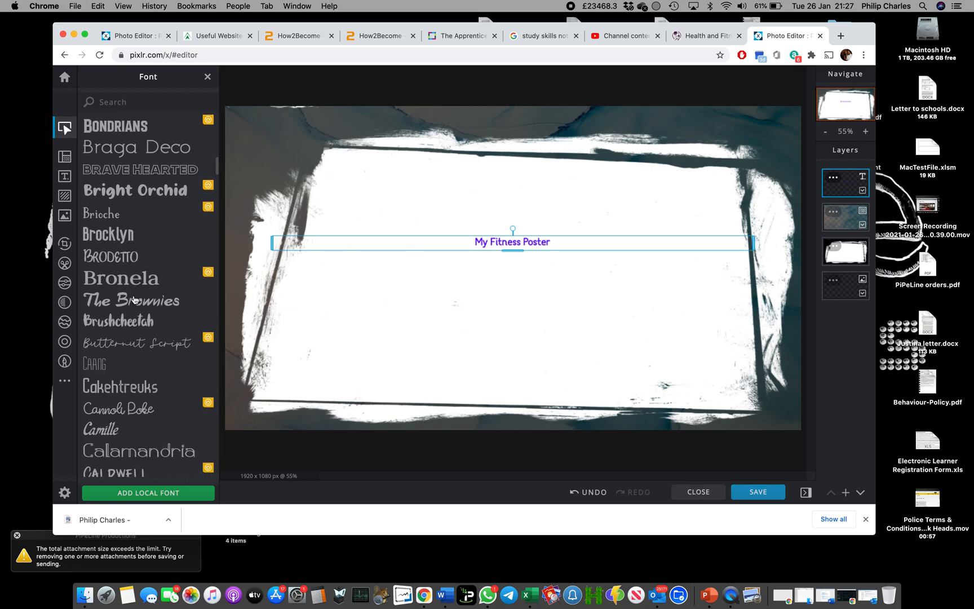
pyautogui.scroll(-5, 135, 300)
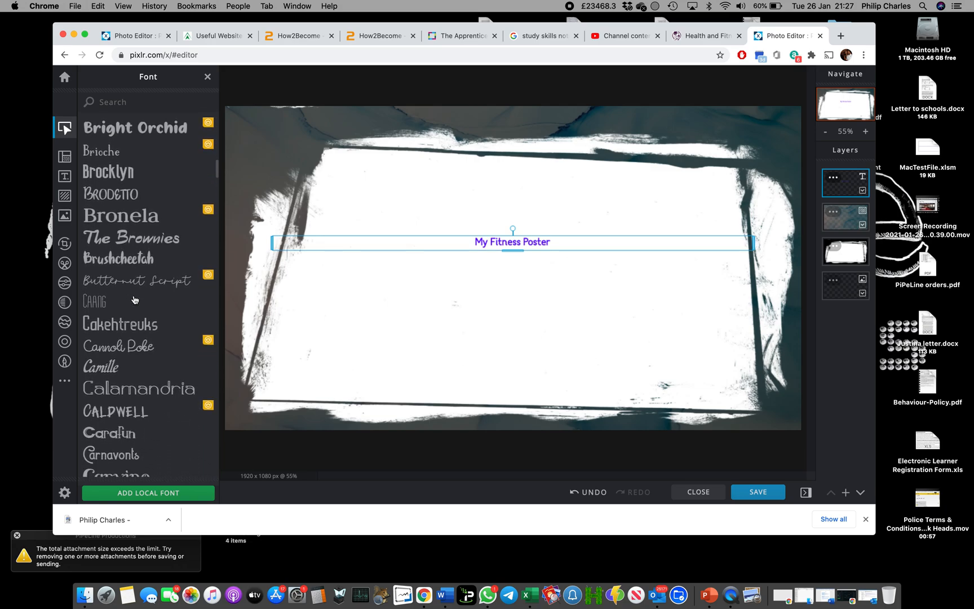
pyautogui.scroll(-4, 136, 299)
pyautogui.scroll(-4, 135, 300)
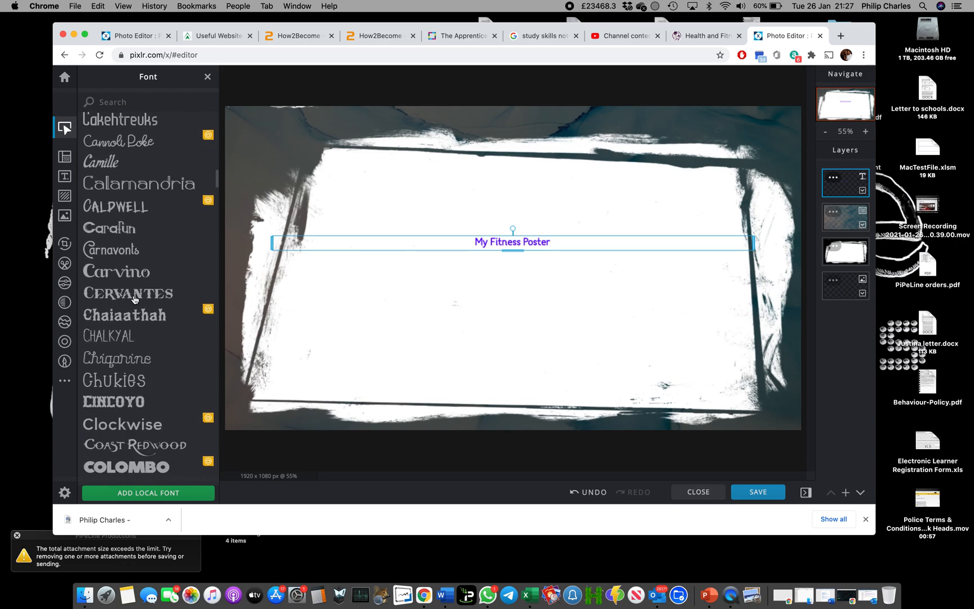
pyautogui.scroll(-3, 135, 299)
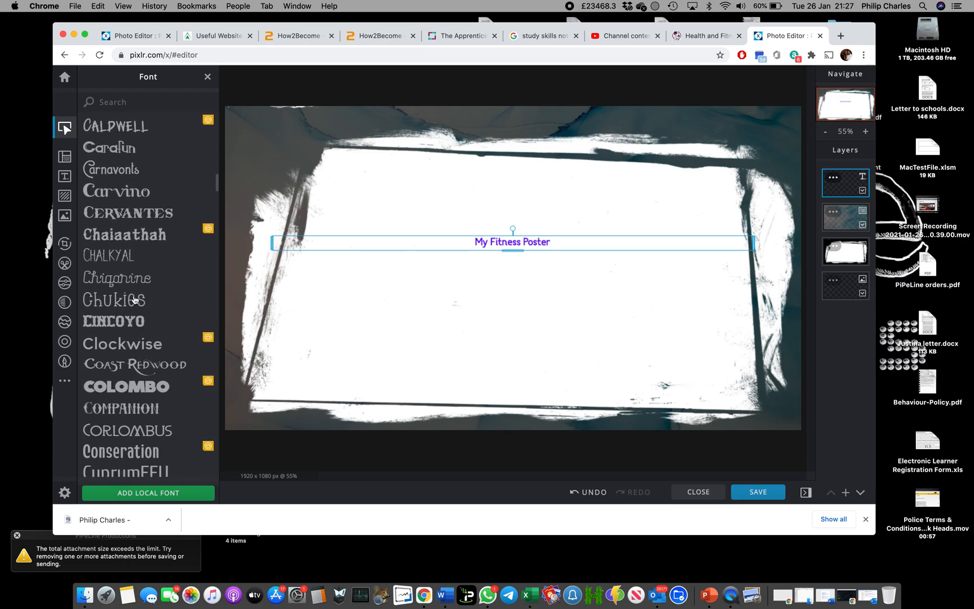
pyautogui.scroll(-1, 135, 299)
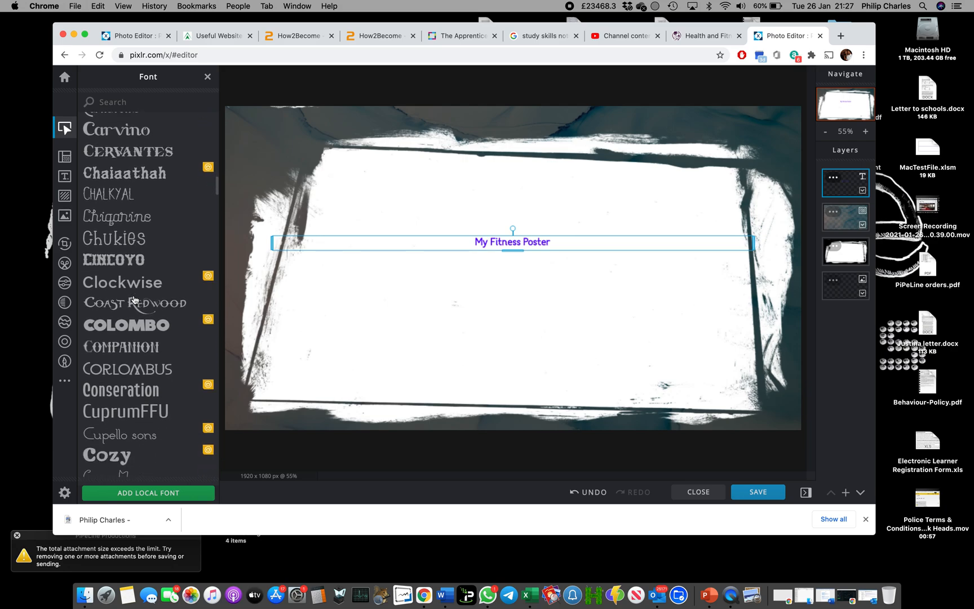
pyautogui.scroll(-3, 136, 300)
pyautogui.scroll(-1, 135, 299)
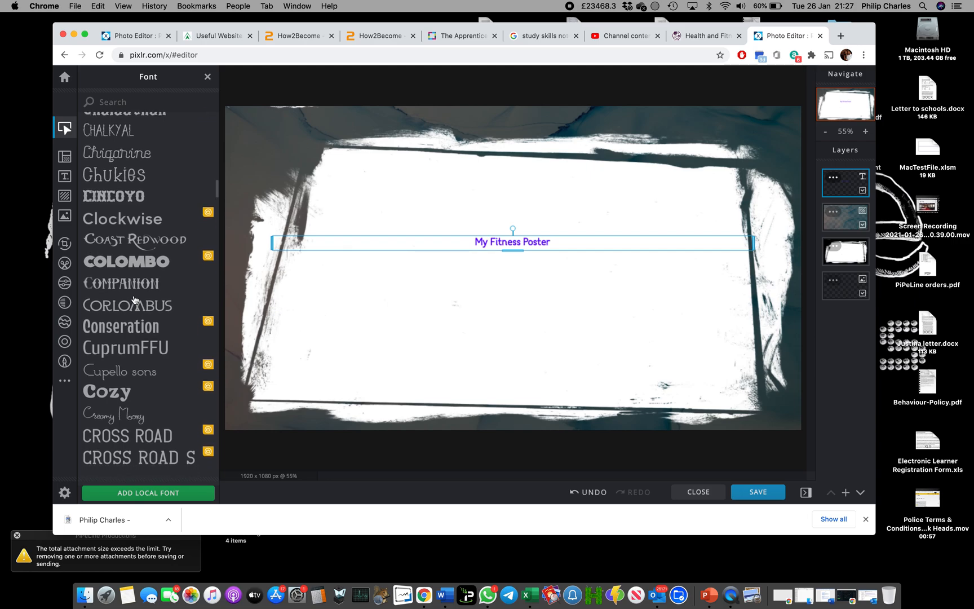
pyautogui.scroll(-9, 135, 300)
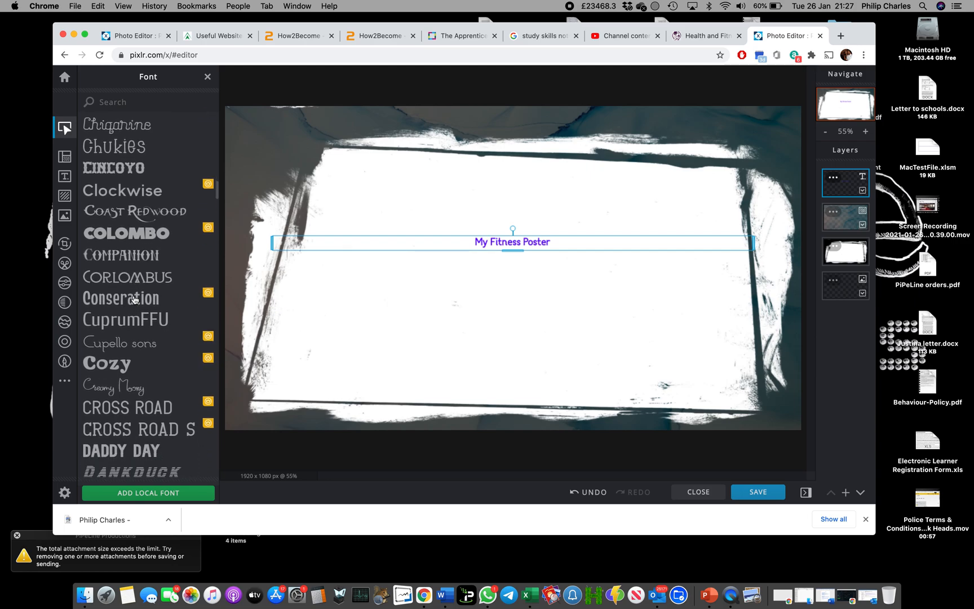
pyautogui.scroll(-8, 135, 299)
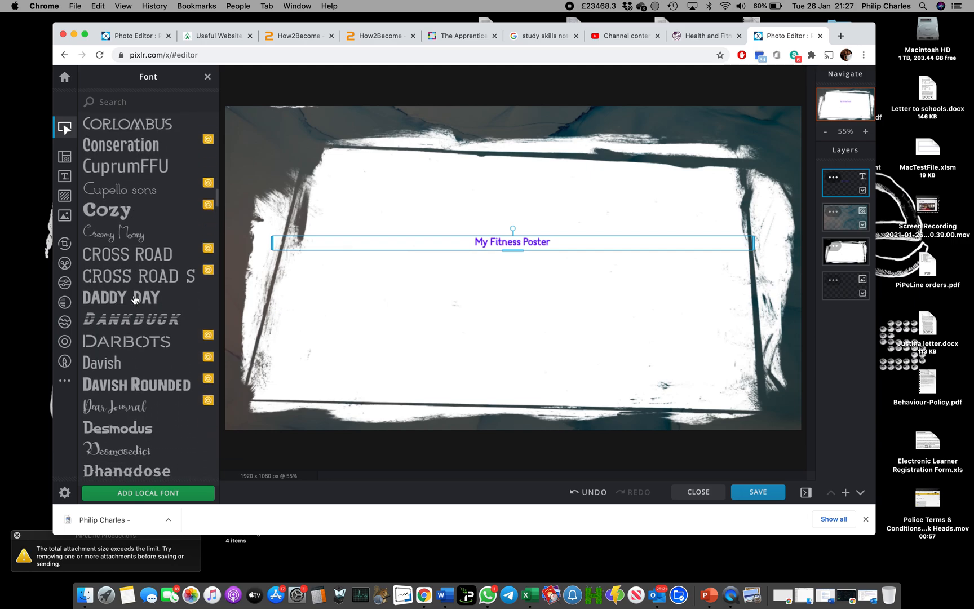
pyautogui.scroll(-1, 135, 300)
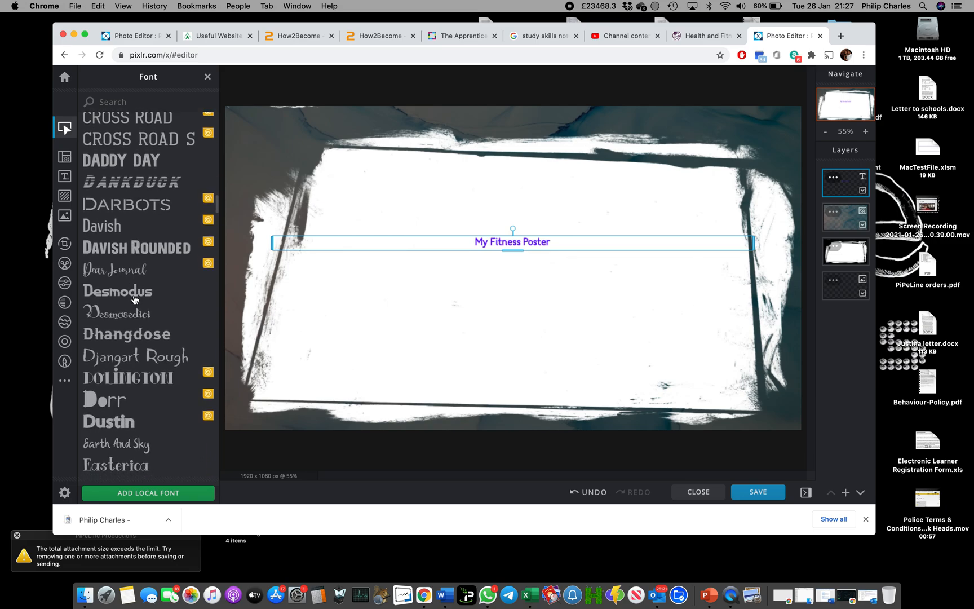
pyautogui.scroll(-7, 135, 300)
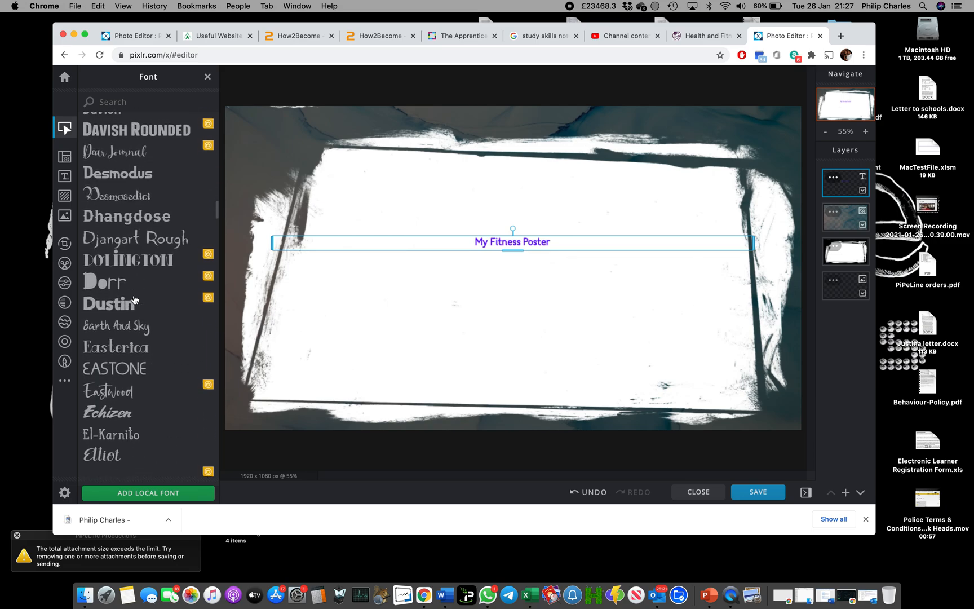
pyautogui.scroll(-7, 135, 300)
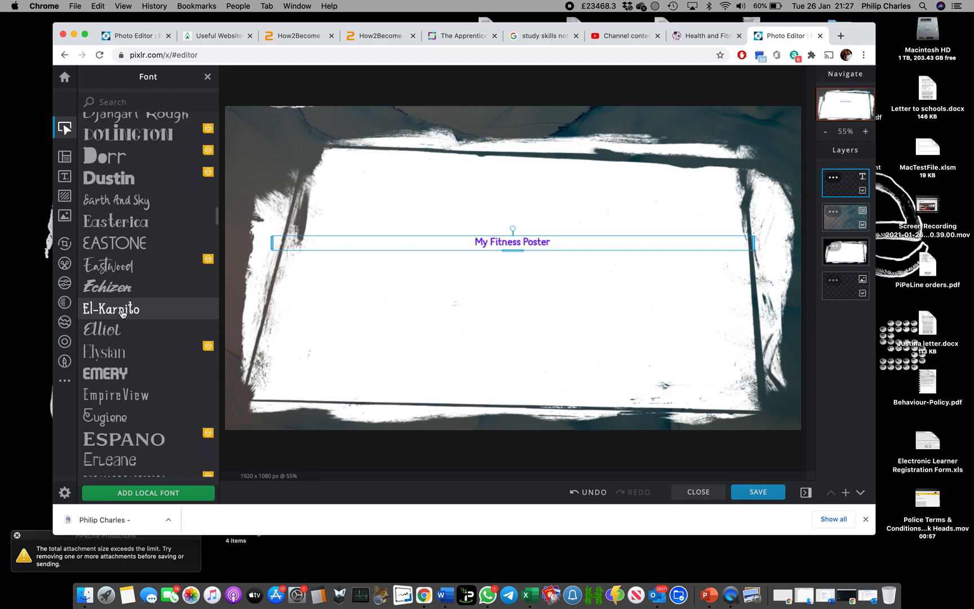
pyautogui.click(121, 293)
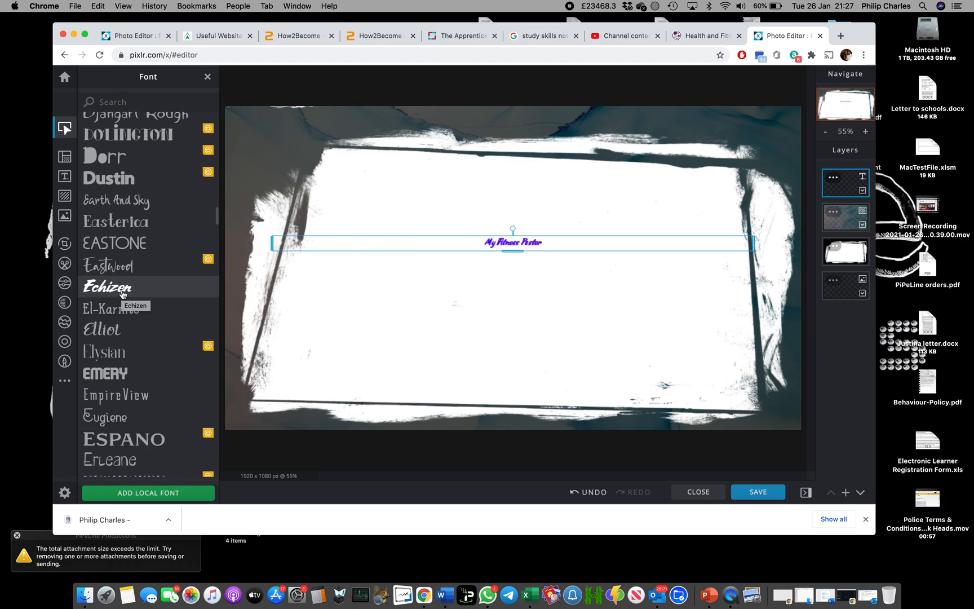
pyautogui.scroll(-2, 122, 293)
pyautogui.click(122, 293)
pyautogui.scroll(-5, 122, 294)
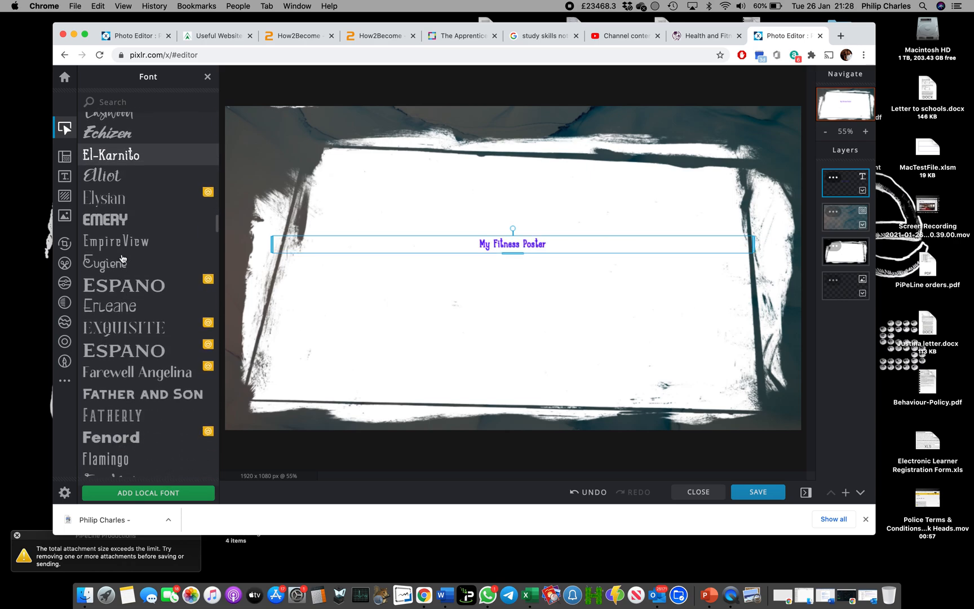
pyautogui.click(108, 221)
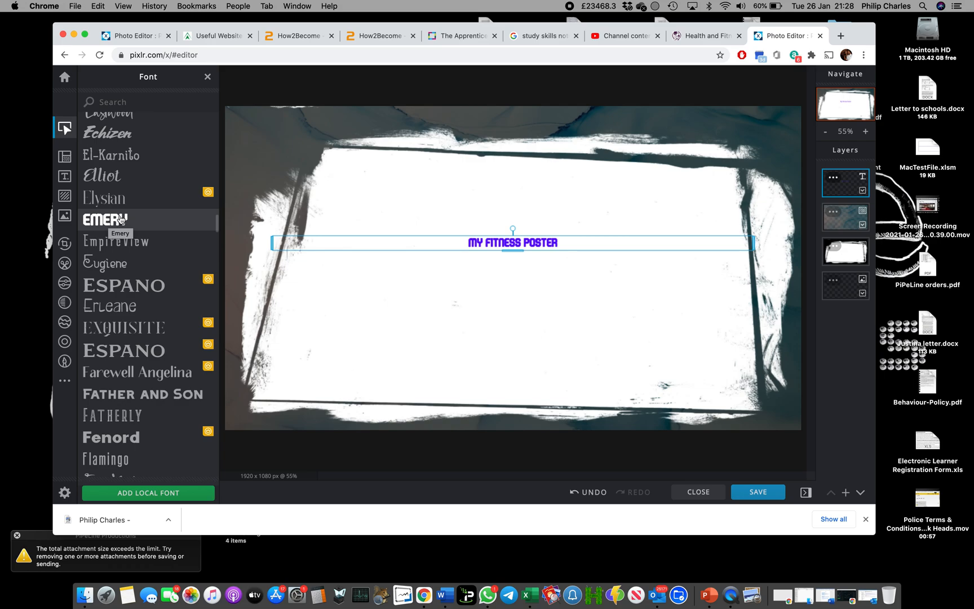
pyautogui.click(120, 220)
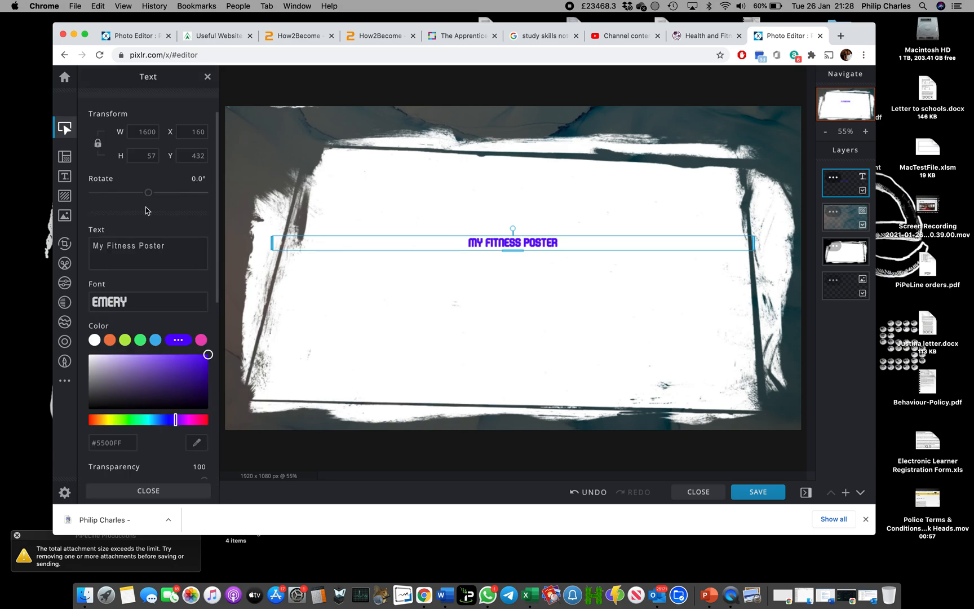
# Enlarge the title to about size 190 on one line and move it to the poster's top
pyautogui.scroll(-6, 152, 324)
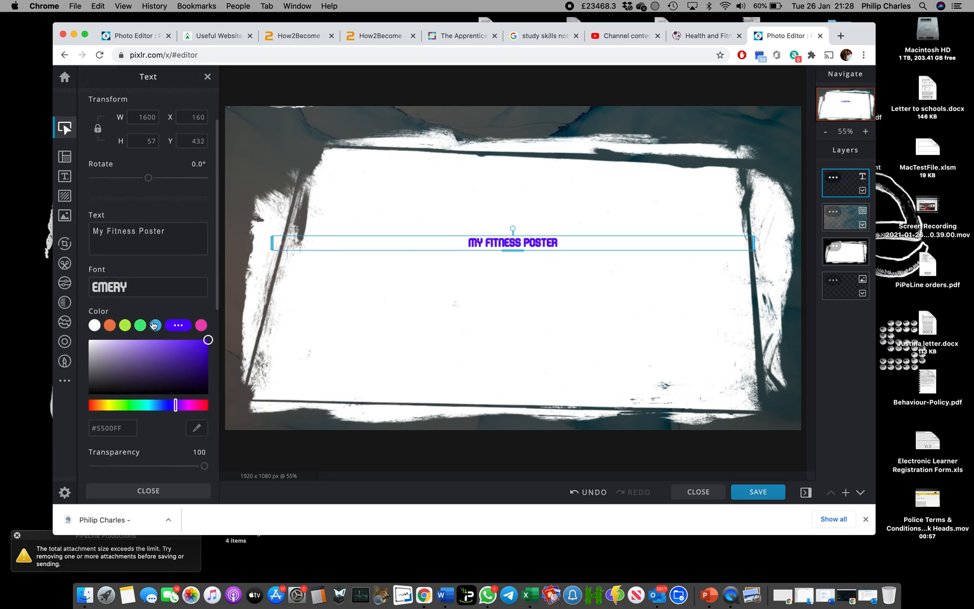
pyautogui.scroll(-2, 152, 325)
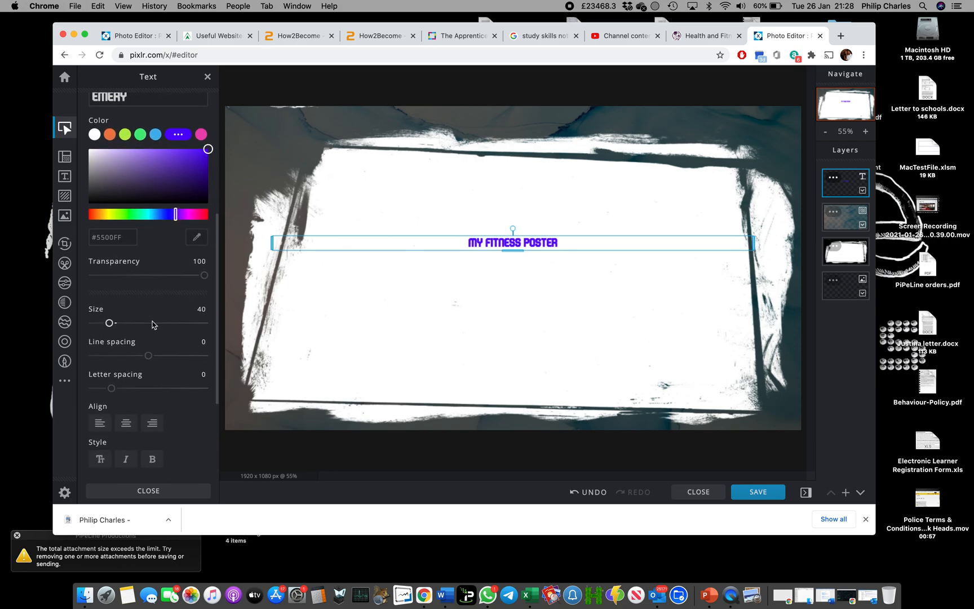
pyautogui.moveTo(109, 322); pyautogui.dragTo(148, 323)
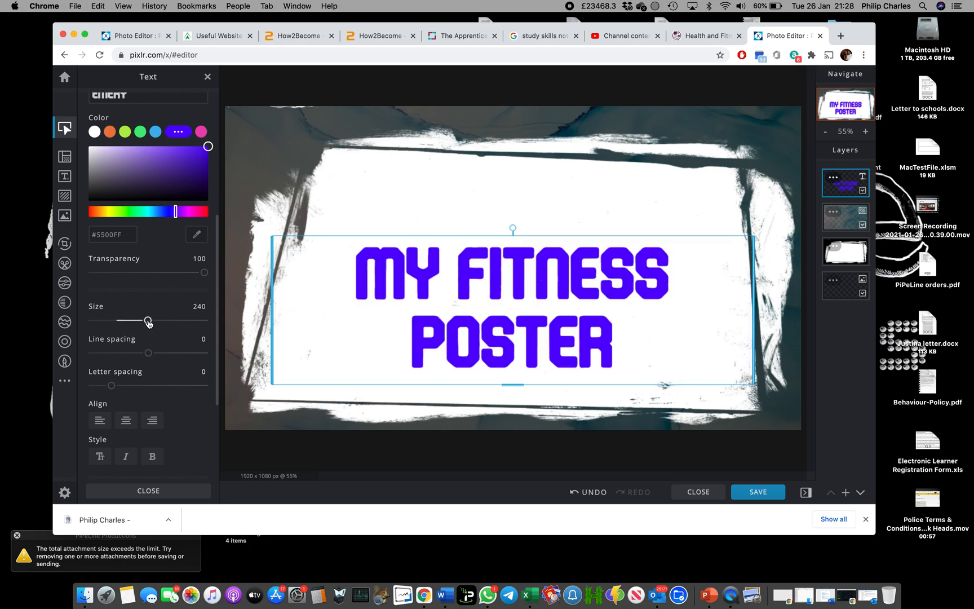
pyautogui.click(149, 322)
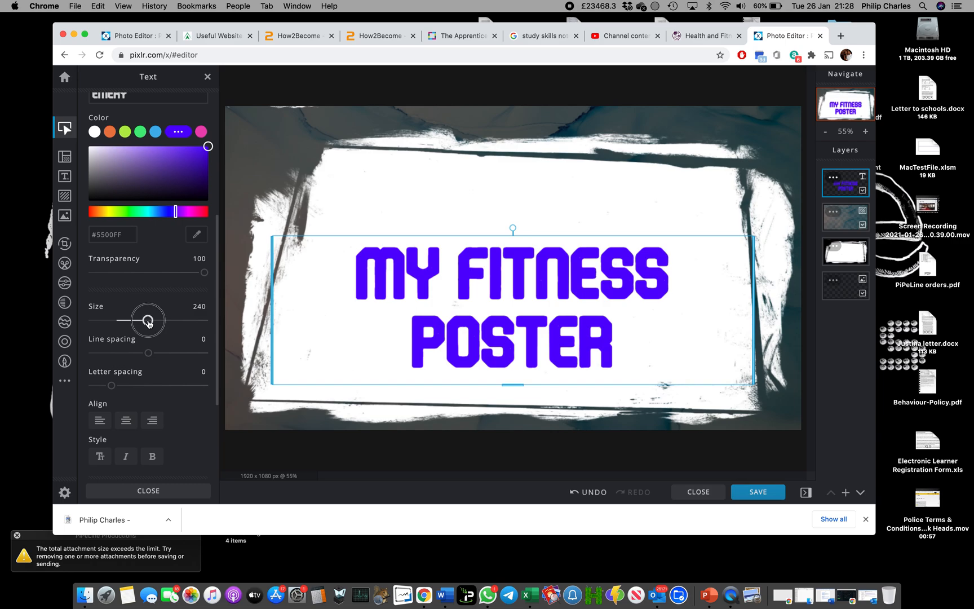
pyautogui.moveTo(148, 323); pyautogui.dragTo(145, 323)
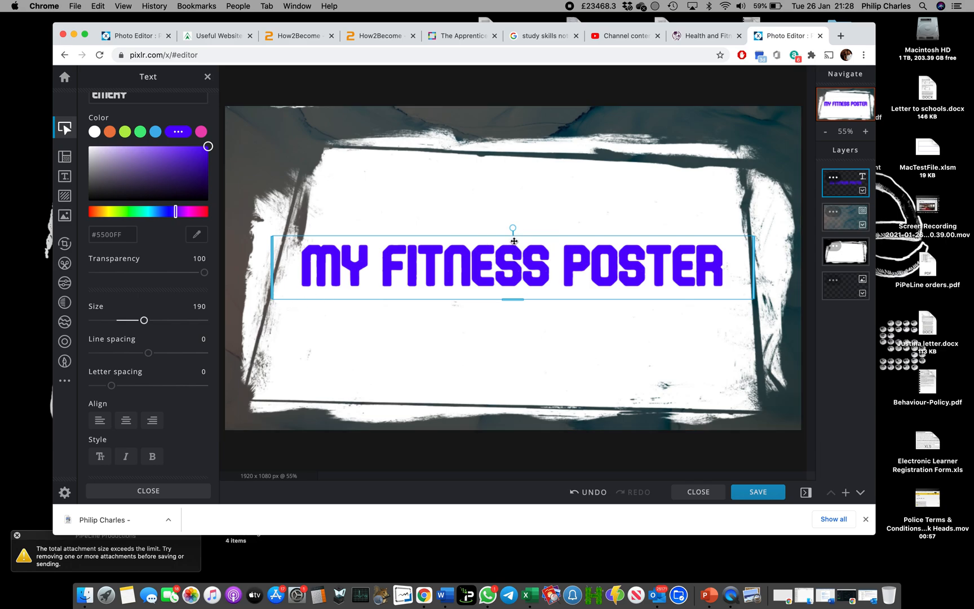
pyautogui.moveTo(513, 240); pyautogui.dragTo(517, 131)
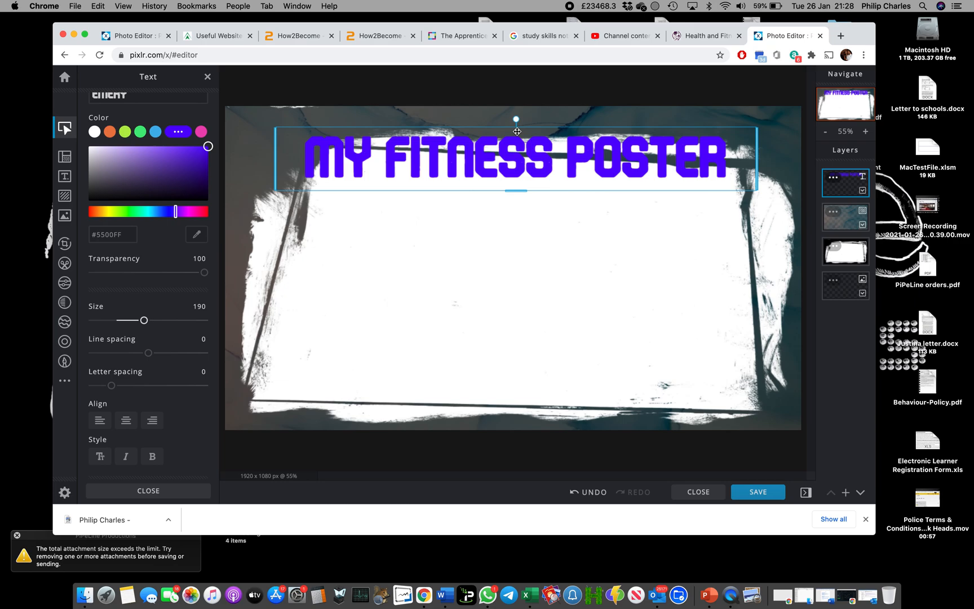
# Turn on Curve for the title and settle on the Circle style after trying half-circle
pyautogui.scroll(-1, 187, 414)
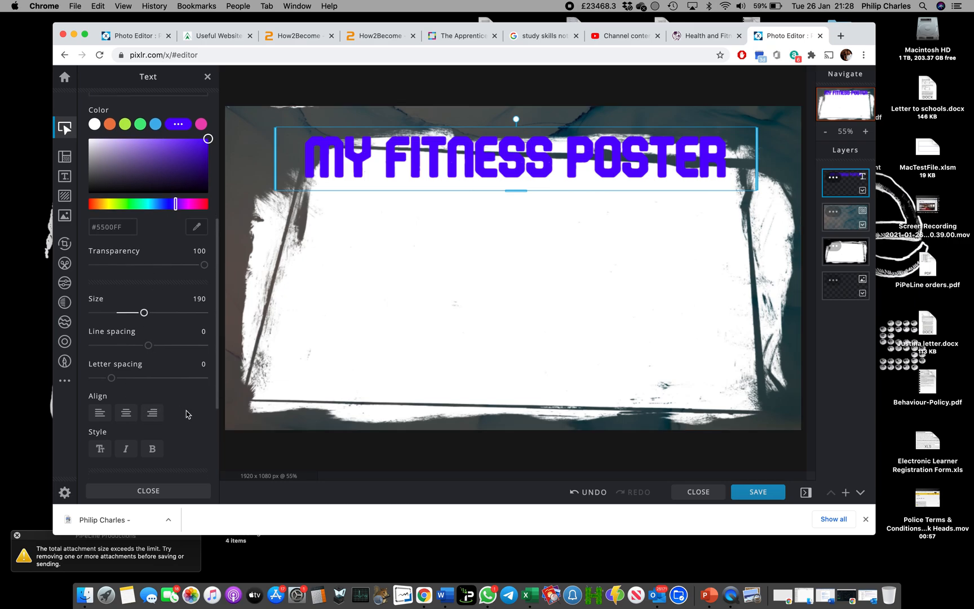
pyautogui.scroll(-5, 187, 414)
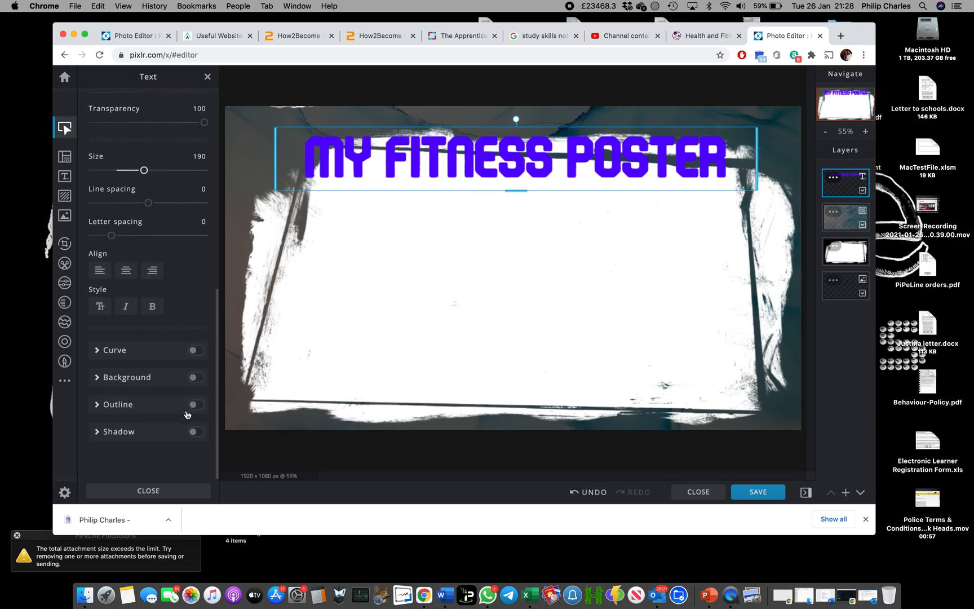
pyautogui.click(195, 350)
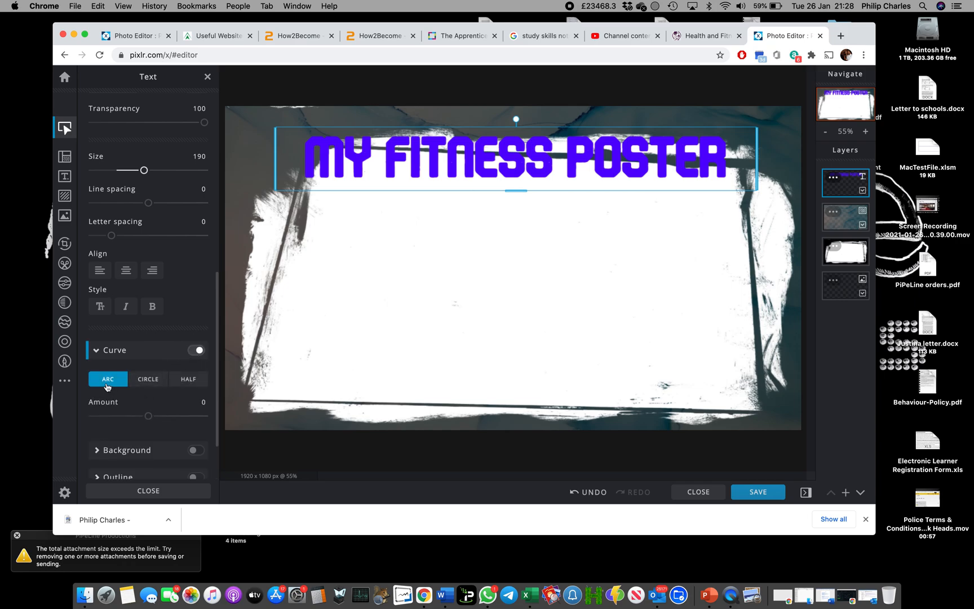
pyautogui.click(145, 384)
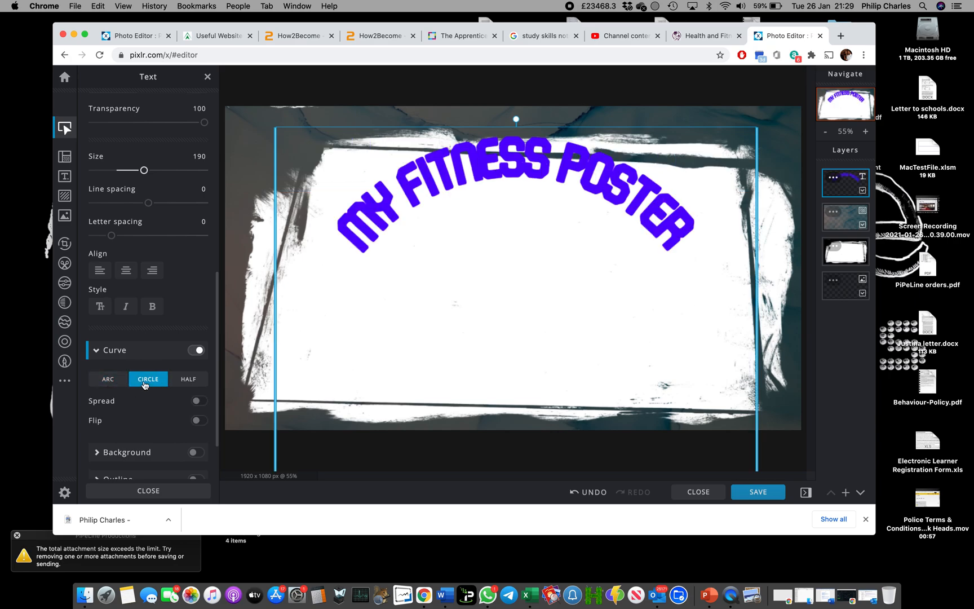
pyautogui.click(183, 382)
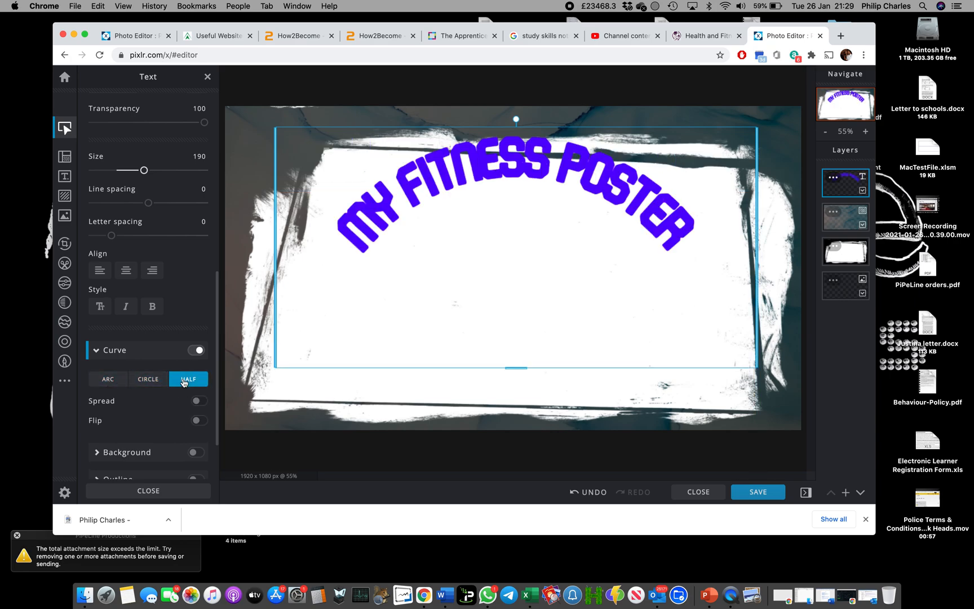
pyautogui.click(154, 386)
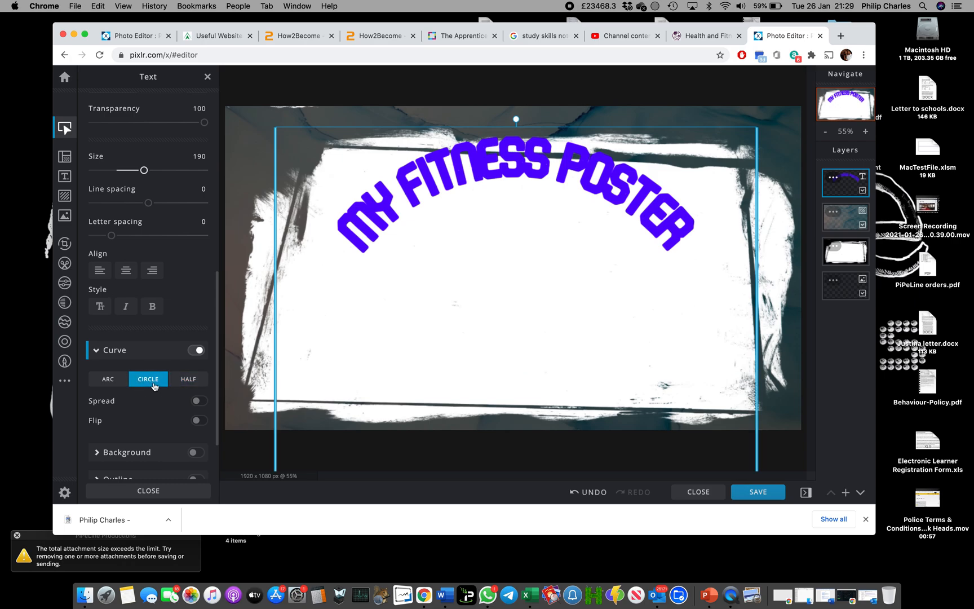
pyautogui.scroll(-3, 154, 387)
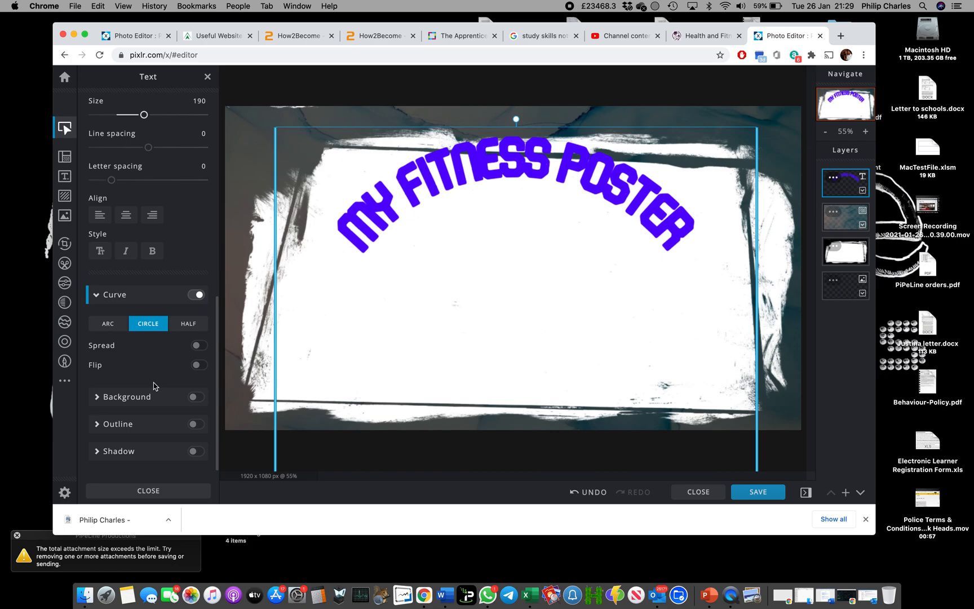
pyautogui.scroll(-1, 154, 385)
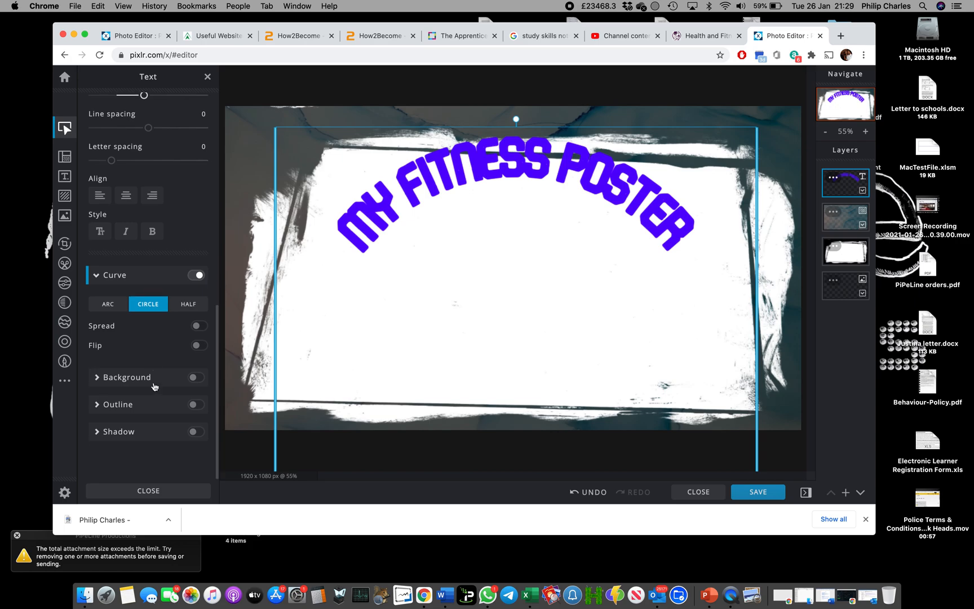
# Add a white #FFFFFF outline at size 44 around the arched purple title
pyautogui.click(100, 407)
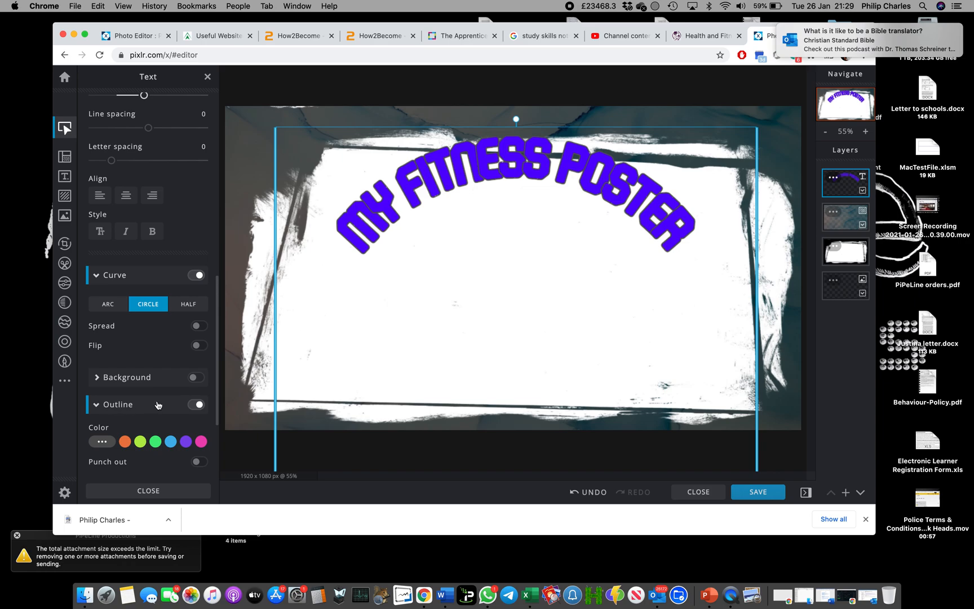
pyautogui.scroll(-4, 156, 405)
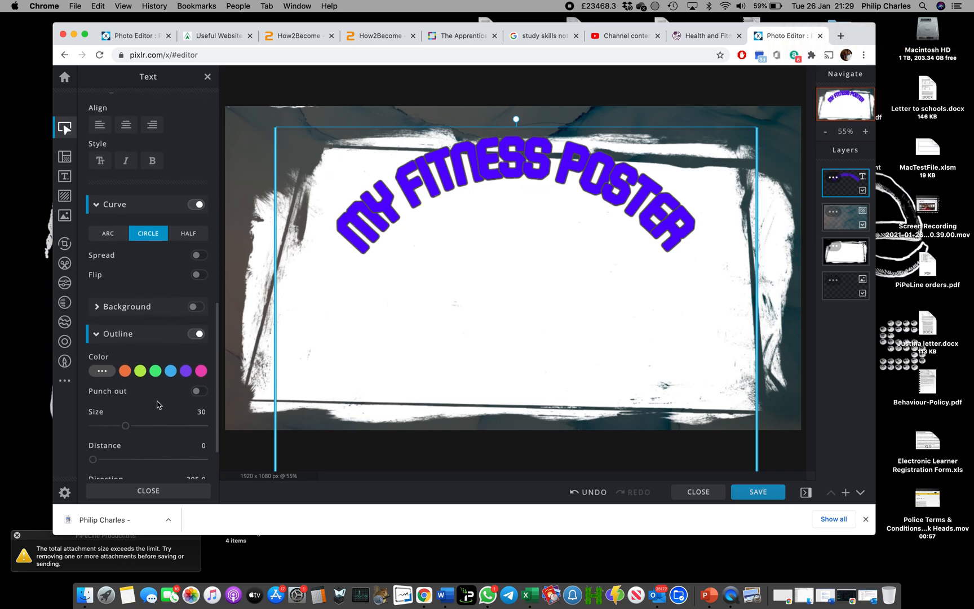
pyautogui.click(140, 372)
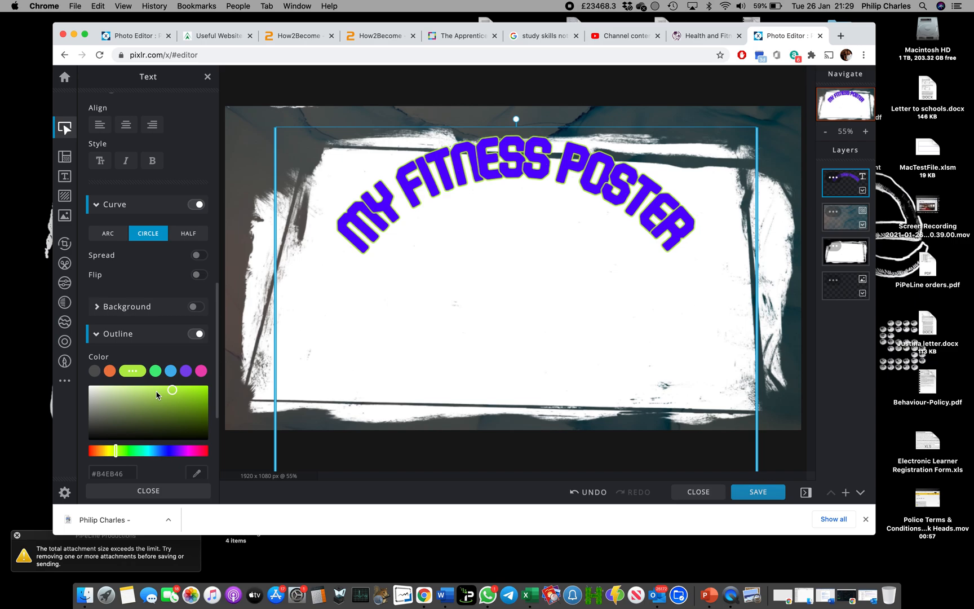
pyautogui.moveTo(163, 399); pyautogui.dragTo(84, 389)
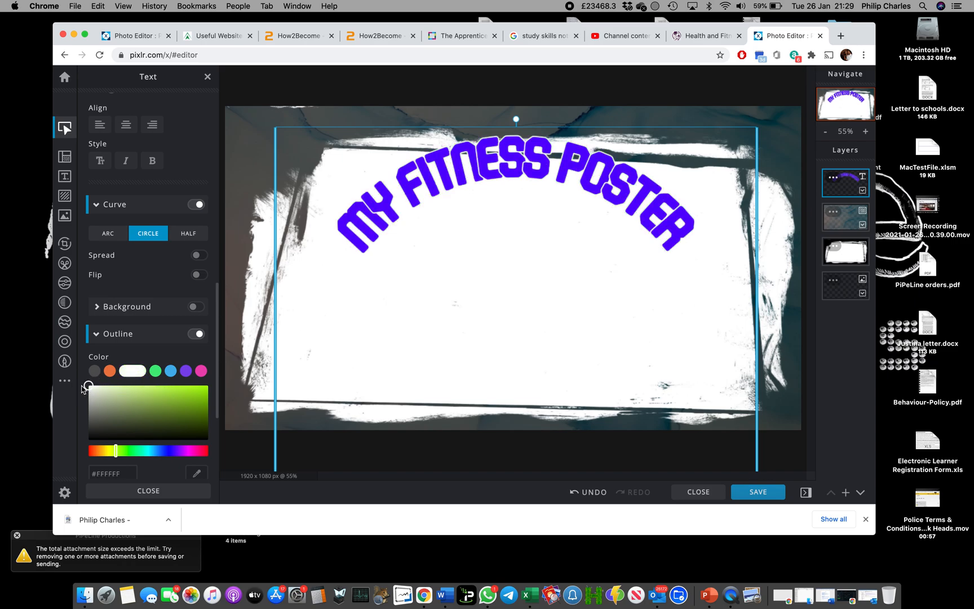
pyautogui.scroll(-5, 137, 357)
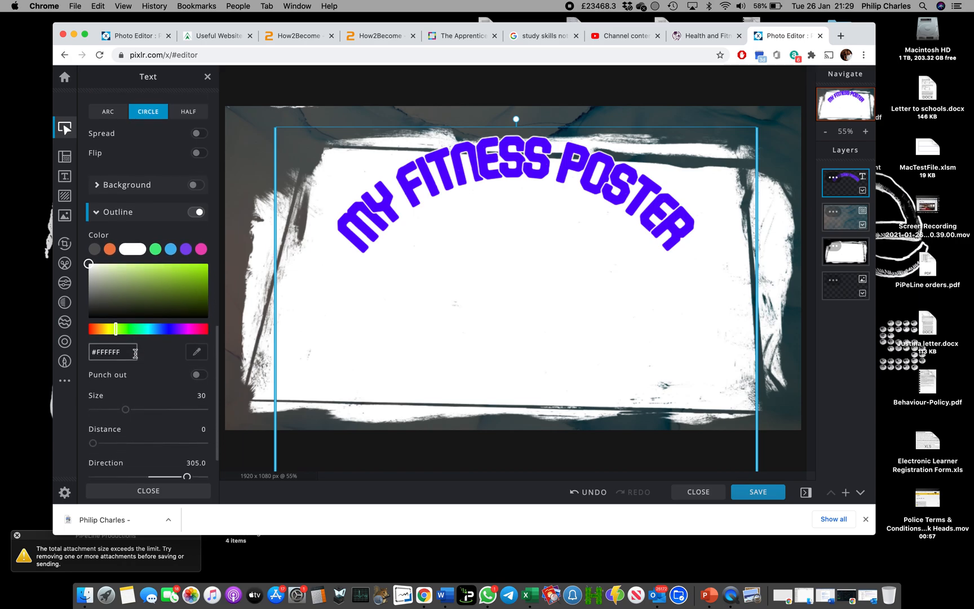
pyautogui.moveTo(125, 409); pyautogui.dragTo(141, 411)
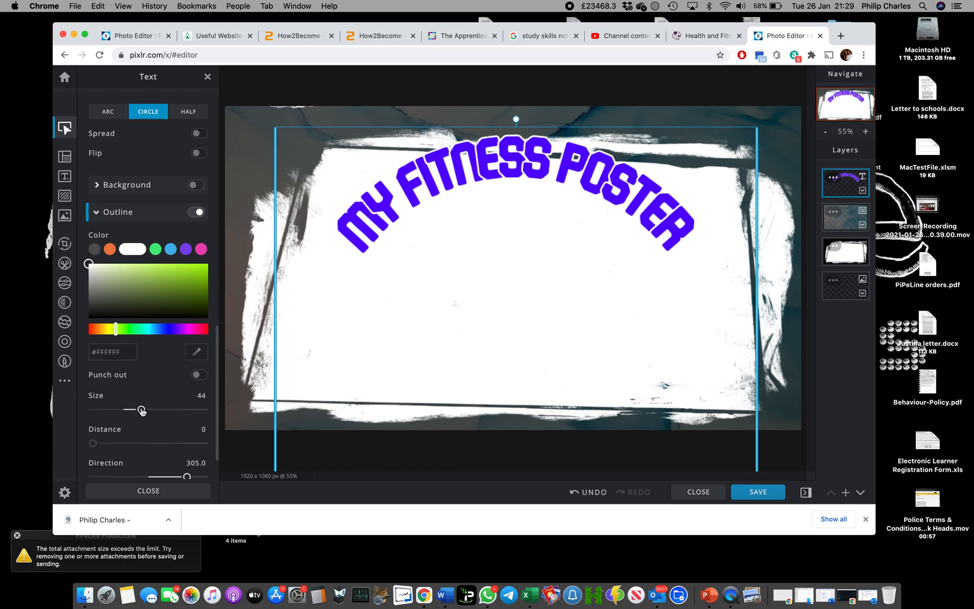
pyautogui.scroll(-3, 141, 410)
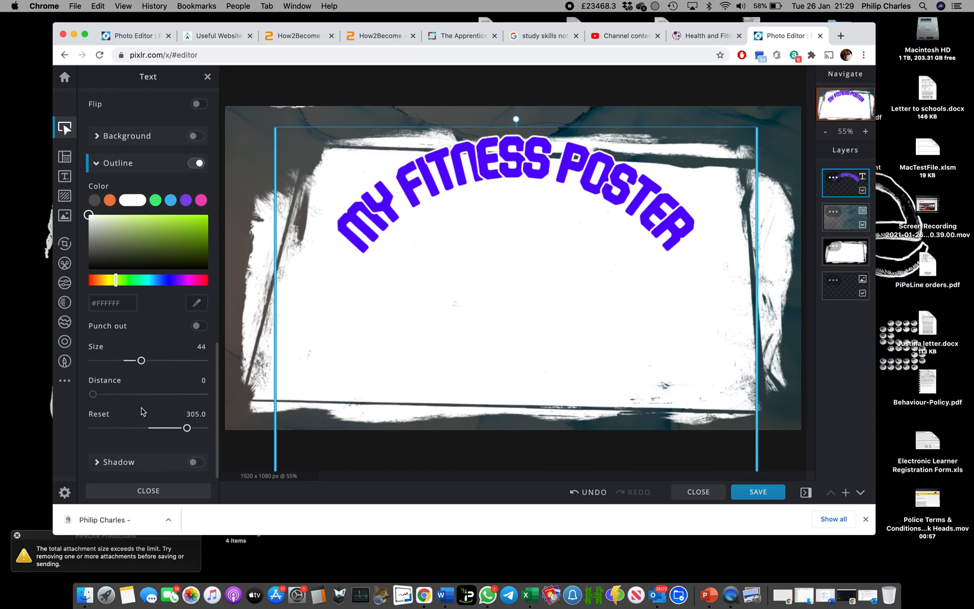
# Give the title a drop shadow with opacity 85 and distance 47, then raise it slightly
pyautogui.click(195, 463)
pyautogui.scroll(-1, 190, 438)
pyautogui.scroll(-7, 191, 438)
pyautogui.scroll(-3, 190, 435)
pyautogui.moveTo(128, 431); pyautogui.dragTo(188, 429)
pyautogui.moveTo(126, 359); pyautogui.dragTo(146, 367)
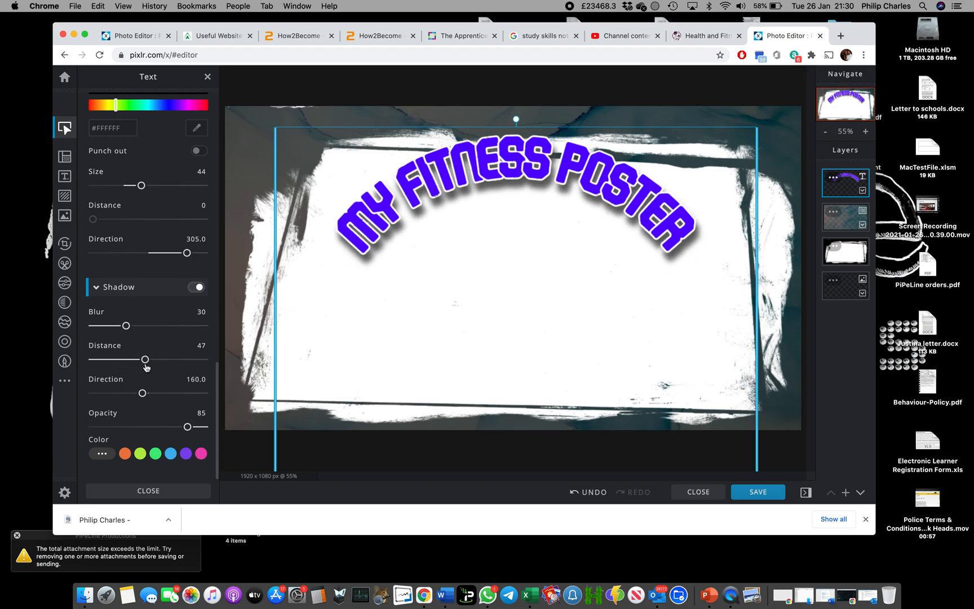
pyautogui.moveTo(511, 174); pyautogui.dragTo(509, 157)
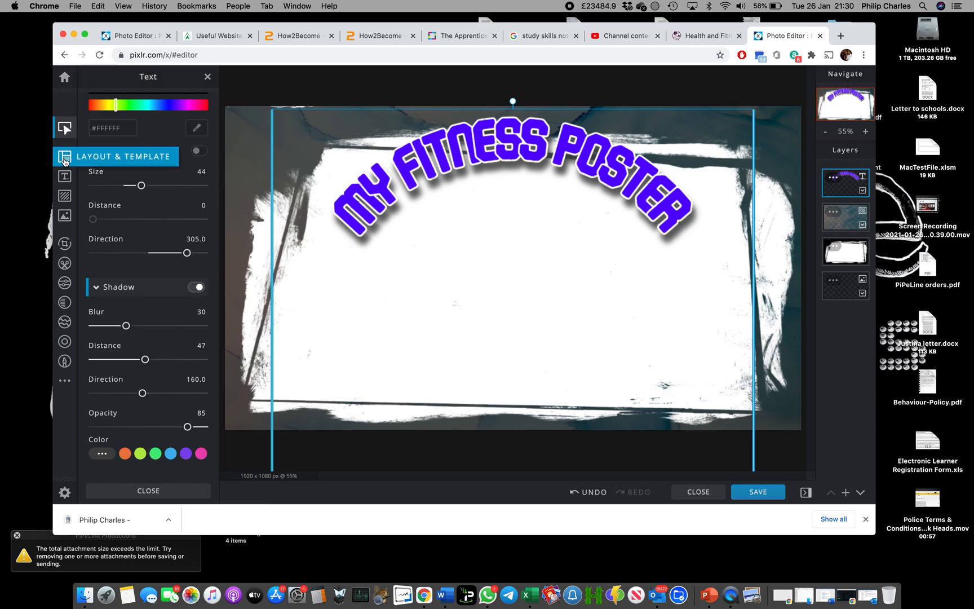
# Choose the battle-ropes workout jpg from Pictures through Add image, dismissing the ad
pyautogui.click(64, 216)
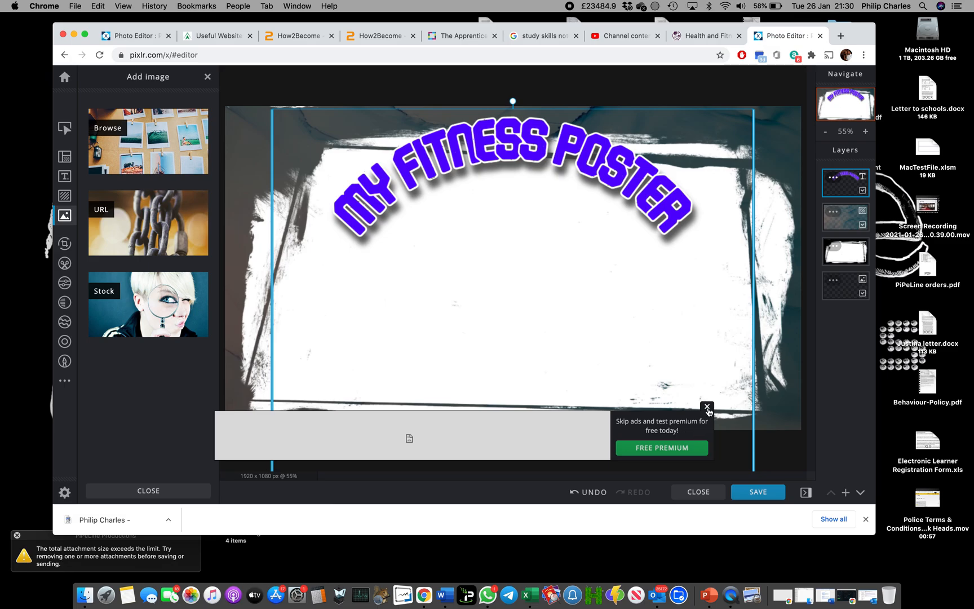
pyautogui.click(707, 407)
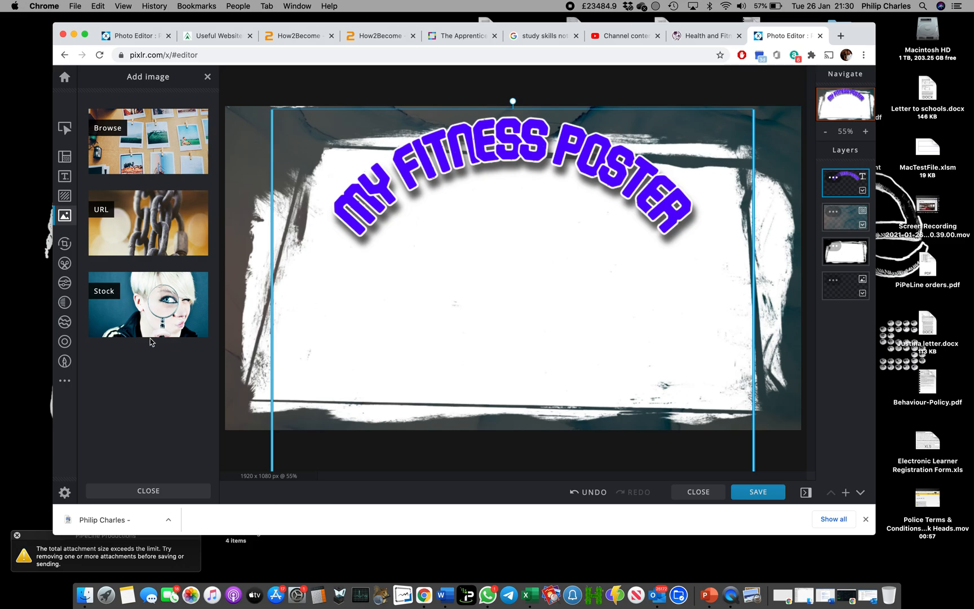
pyautogui.click(146, 149)
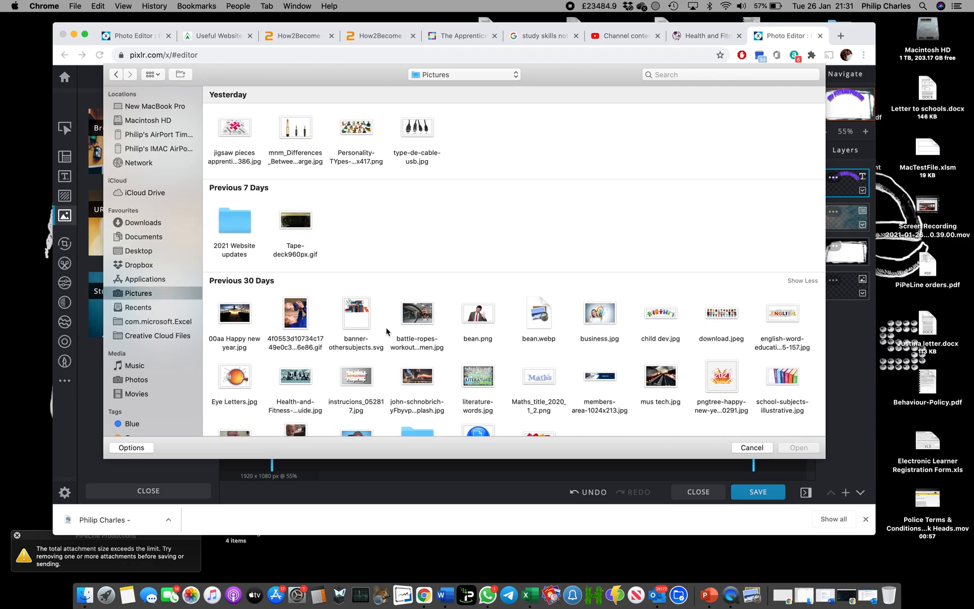
pyautogui.click(418, 320)
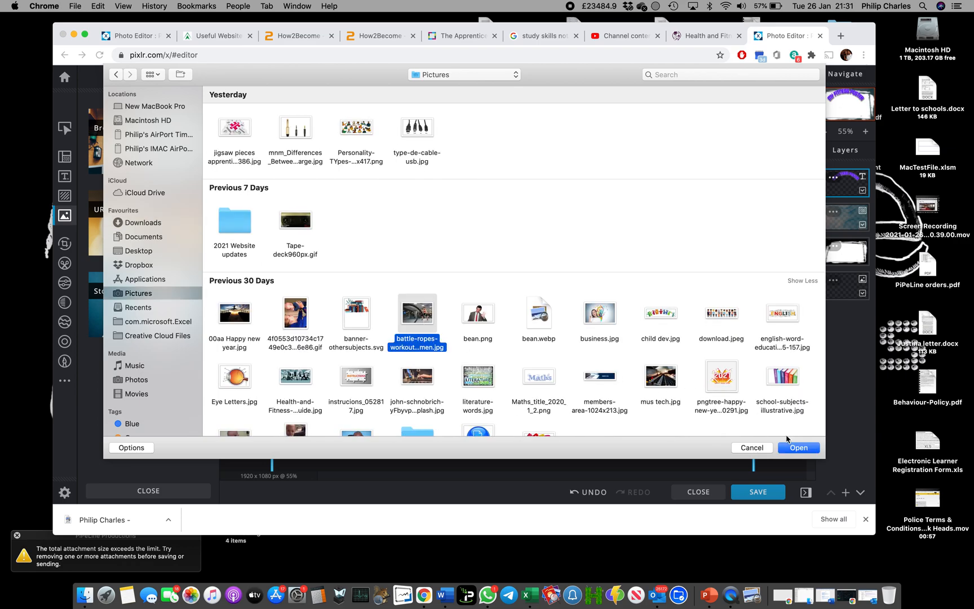
pyautogui.click(797, 448)
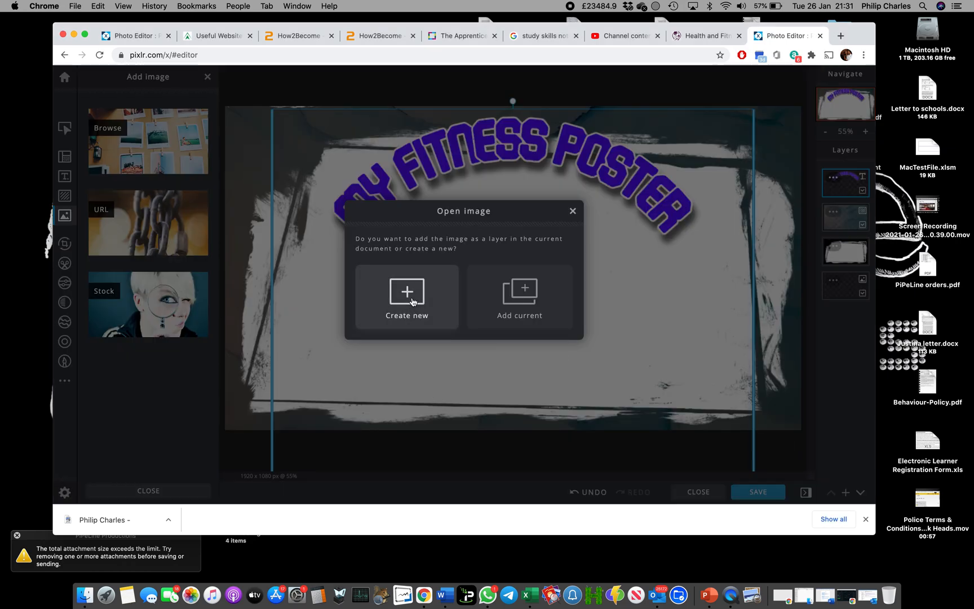
# Add the photo to the current poster and stretch it to fill the canvas
pyautogui.click(521, 299)
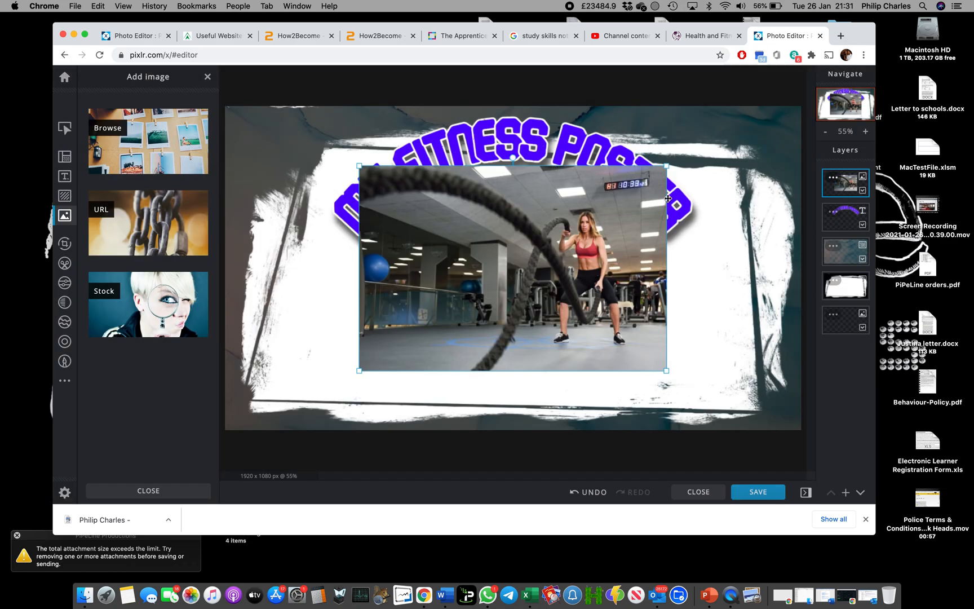
pyautogui.moveTo(667, 166); pyautogui.dragTo(756, 90)
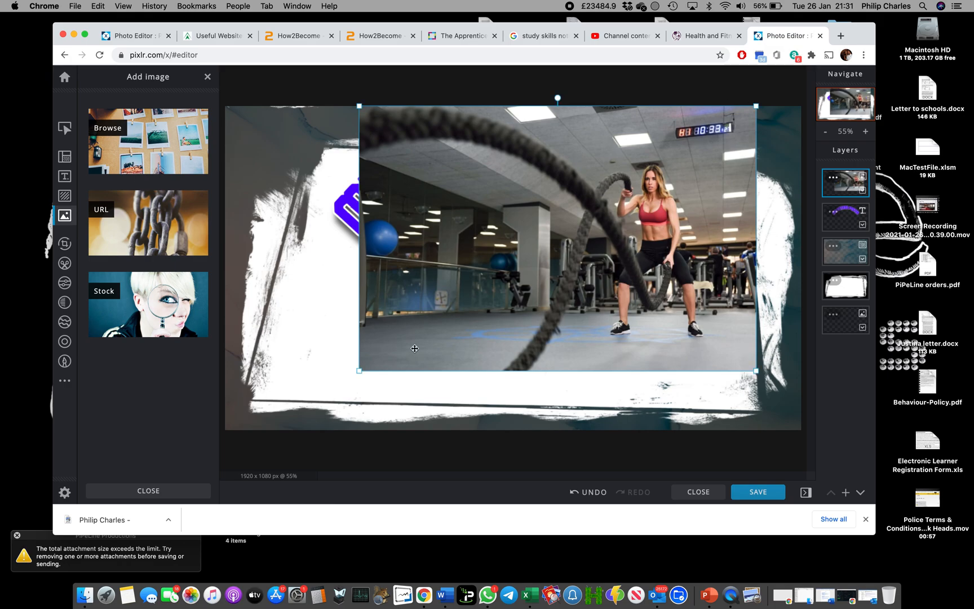
pyautogui.moveTo(361, 368); pyautogui.dragTo(236, 489)
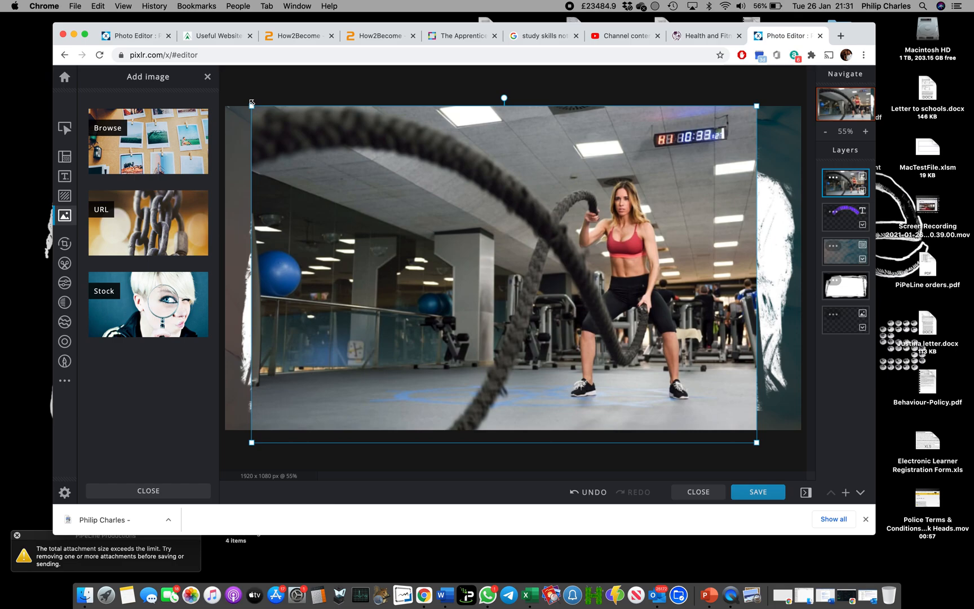
pyautogui.moveTo(251, 104); pyautogui.dragTo(225, 88)
pyautogui.moveTo(757, 88); pyautogui.dragTo(801, 69)
pyautogui.moveTo(694, 256); pyautogui.dragTo(691, 286)
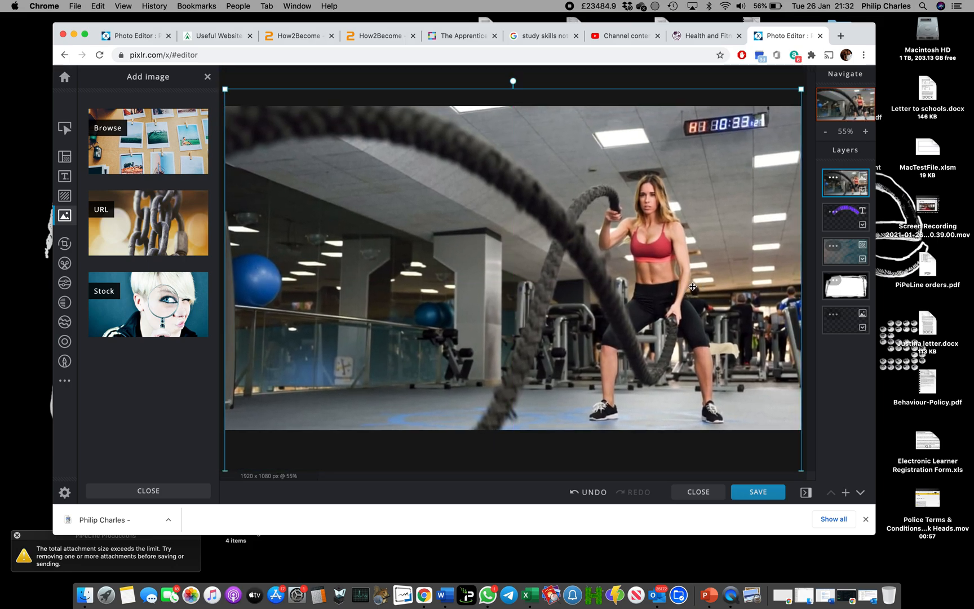
# Move the photo layer below the title and brushed frame in the Layers panel
pyautogui.click(850, 182)
pyautogui.moveTo(851, 182); pyautogui.dragTo(847, 213)
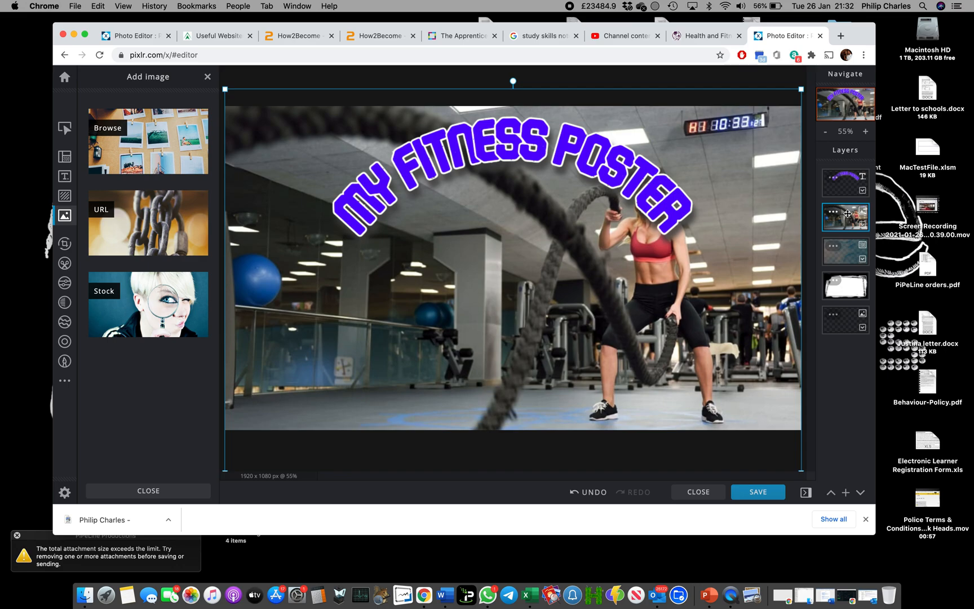
pyautogui.moveTo(848, 220); pyautogui.dragTo(847, 291)
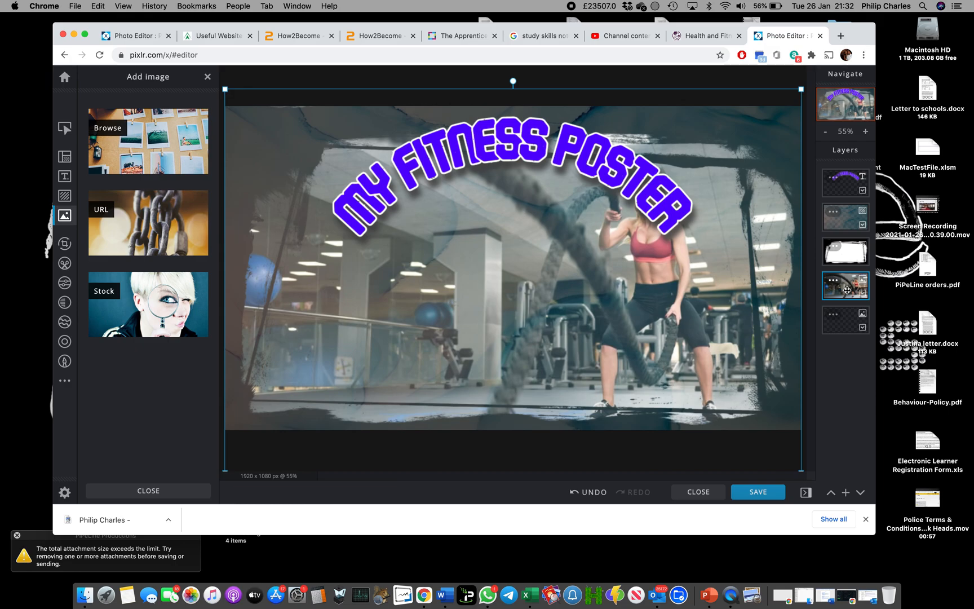
# Lower the battle-ropes photo layer's transparency to 37 in its layer settings
pyautogui.click(833, 282)
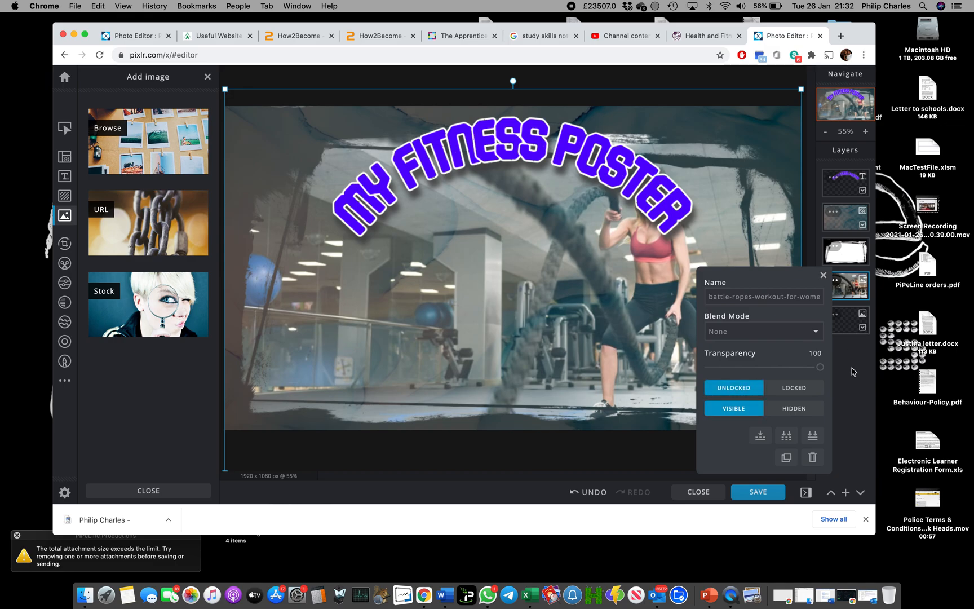
pyautogui.click(823, 275)
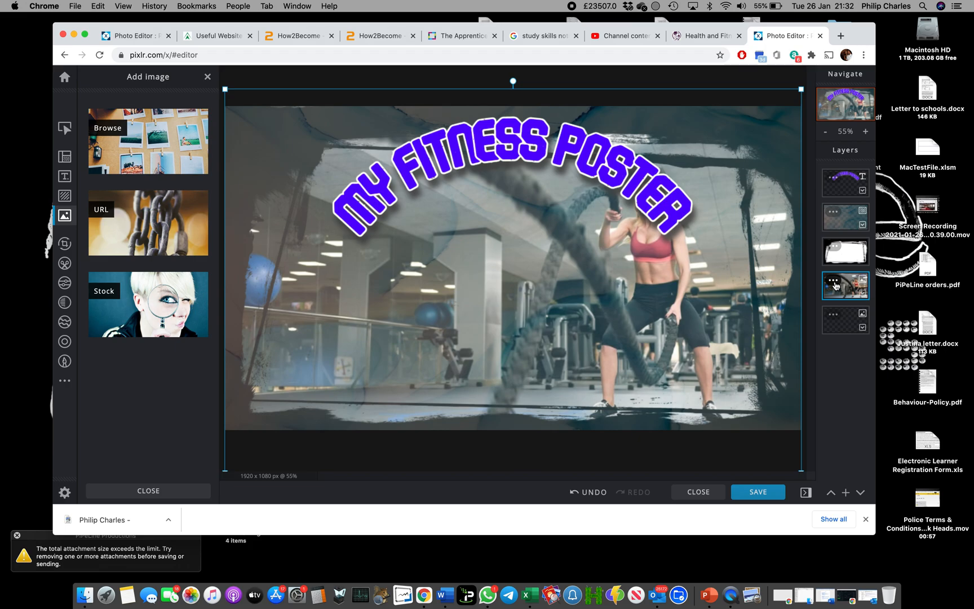
pyautogui.click(835, 282)
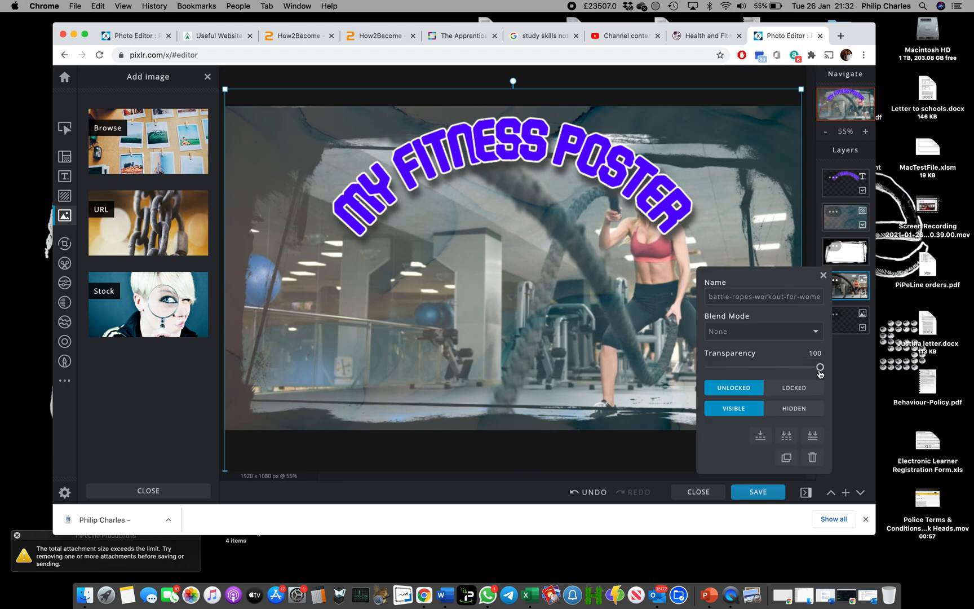
pyautogui.moveTo(821, 371); pyautogui.dragTo(751, 373)
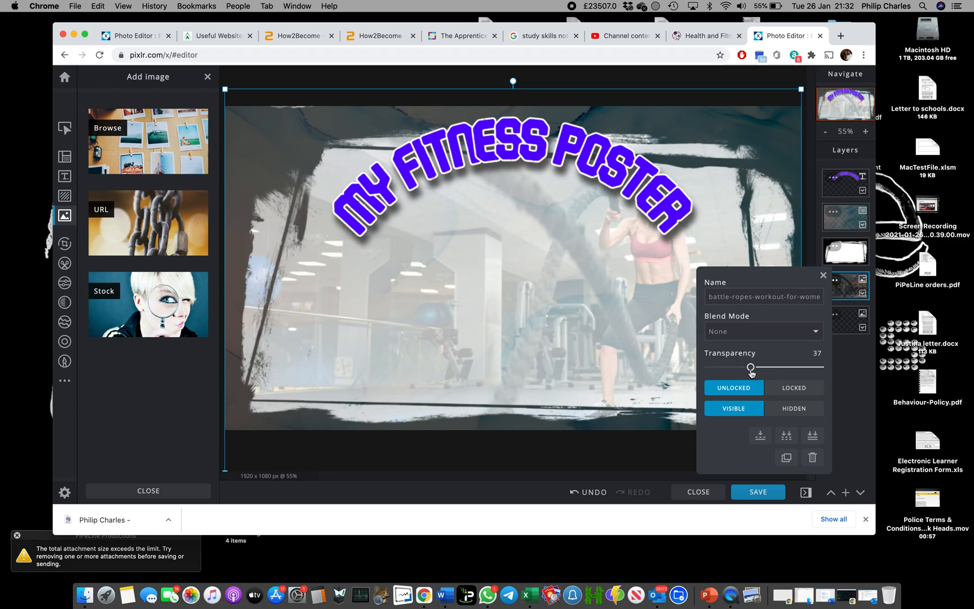
pyautogui.click(824, 277)
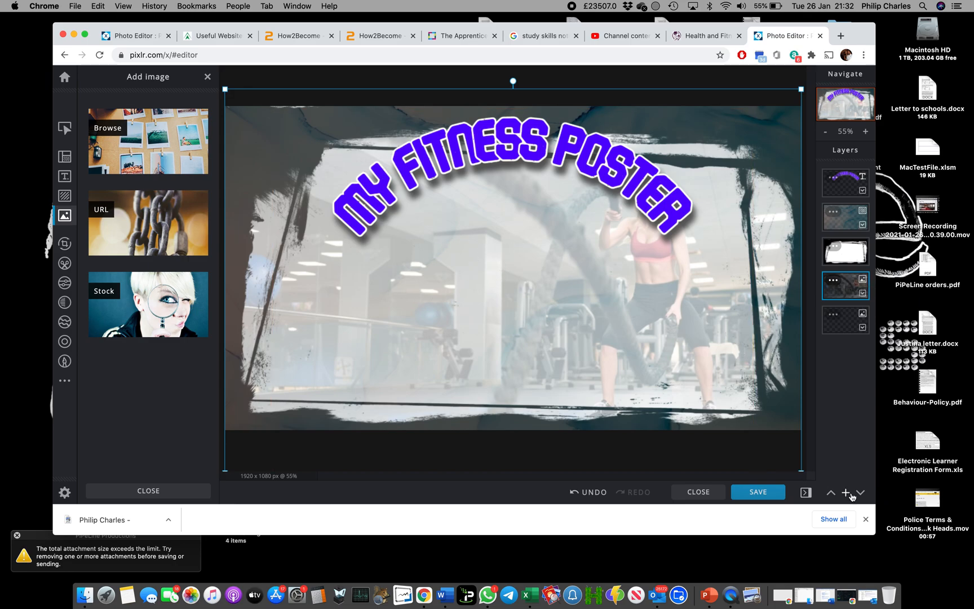
# Add a new text layer and replace its placeholder with 'The principles of fitness are:'
pyautogui.click(845, 189)
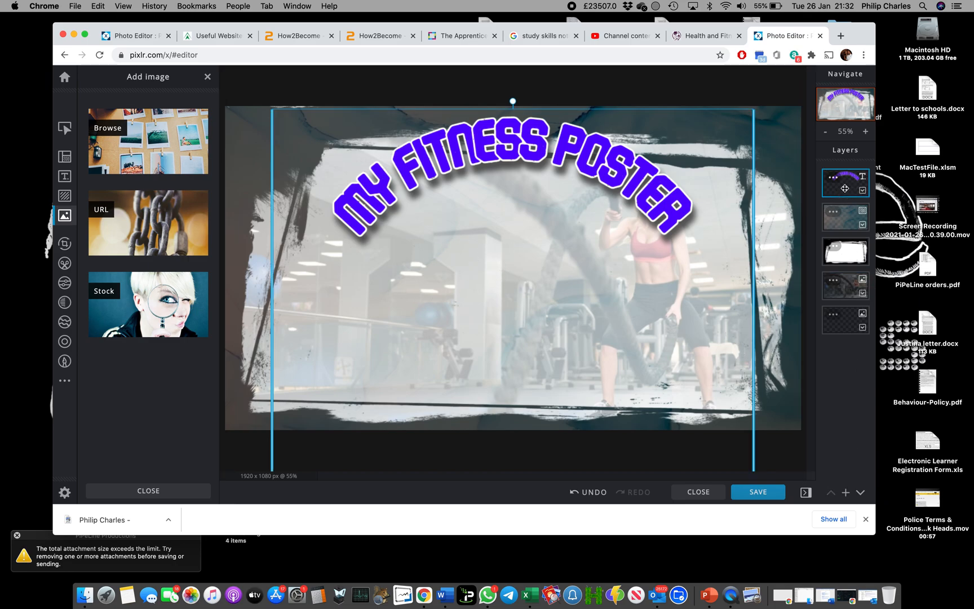
pyautogui.click(846, 495)
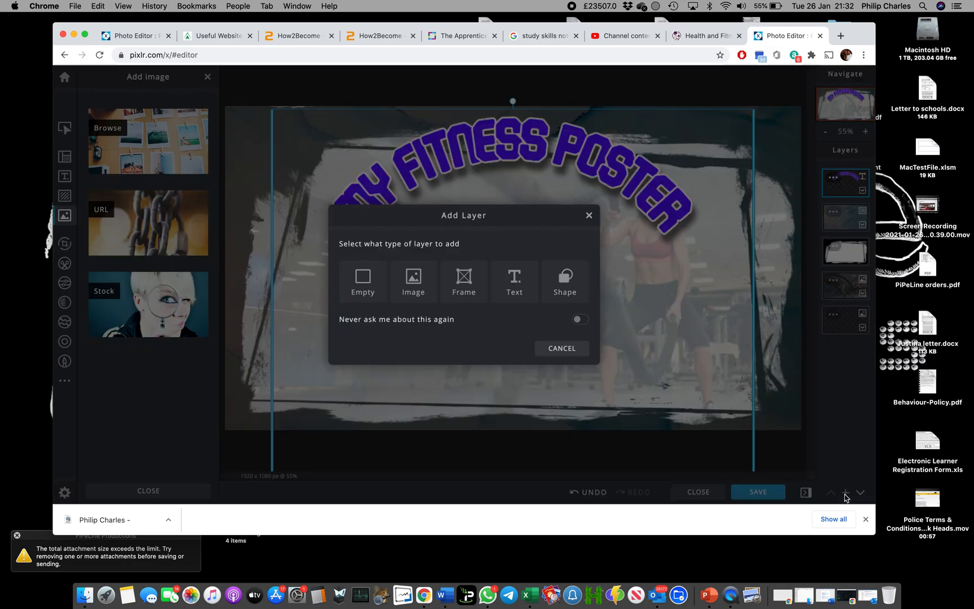
pyautogui.click(515, 279)
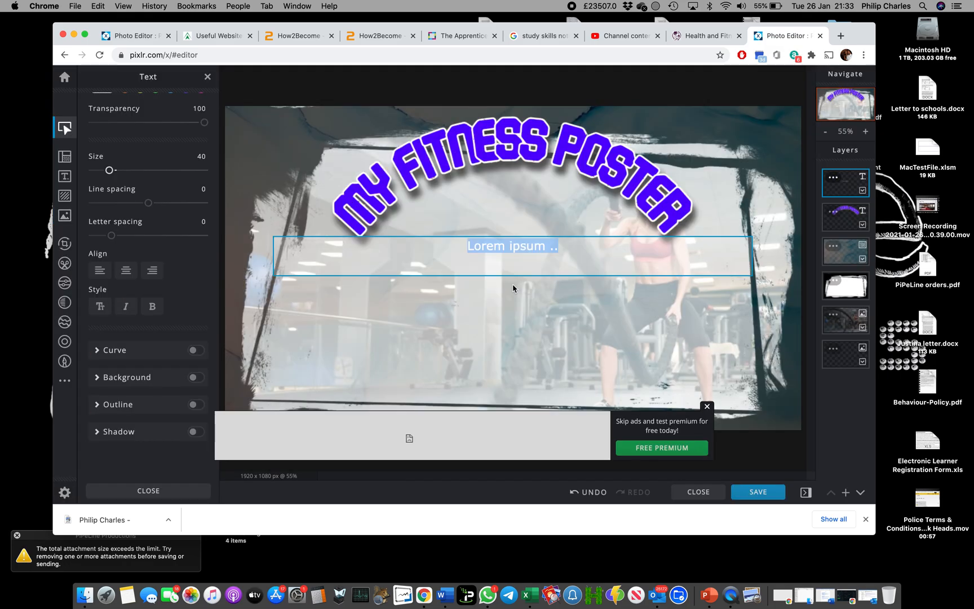
pyautogui.doubleClick(537, 247)
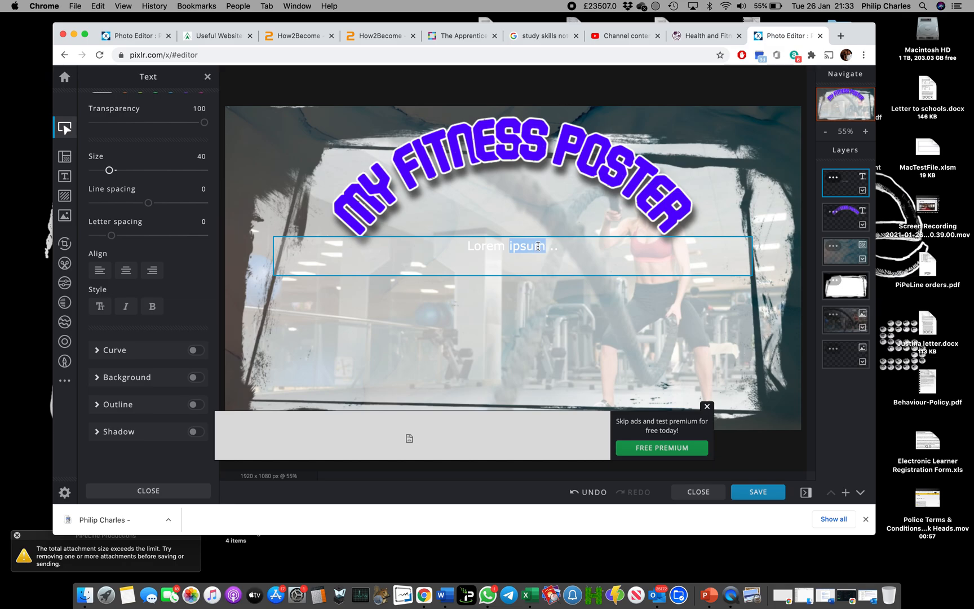
pyautogui.moveTo(560, 246); pyautogui.dragTo(465, 249)
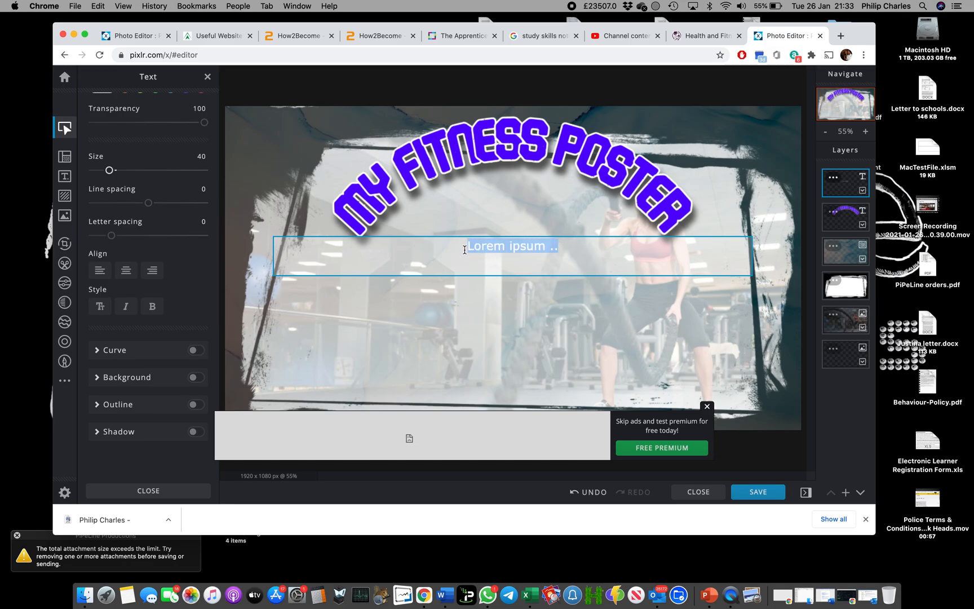
pyautogui.write('The pr')
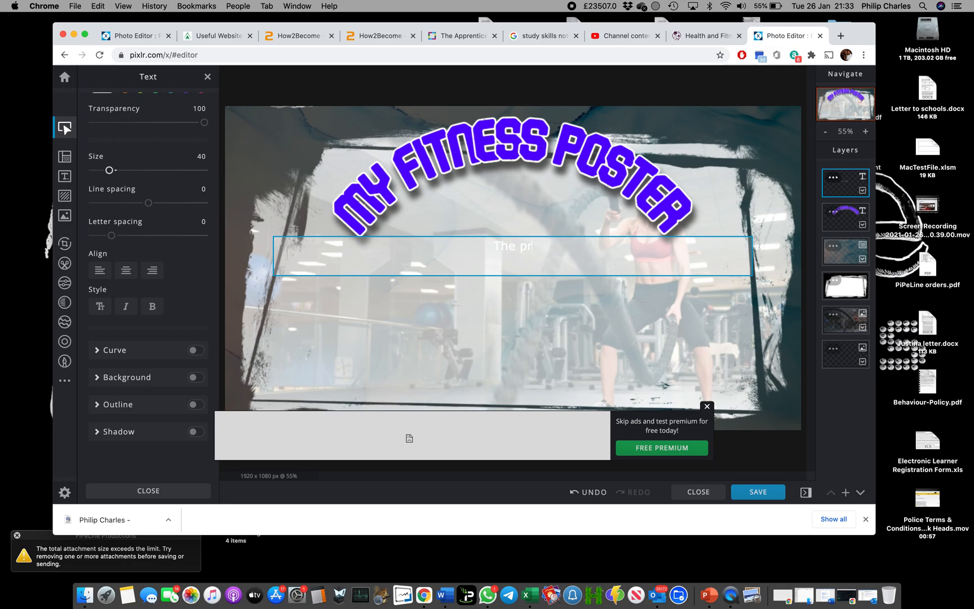
pyautogui.write('inciples of fitness are')
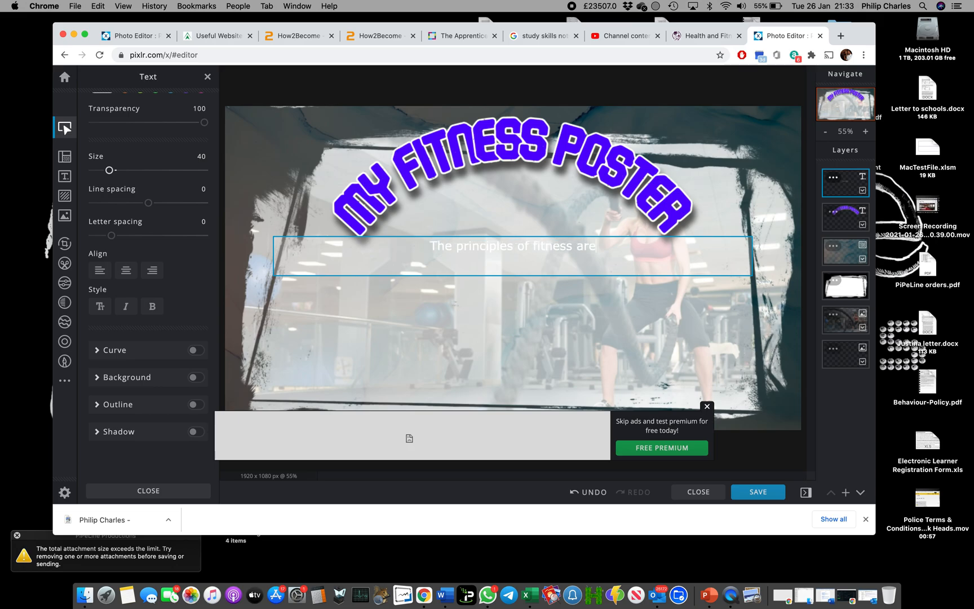
pyautogui.write(':')
# Colour the subtitle #5500FF by sampling the title's purple, and make it bold
pyautogui.moveTo(607, 244); pyautogui.dragTo(422, 238)
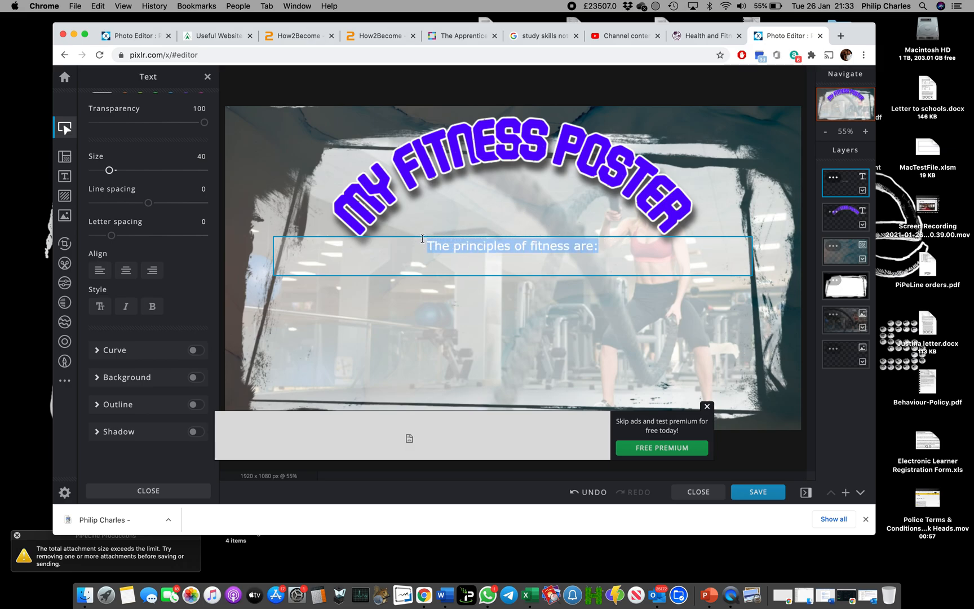
pyautogui.click(709, 407)
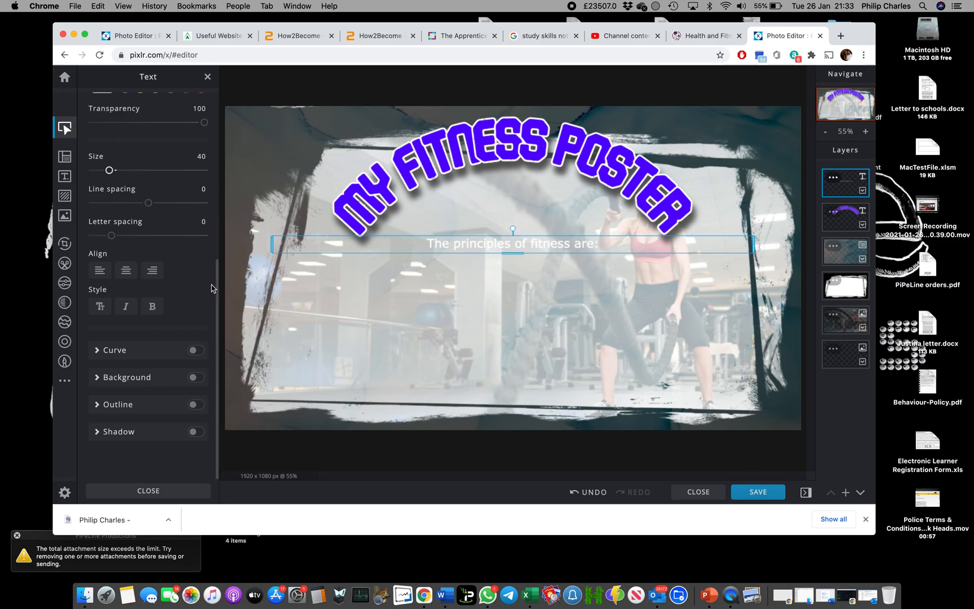
pyautogui.scroll(3, 165, 273)
pyautogui.scroll(2, 166, 274)
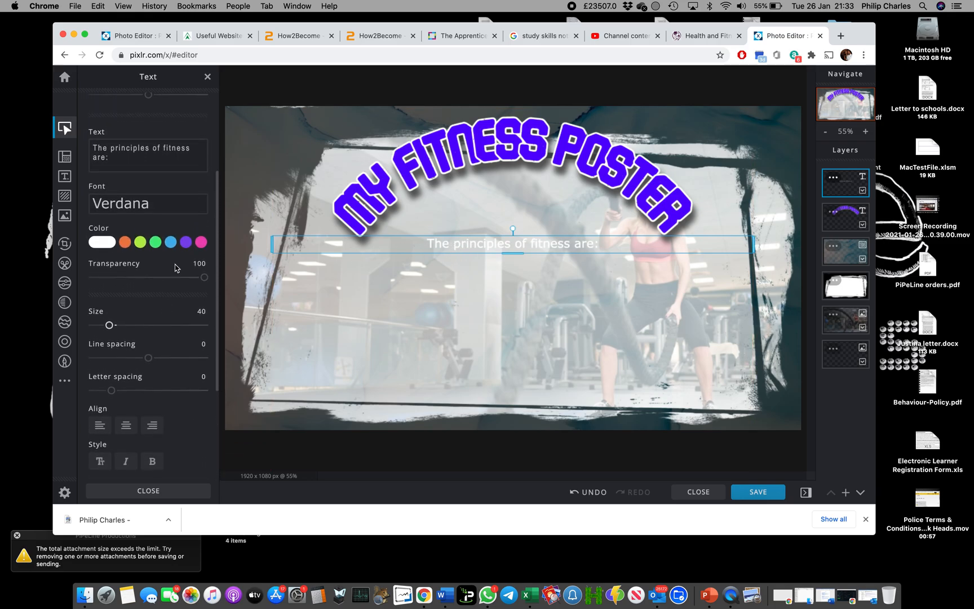
pyautogui.click(186, 243)
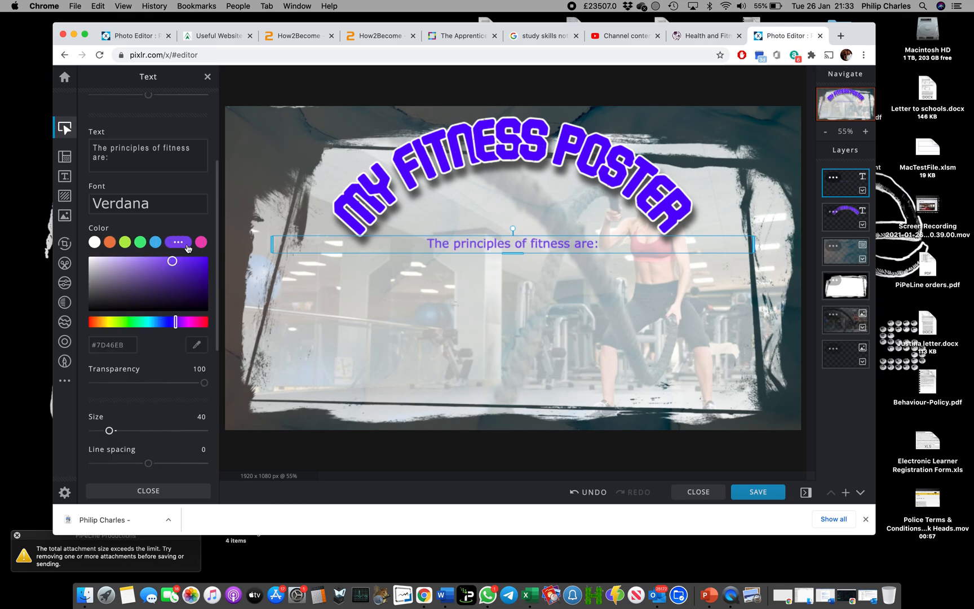
pyautogui.click(195, 348)
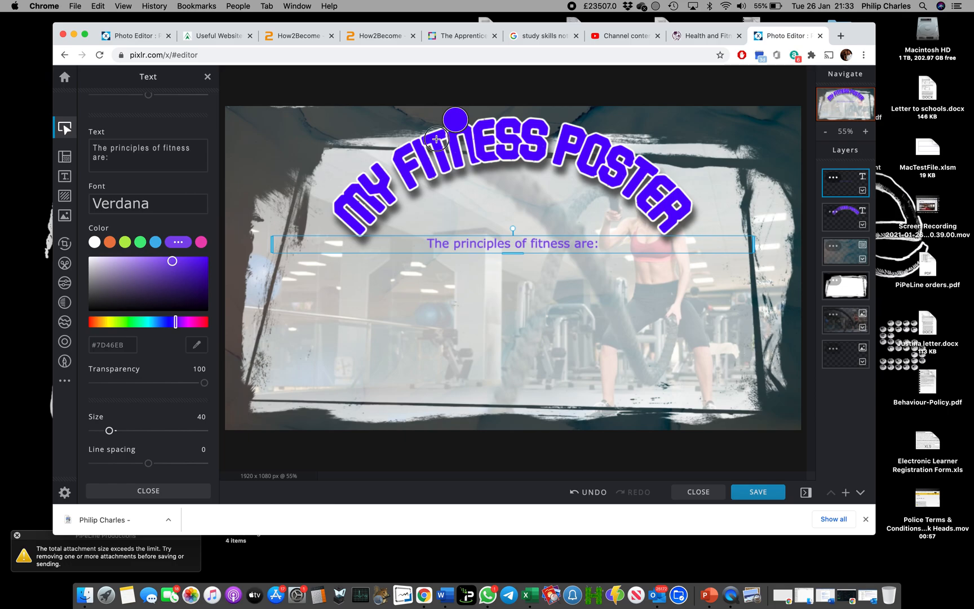
pyautogui.click(438, 140)
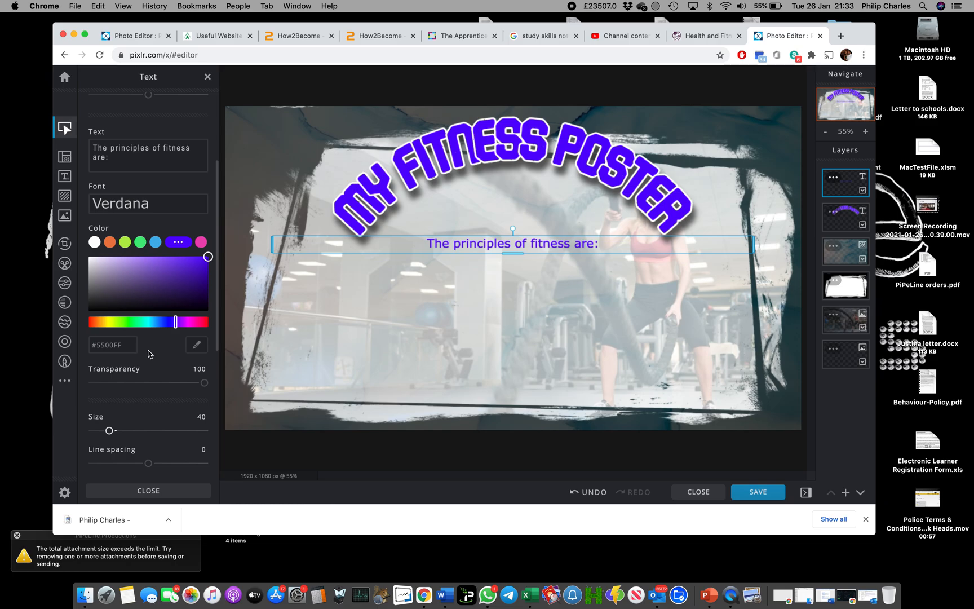
pyautogui.scroll(-5, 151, 354)
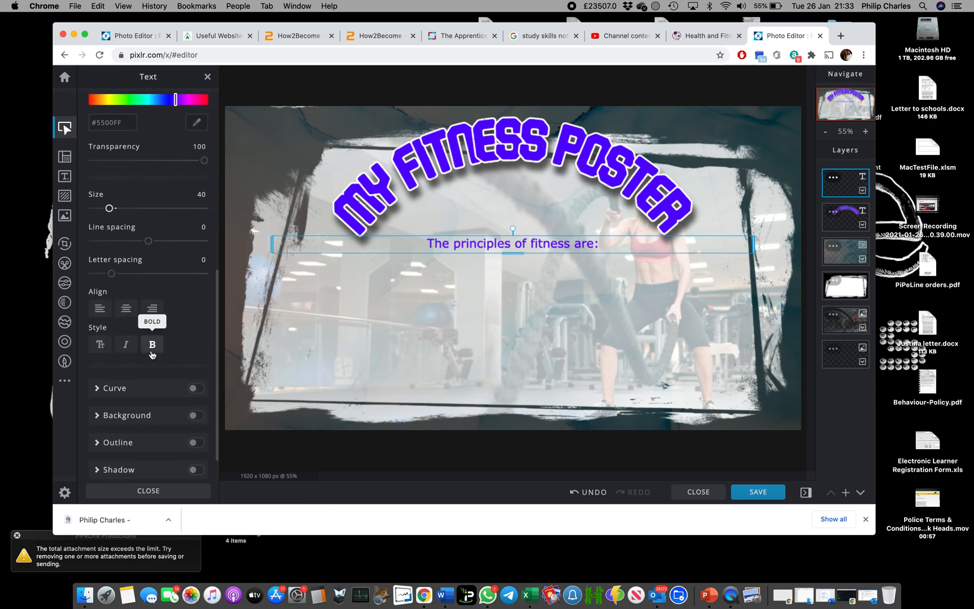
pyautogui.click(152, 346)
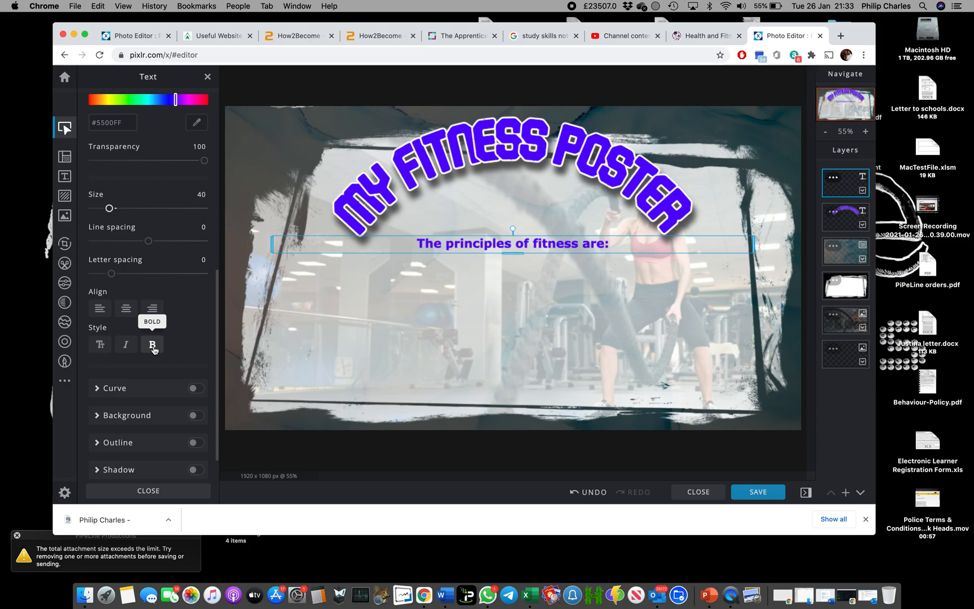
pyautogui.scroll(-2, 153, 350)
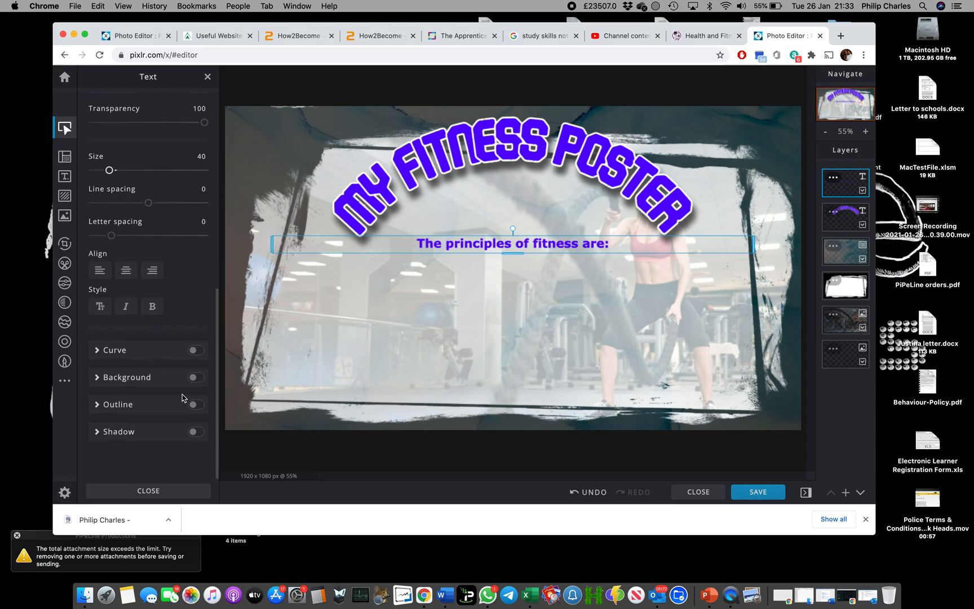
# Give the subtitle a black #000000 outline
pyautogui.click(193, 406)
pyautogui.scroll(-1, 156, 418)
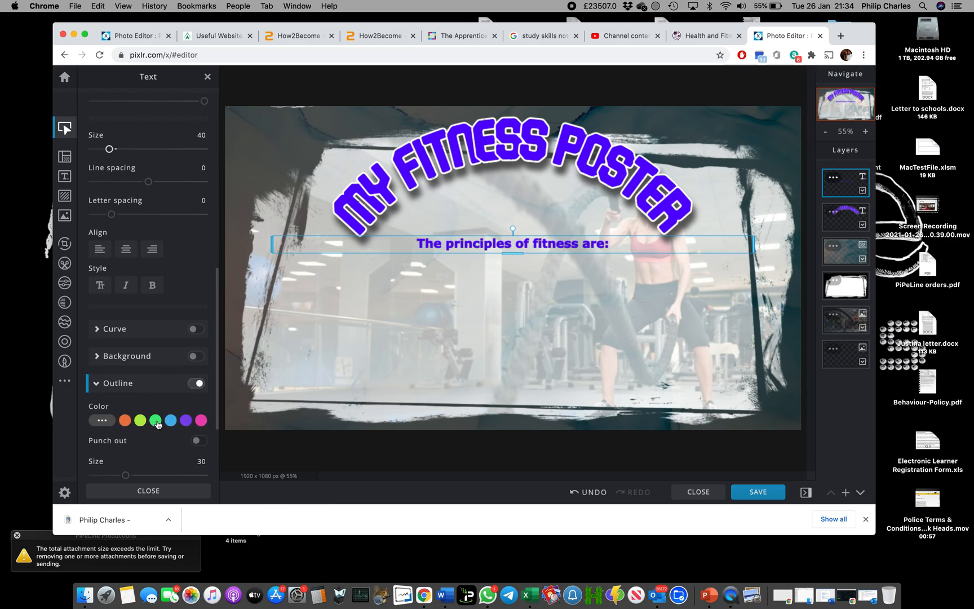
pyautogui.click(185, 423)
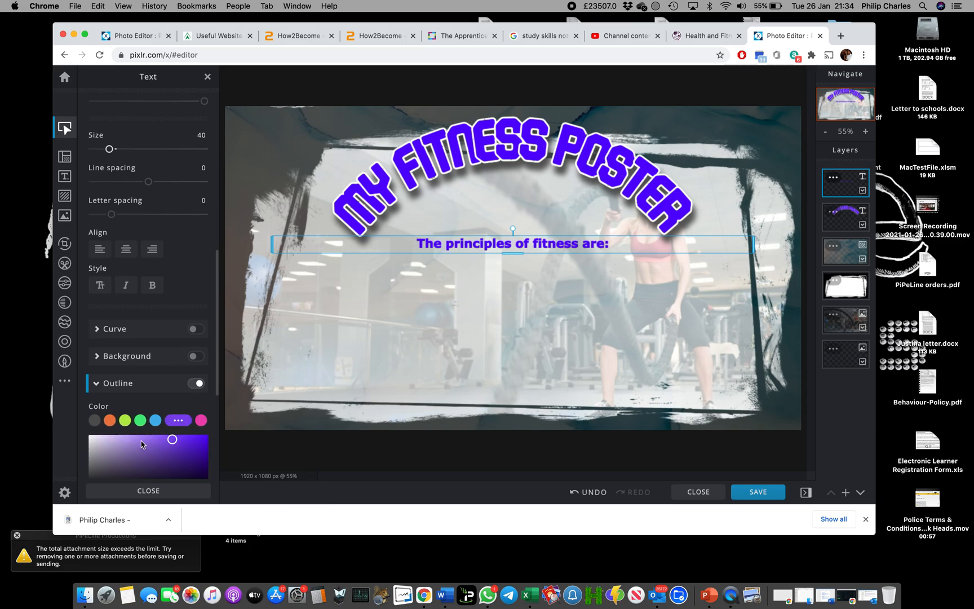
pyautogui.scroll(-3, 141, 445)
pyautogui.moveTo(123, 393); pyautogui.dragTo(82, 419)
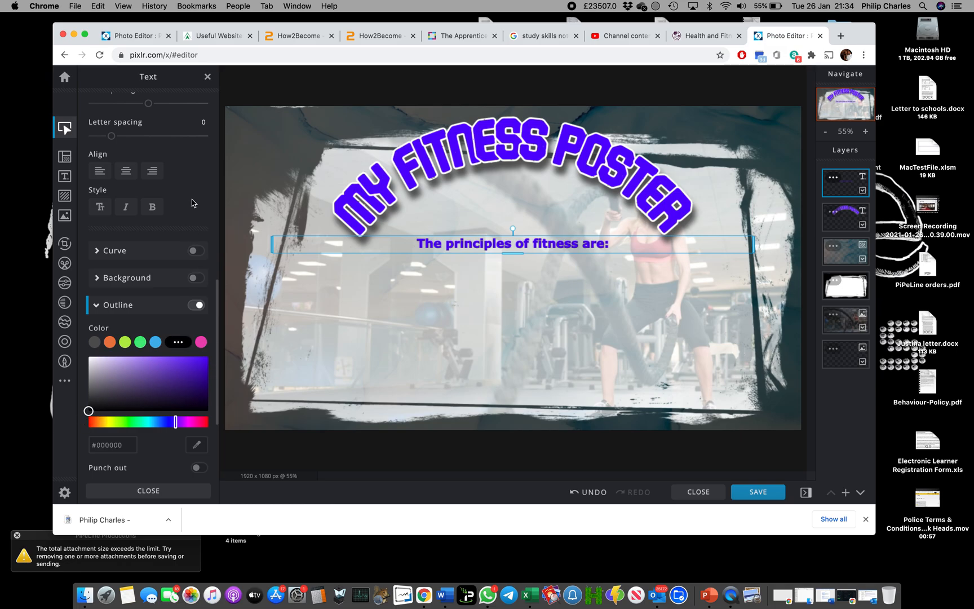
# Move the subtitle up just beneath the curved title and bring up the new-layer choices
pyautogui.click(64, 128)
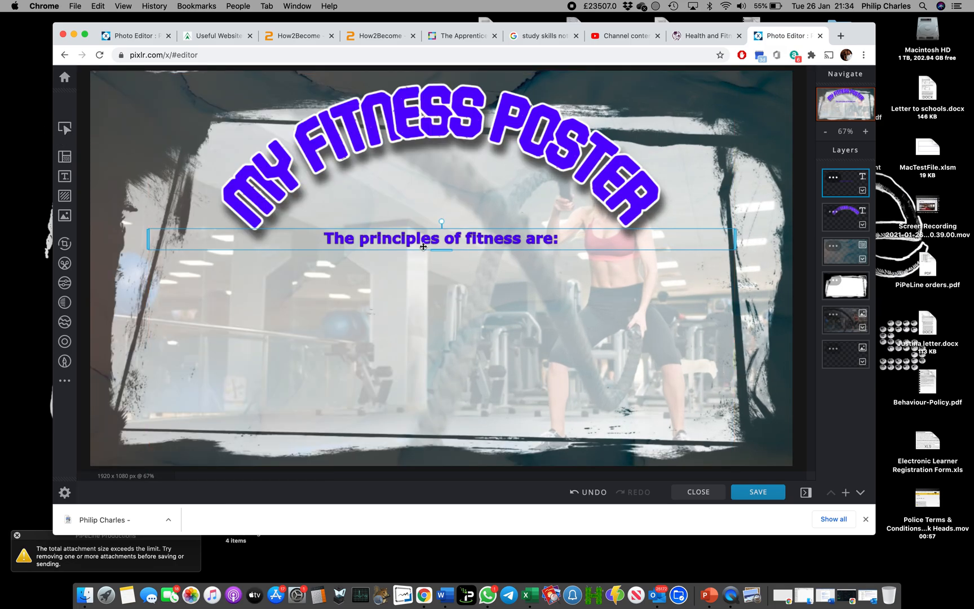
pyautogui.moveTo(438, 241); pyautogui.dragTo(440, 199)
pyautogui.click(64, 128)
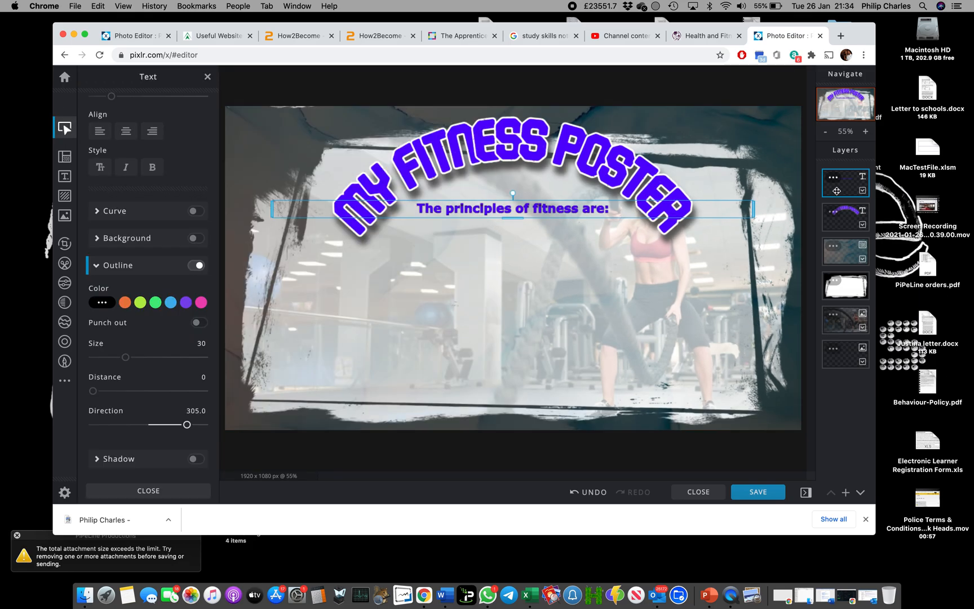
pyautogui.click(845, 493)
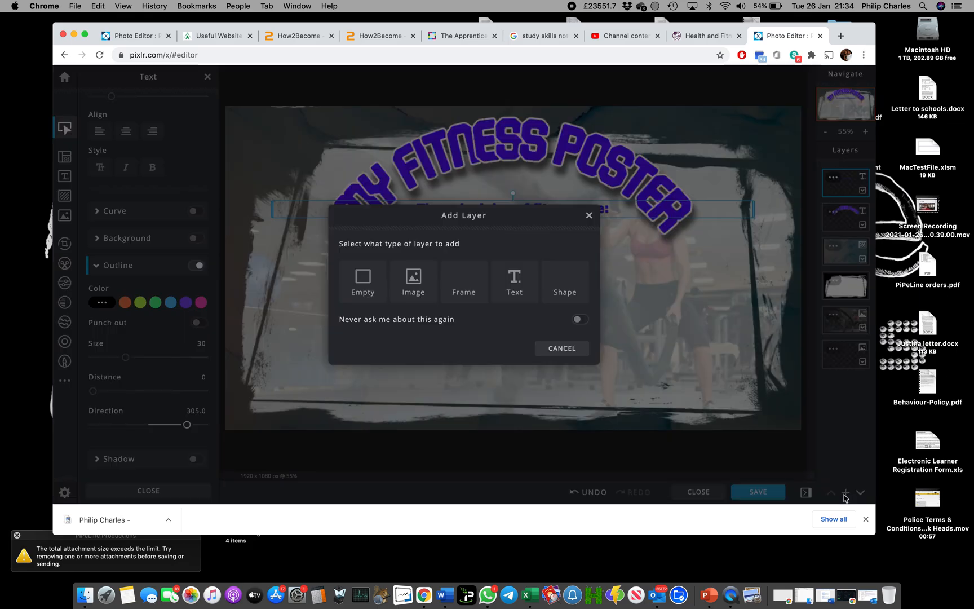
# Add an empty layer and paint a stroke in the title's sampled purple
pyautogui.click(362, 296)
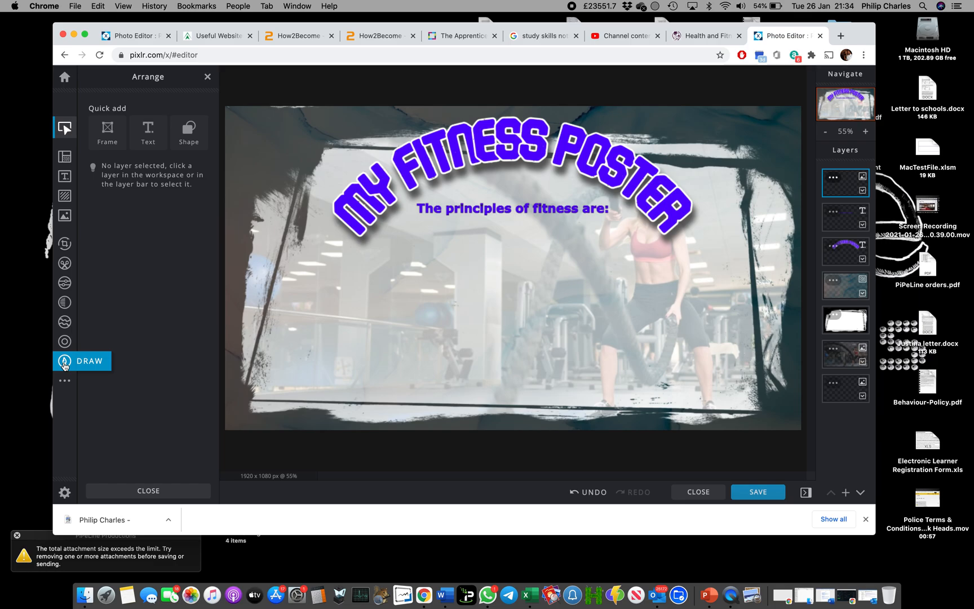
pyautogui.click(64, 362)
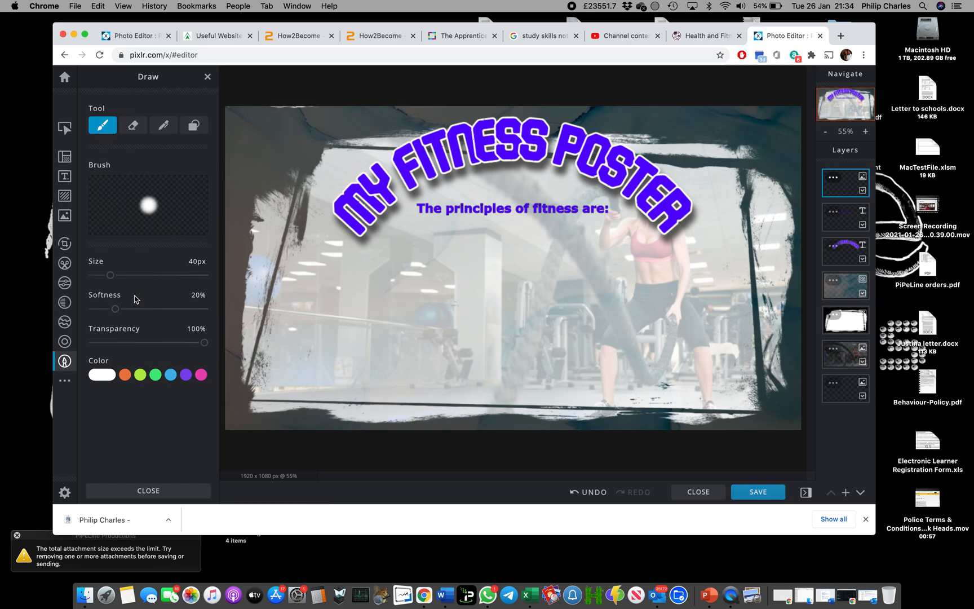
pyautogui.click(171, 376)
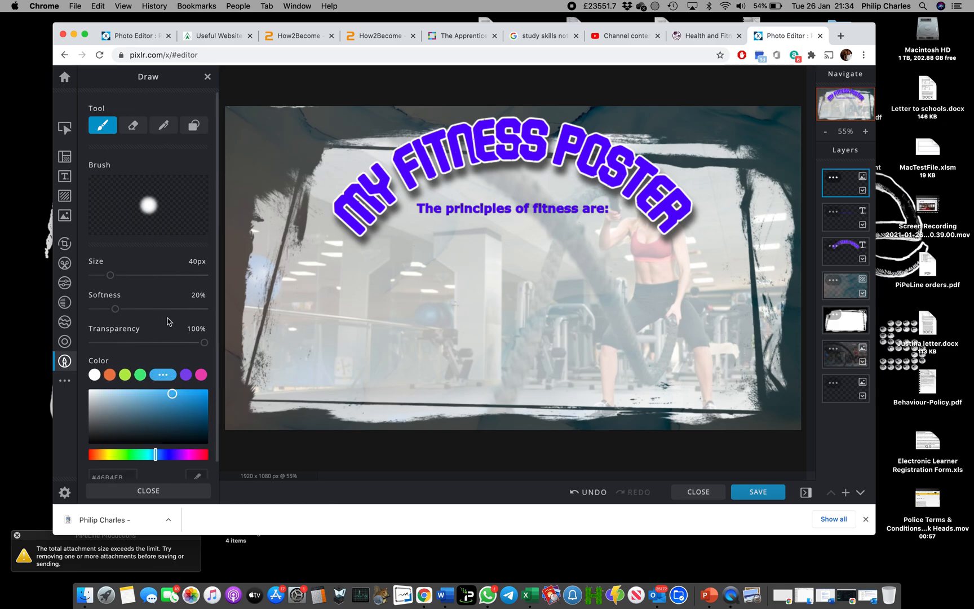
pyautogui.scroll(-1, 174, 388)
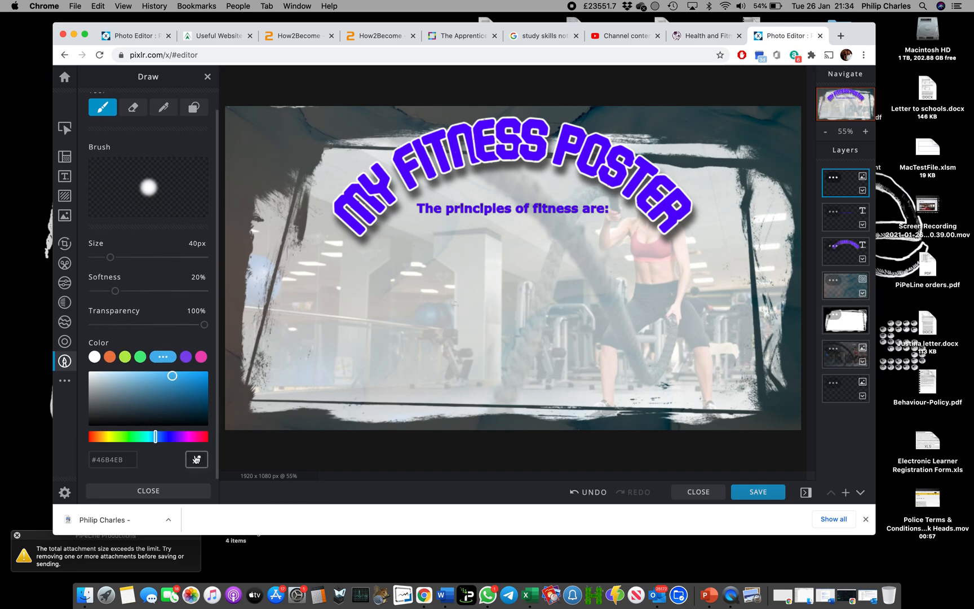
pyautogui.keyDown('alt'); pyautogui.click(387, 180); pyautogui.keyUp('alt')
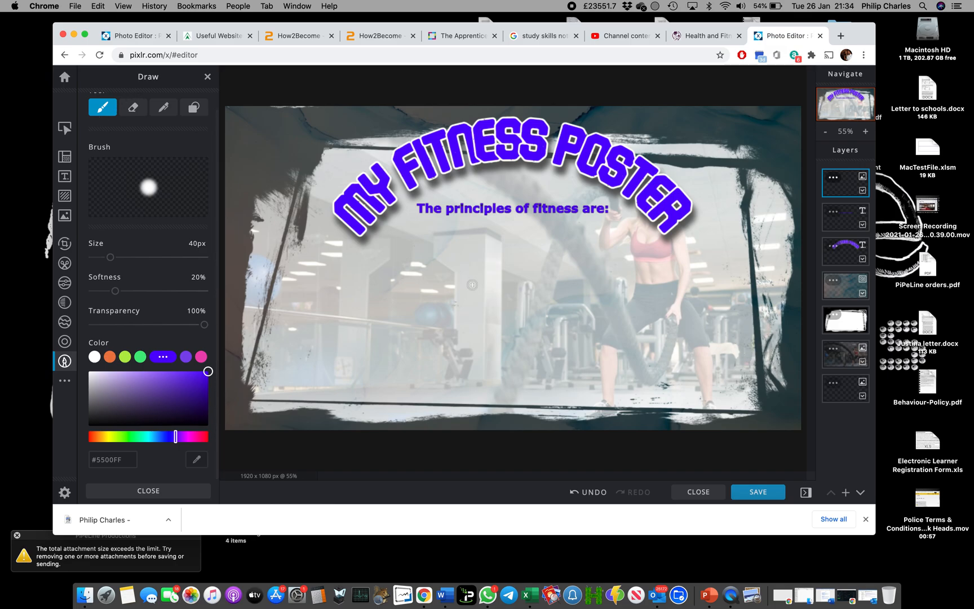
pyautogui.moveTo(461, 281)
pyautogui.mouseDown()
pyautogui.moveTo(426, 267)
pyautogui.moveTo(325, 330)
pyautogui.moveTo(480, 320)
pyautogui.moveTo(483, 339)
pyautogui.moveTo(452, 351)
pyautogui.moveTo(452, 303)
pyautogui.moveTo(485, 292)
pyautogui.moveTo(515, 306)
pyautogui.moveTo(532, 285)
pyautogui.moveTo(498, 269)
pyautogui.moveTo(438, 299)
pyautogui.moveTo(367, 310)
pyautogui.mouseUp()
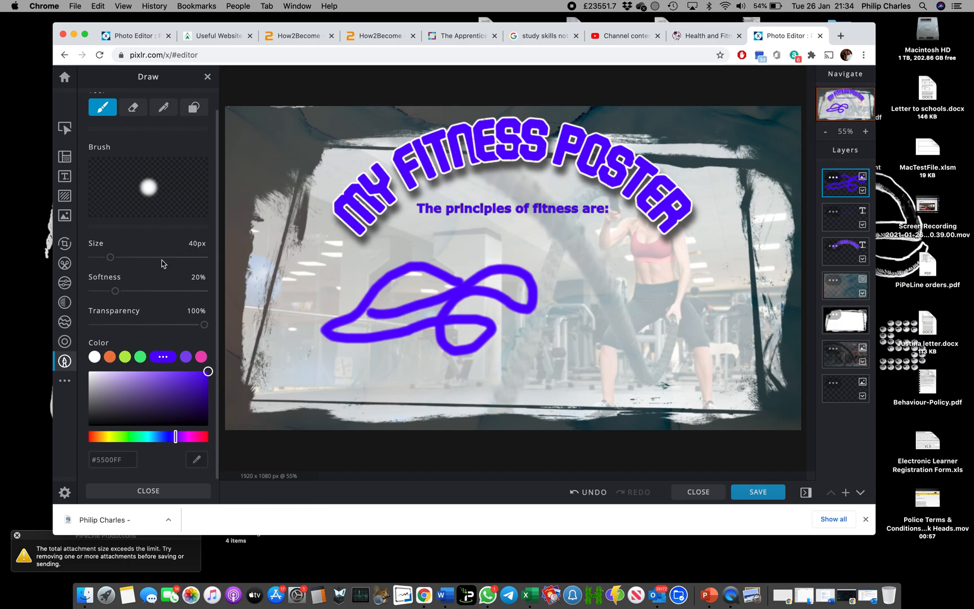
# Paint soft purple patches with a 350px brush, 66% softness and partial transparency
pyautogui.click(116, 258)
pyautogui.moveTo(116, 258); pyautogui.dragTo(156, 258)
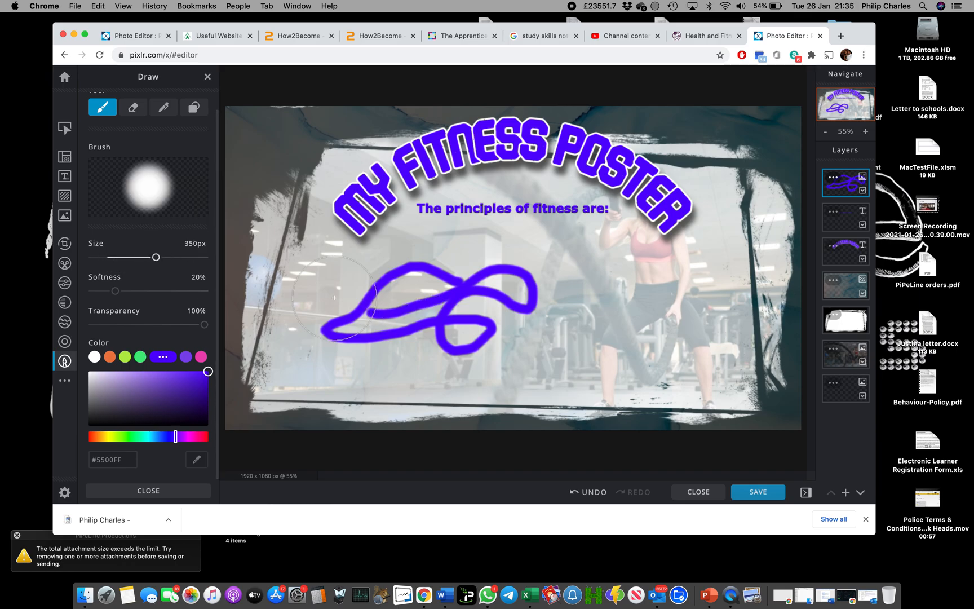
pyautogui.moveTo(338, 291)
pyautogui.mouseDown()
pyautogui.moveTo(333, 320)
pyautogui.moveTo(437, 316)
pyautogui.moveTo(474, 327)
pyautogui.mouseUp()
pyautogui.moveTo(116, 292); pyautogui.dragTo(167, 291)
pyautogui.moveTo(554, 302)
pyautogui.mouseDown()
pyautogui.moveTo(539, 316)
pyautogui.moveTo(560, 310)
pyautogui.moveTo(588, 328)
pyautogui.moveTo(573, 313)
pyautogui.moveTo(594, 308)
pyautogui.moveTo(580, 294)
pyautogui.mouseUp()
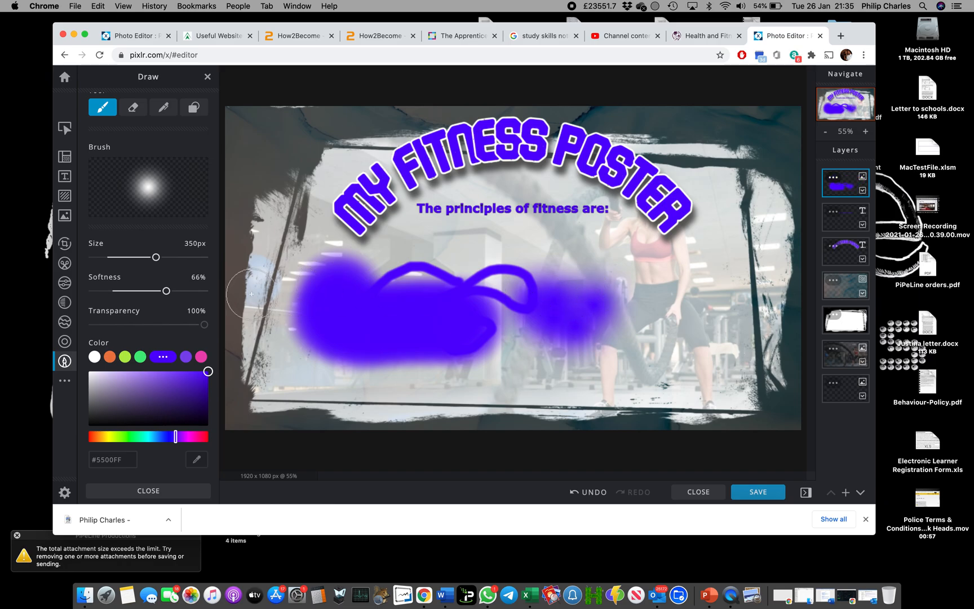
pyautogui.moveTo(204, 325); pyautogui.dragTo(159, 325)
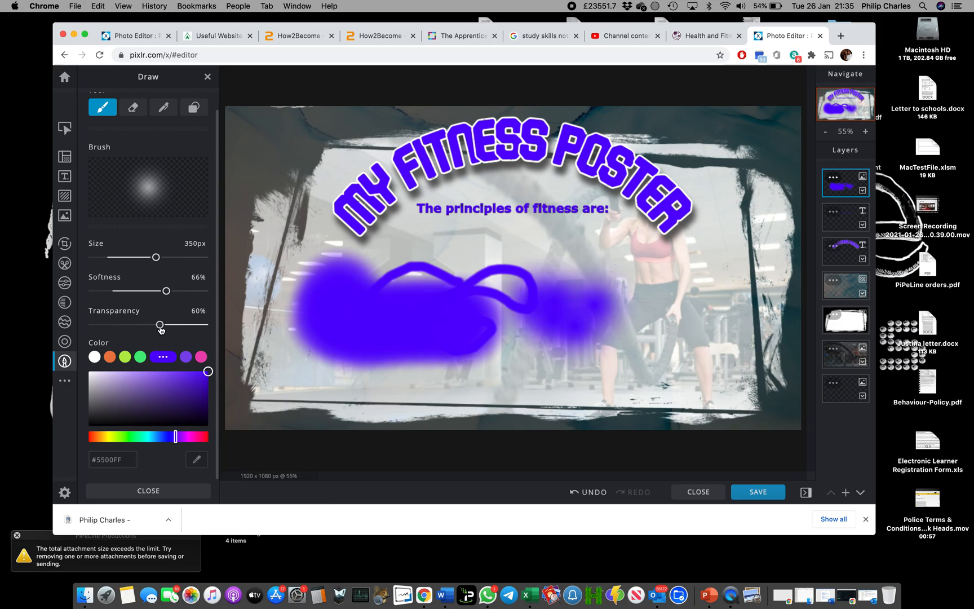
pyautogui.moveTo(504, 301)
pyautogui.mouseDown()
pyautogui.moveTo(475, 261)
pyautogui.moveTo(557, 257)
pyautogui.moveTo(685, 336)
pyautogui.mouseUp()
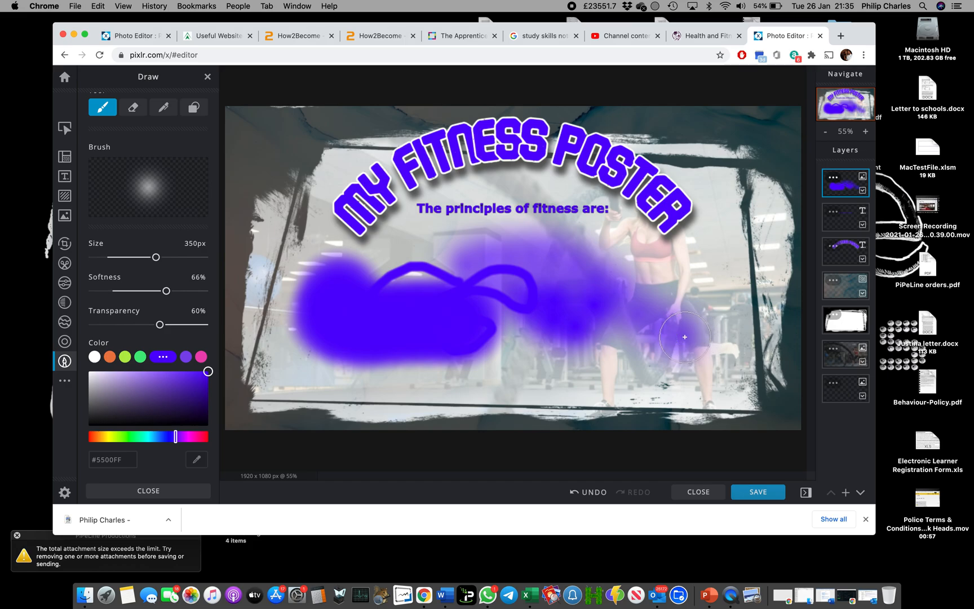
pyautogui.moveTo(685, 336); pyautogui.dragTo(672, 343)
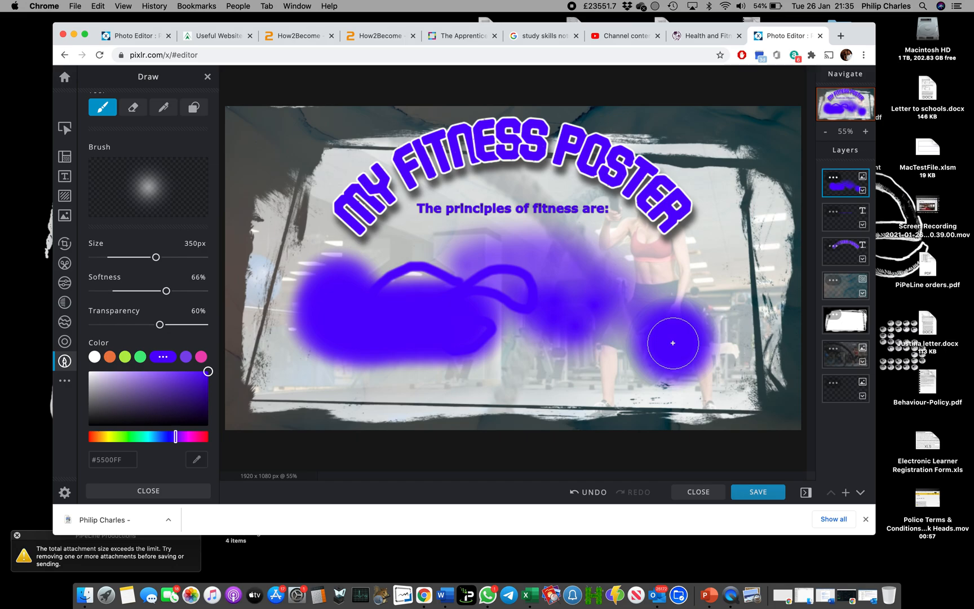
# Erase purple paint across the lower-left and middle with a 160px eraser
pyautogui.click(134, 111)
pyautogui.moveTo(110, 275); pyautogui.dragTo(143, 275)
pyautogui.moveTo(357, 315)
pyautogui.mouseDown()
pyautogui.moveTo(326, 357)
pyautogui.moveTo(375, 327)
pyautogui.moveTo(391, 284)
pyautogui.moveTo(454, 284)
pyautogui.moveTo(409, 268)
pyautogui.mouseUp()
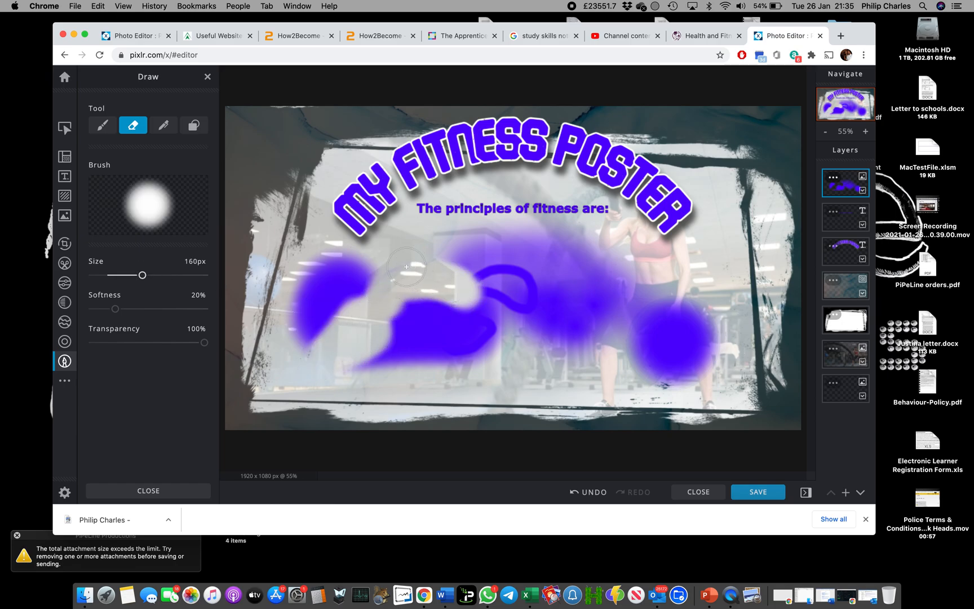
# Draw purple pen lines at sizes 2, 7 and 10 across the purple paint
pyautogui.click(170, 131)
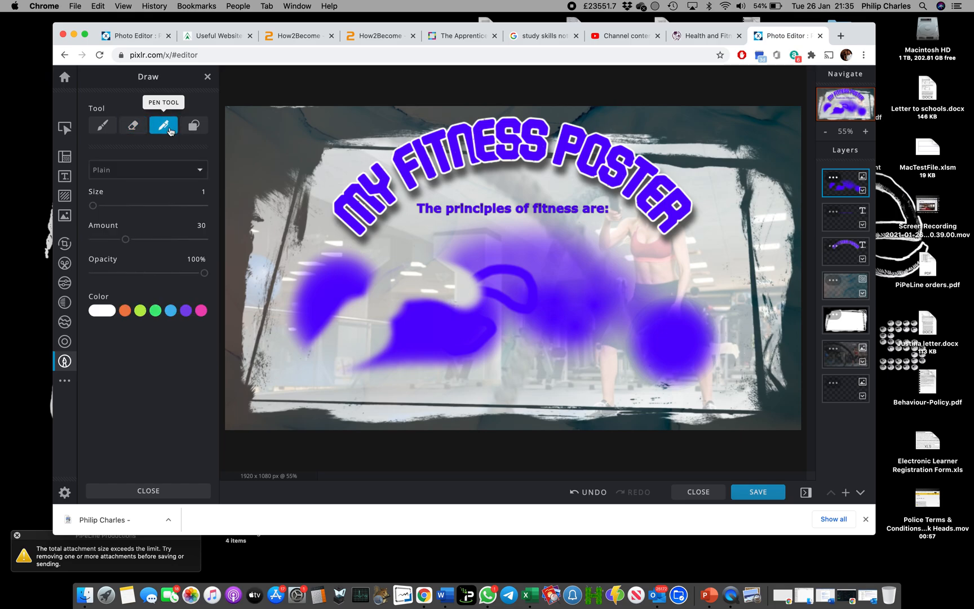
pyautogui.moveTo(97, 206); pyautogui.dragTo(116, 205)
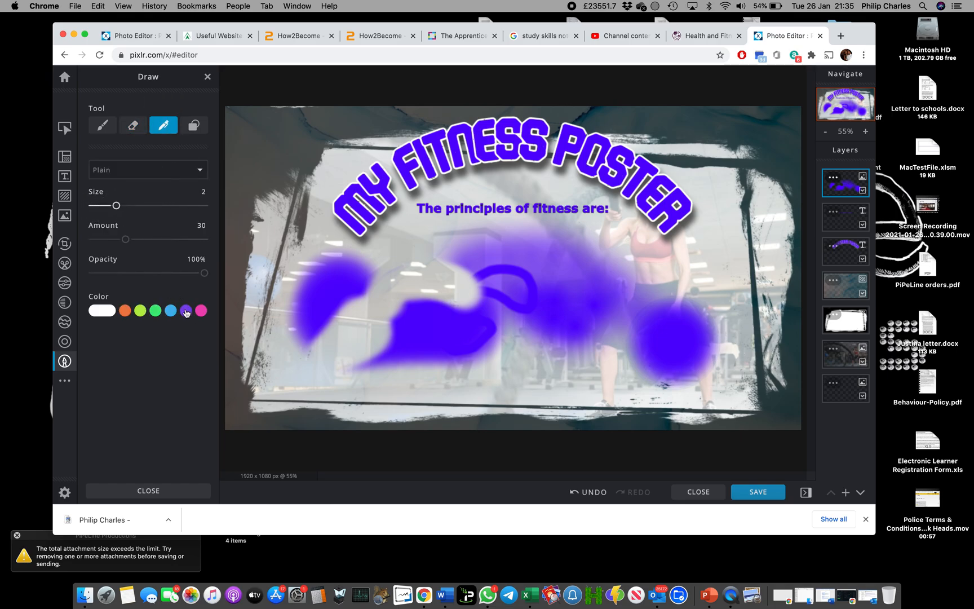
pyautogui.click(186, 312)
pyautogui.moveTo(383, 319)
pyautogui.mouseDown()
pyautogui.moveTo(333, 322)
pyautogui.moveTo(429, 312)
pyautogui.moveTo(390, 261)
pyautogui.moveTo(376, 334)
pyautogui.moveTo(355, 346)
pyautogui.mouseUp()
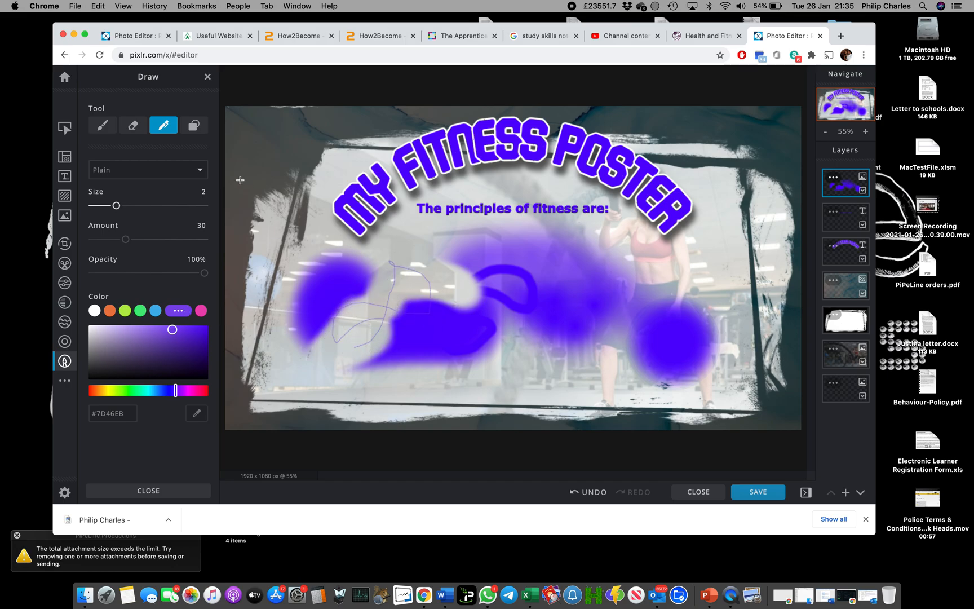
pyautogui.moveTo(116, 206); pyautogui.dragTo(176, 207)
pyautogui.moveTo(425, 274)
pyautogui.mouseDown()
pyautogui.moveTo(542, 361)
pyautogui.moveTo(455, 384)
pyautogui.mouseUp()
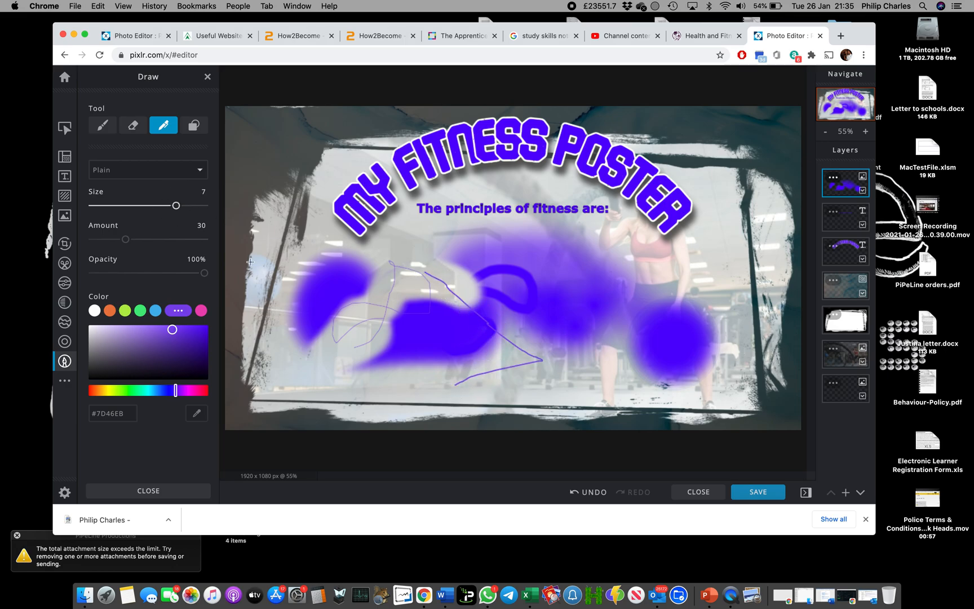
pyautogui.moveTo(174, 209); pyautogui.dragTo(205, 208)
pyautogui.moveTo(438, 256)
pyautogui.mouseDown()
pyautogui.moveTo(395, 258)
pyautogui.moveTo(349, 294)
pyautogui.moveTo(404, 333)
pyautogui.moveTo(415, 360)
pyautogui.moveTo(320, 364)
pyautogui.mouseUp()
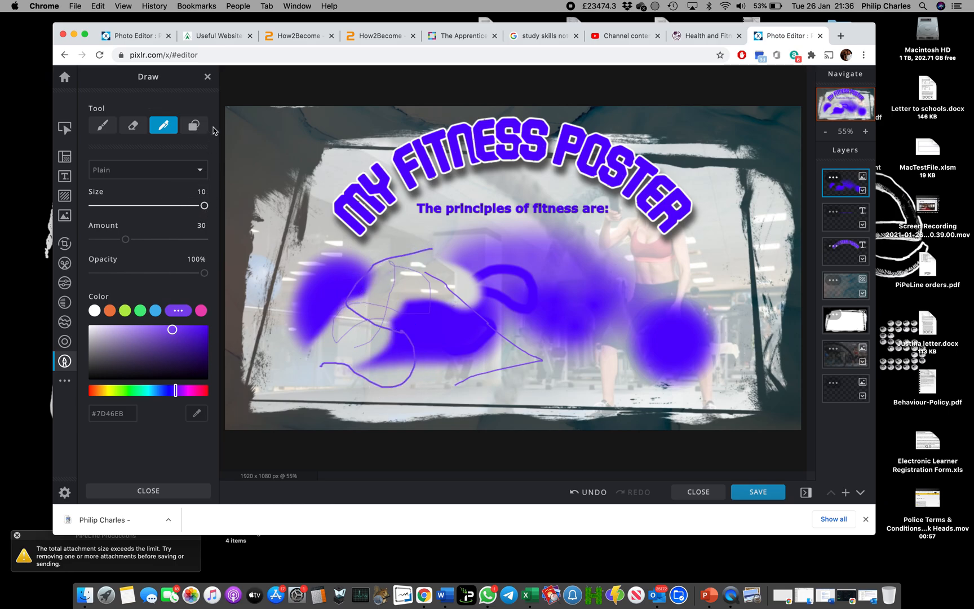
pyautogui.click(195, 126)
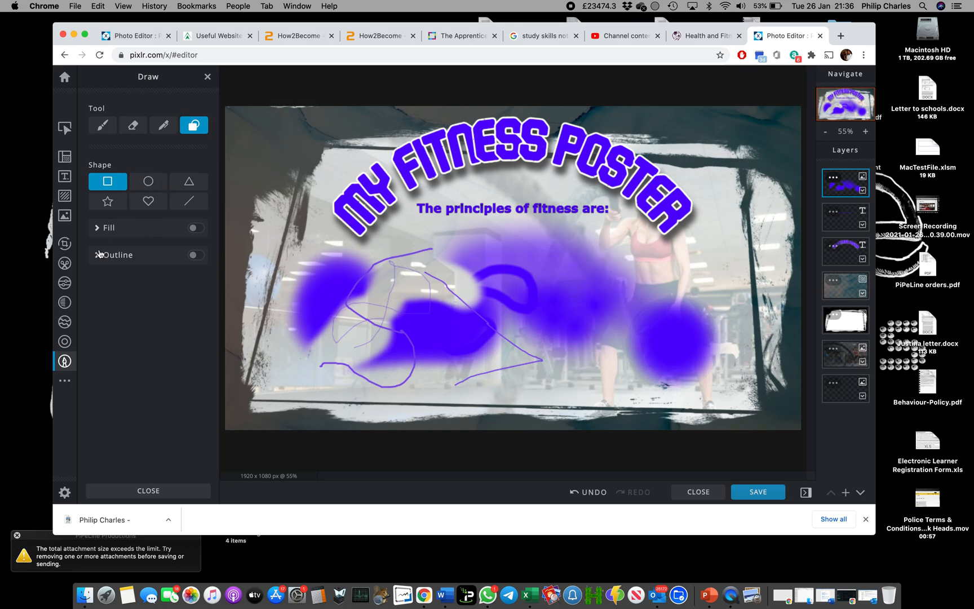
# Draw a red #FF0000 filled heart shape below the subtitle
pyautogui.click(194, 228)
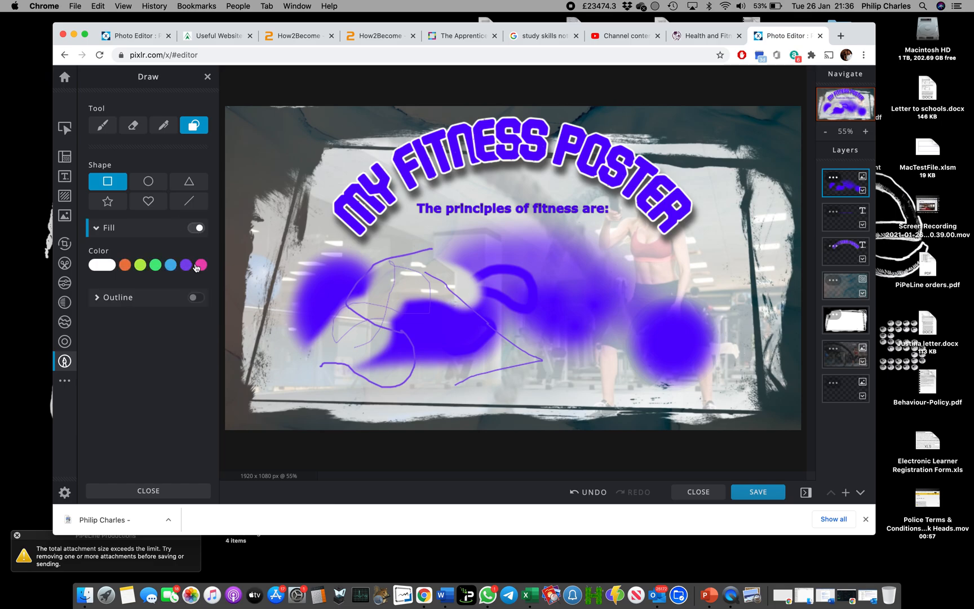
pyautogui.click(199, 267)
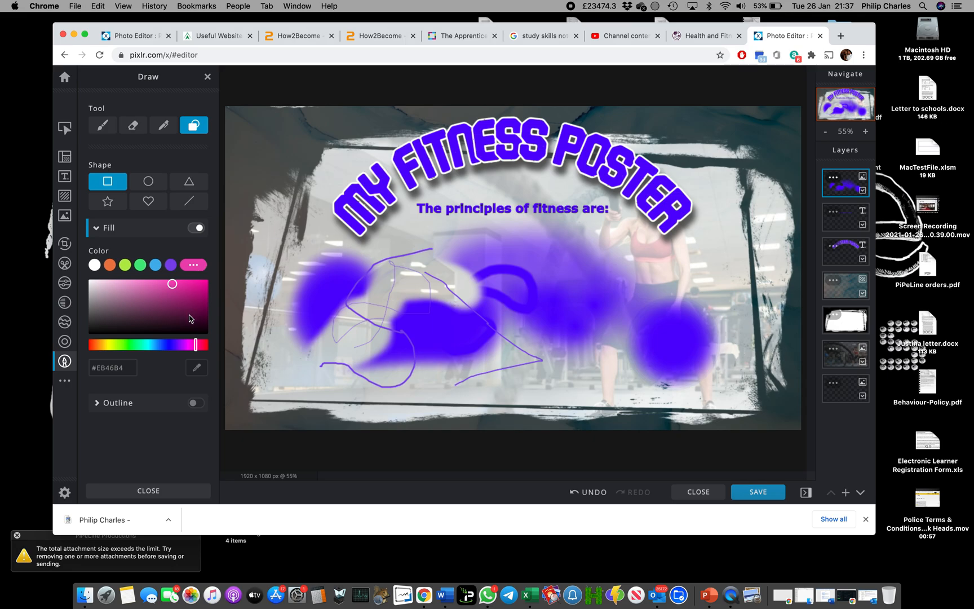
pyautogui.click(211, 345)
pyautogui.moveTo(193, 297); pyautogui.dragTo(212, 276)
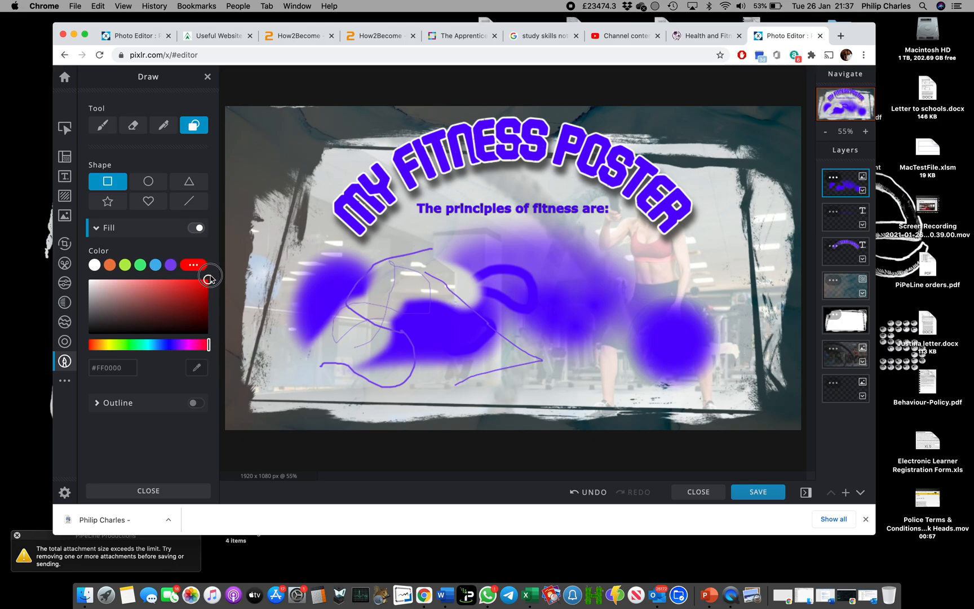
pyautogui.click(148, 201)
pyautogui.moveTo(434, 247); pyautogui.dragTo(471, 284)
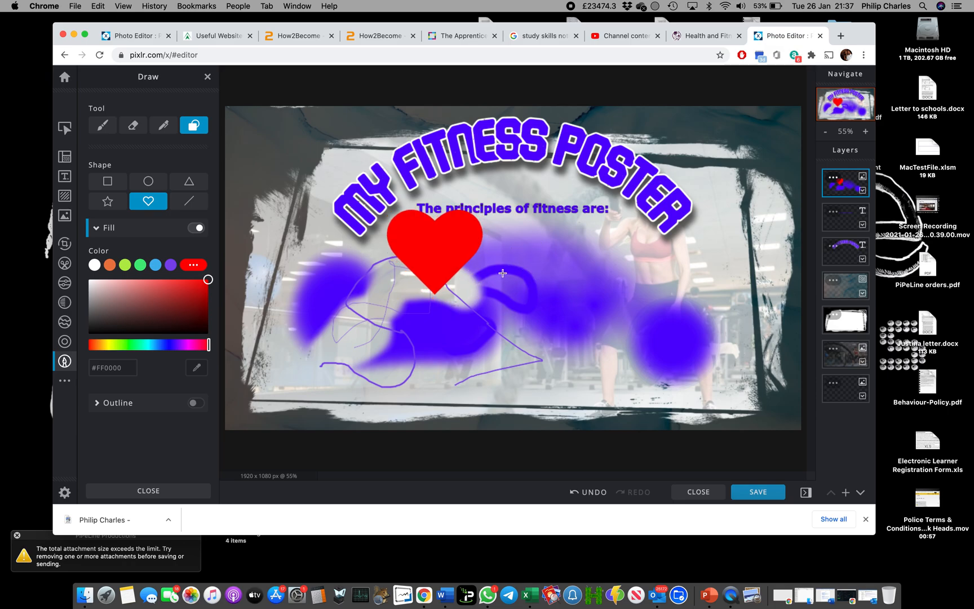
# Undo the heart, the three purple lines and the erasing, then toggle the paint layer's visibility
pyautogui.click(591, 492)
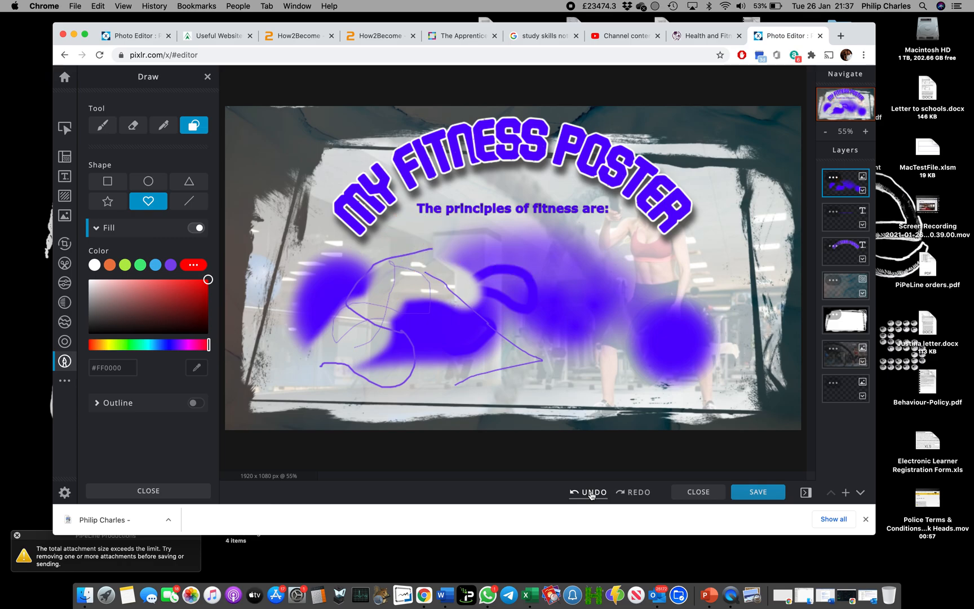
pyautogui.click(591, 493)
pyautogui.click(590, 492)
pyautogui.click(590, 492)
pyautogui.click(590, 492)
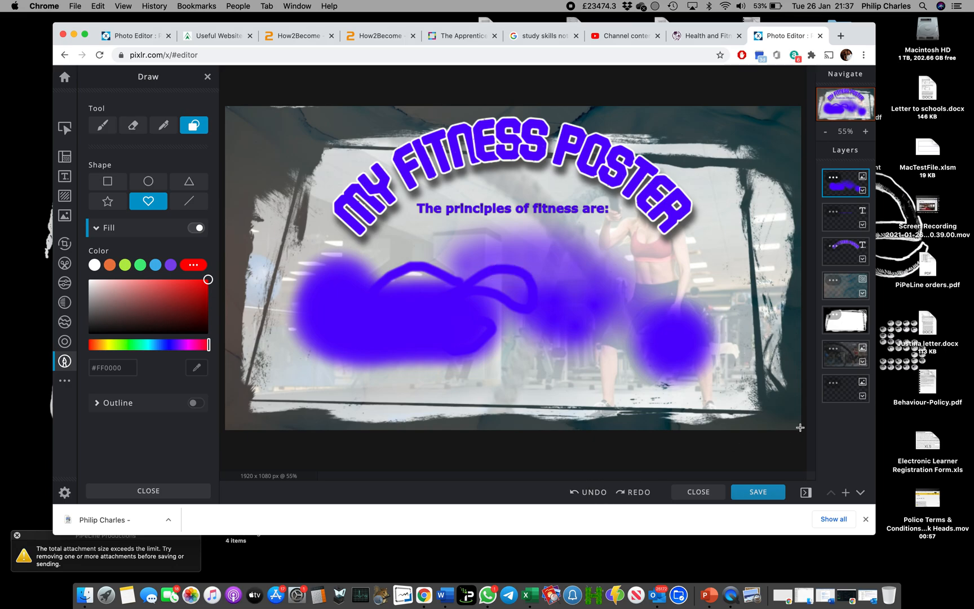
pyautogui.click(863, 191)
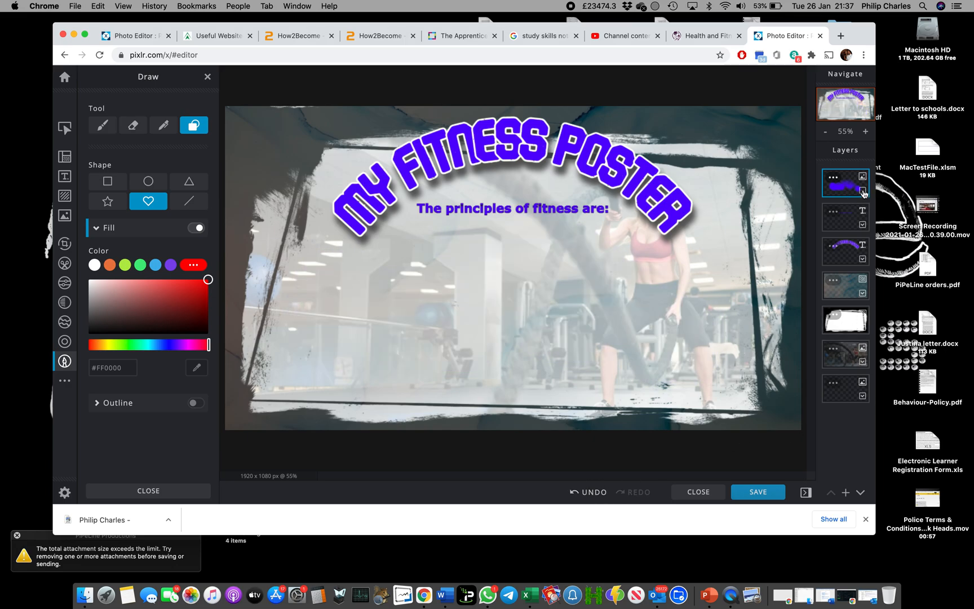
pyautogui.click(863, 191)
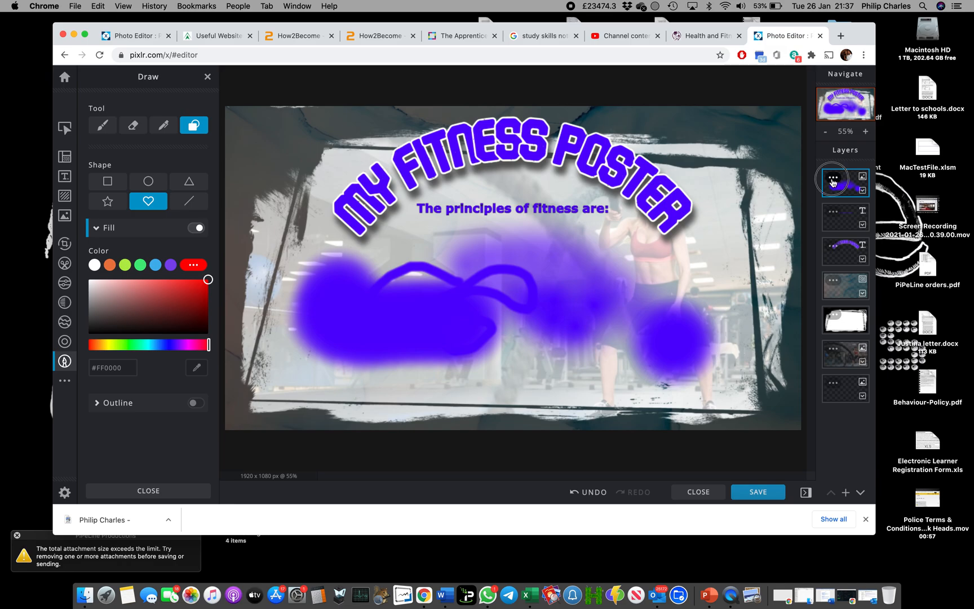
# Remove the purple paint layer via its layer settings and add a new empty layer
pyautogui.click(833, 179)
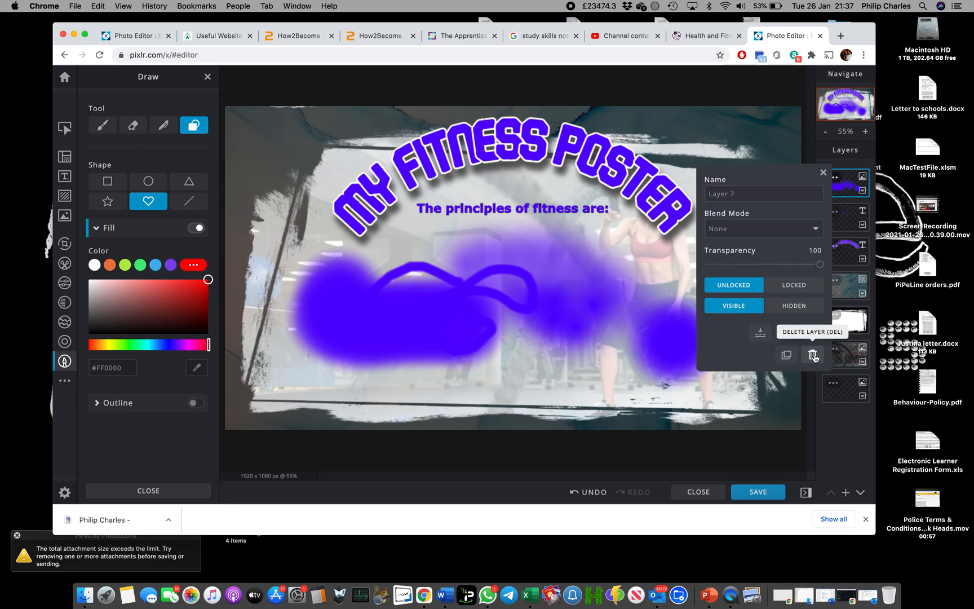
pyautogui.click(813, 355)
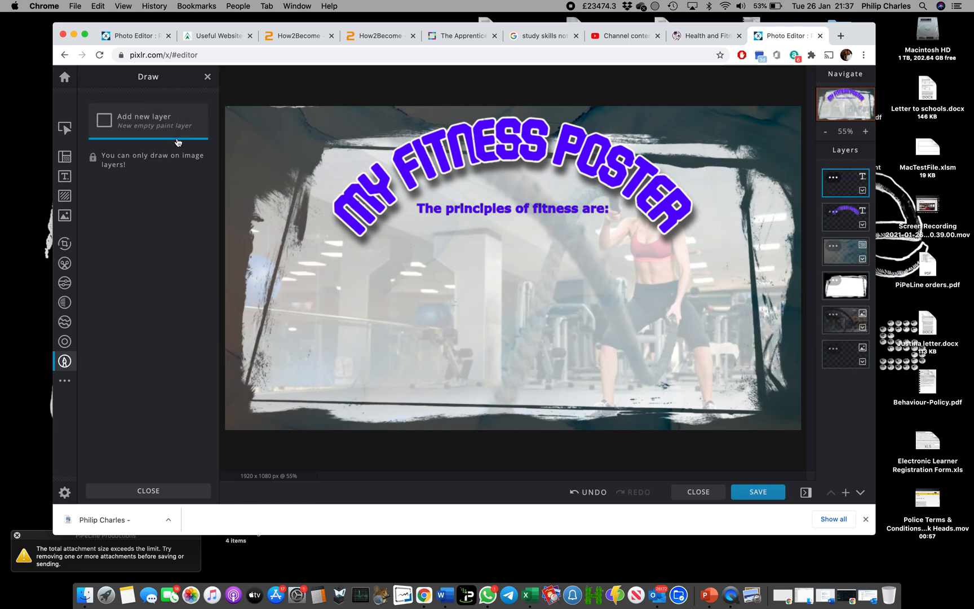
pyautogui.click(149, 120)
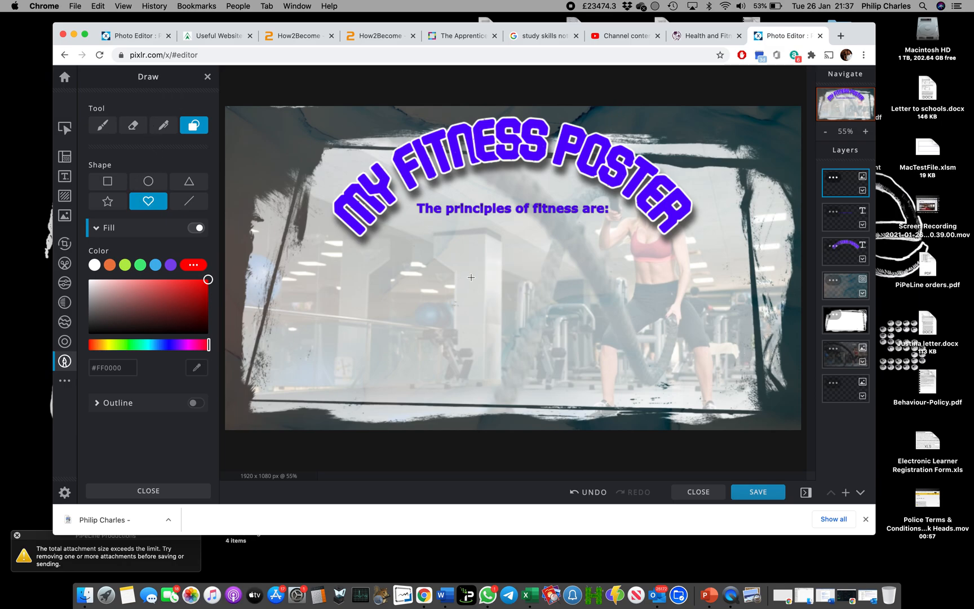
# Draw a red heart over the title, undo it, and enable the shape Outline
pyautogui.moveTo(456, 257); pyautogui.dragTo(524, 309)
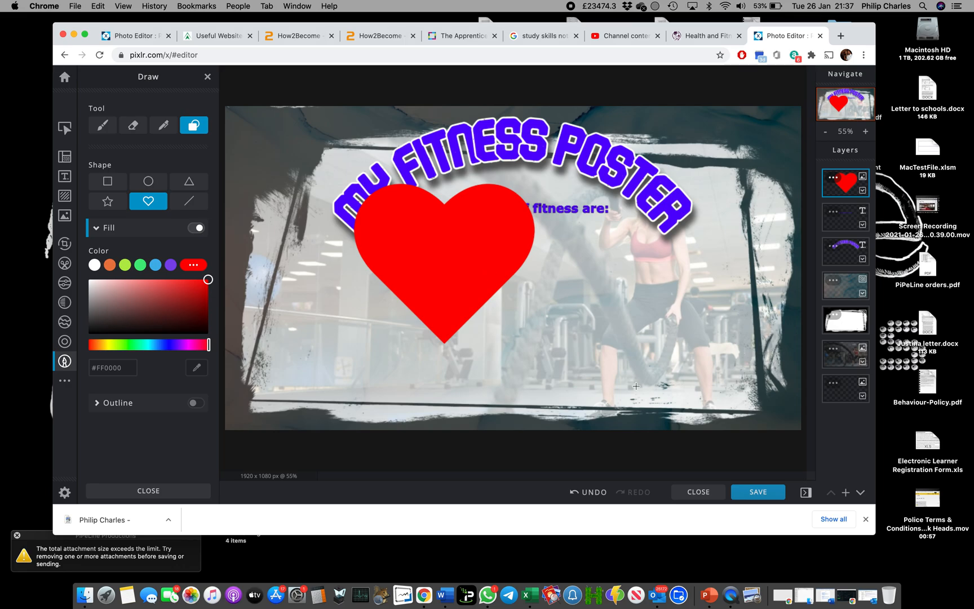
pyautogui.click(586, 493)
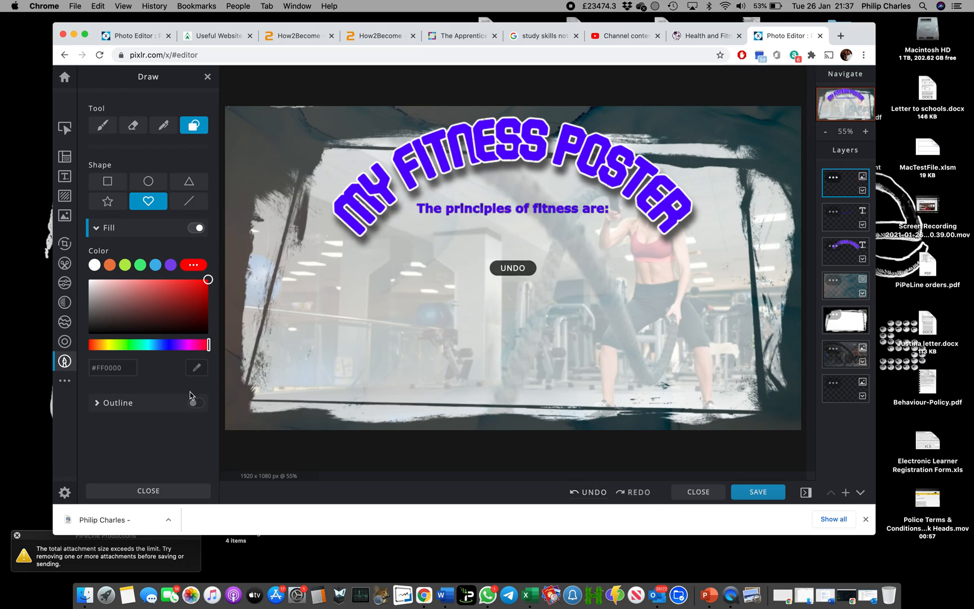
pyautogui.click(196, 404)
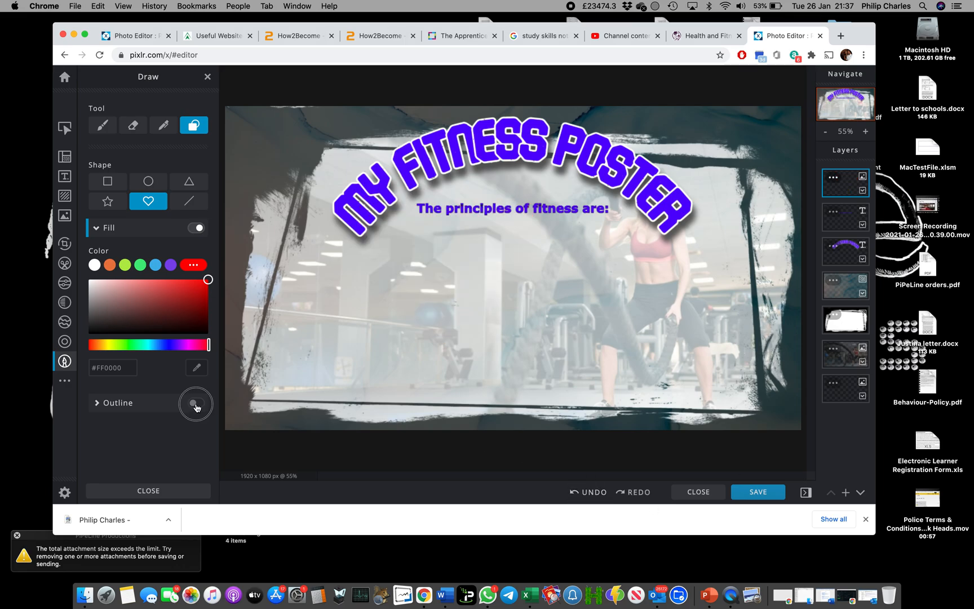
# Set the outline colour to black #000000 and draw a red heart at the poster's centre
pyautogui.scroll(-1, 165, 415)
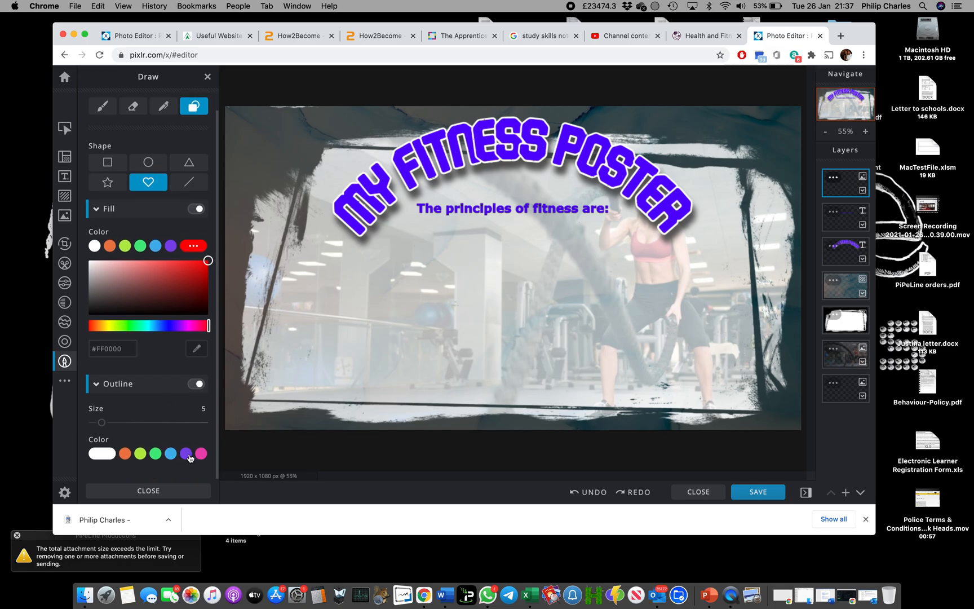
pyautogui.click(201, 458)
pyautogui.moveTo(151, 400); pyautogui.dragTo(123, 406)
pyautogui.click(93, 420)
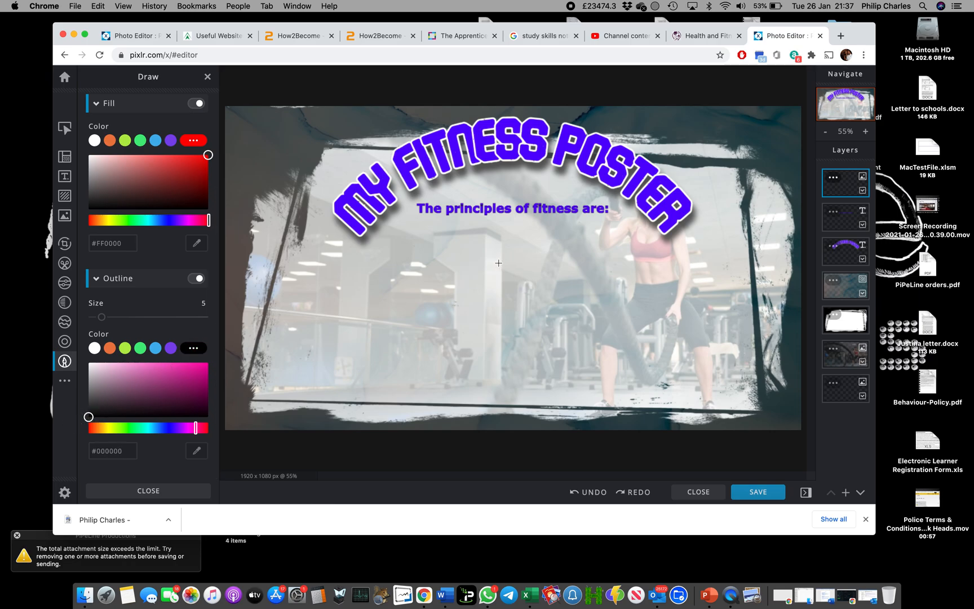
pyautogui.moveTo(466, 257); pyautogui.dragTo(536, 310)
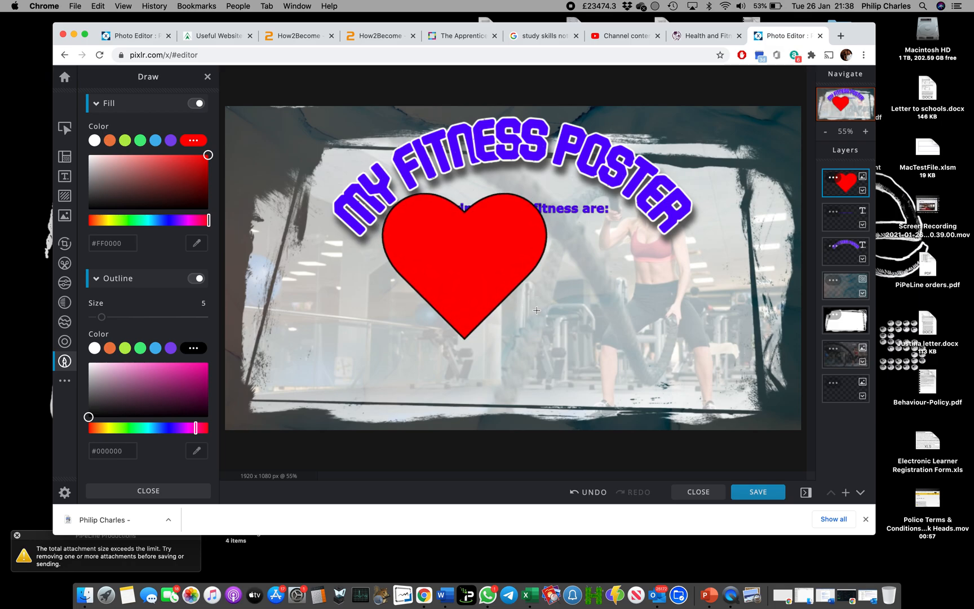
pyautogui.scroll(5, 200, 207)
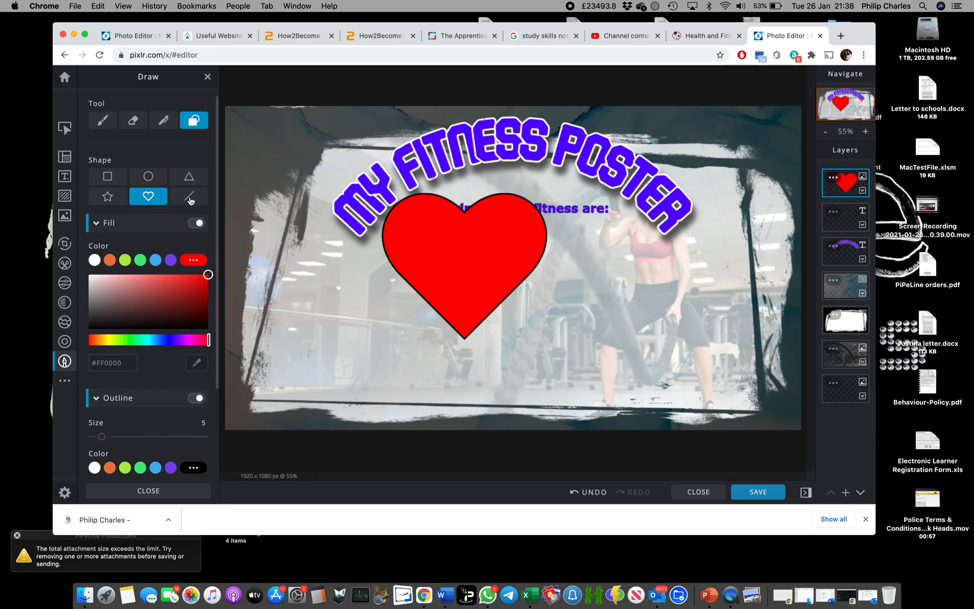
# Move the heart further down the poster, dismissing the advert banner
pyautogui.click(65, 127)
pyautogui.moveTo(445, 265); pyautogui.dragTo(493, 310)
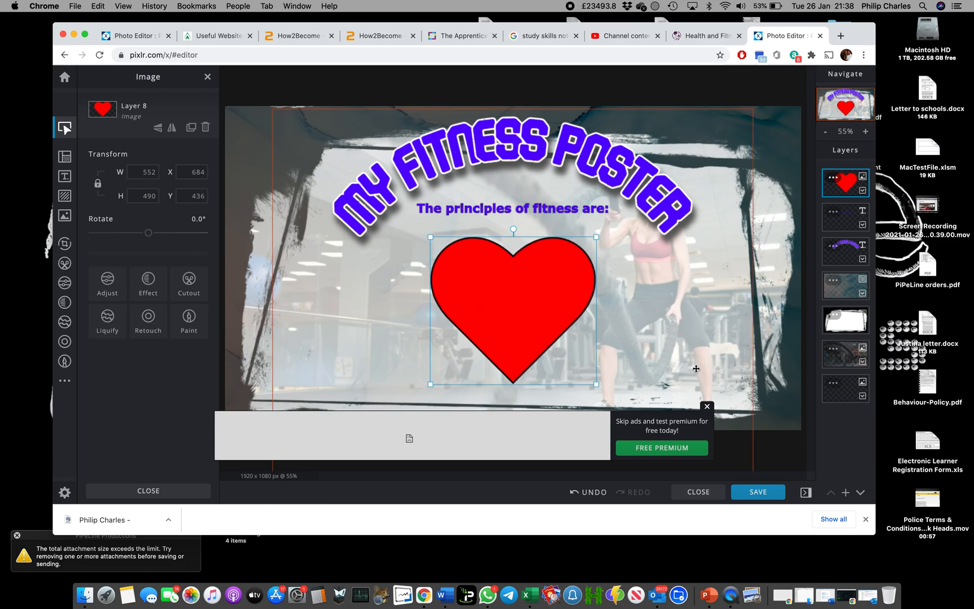
pyautogui.click(707, 407)
pyautogui.moveTo(523, 309); pyautogui.dragTo(523, 339)
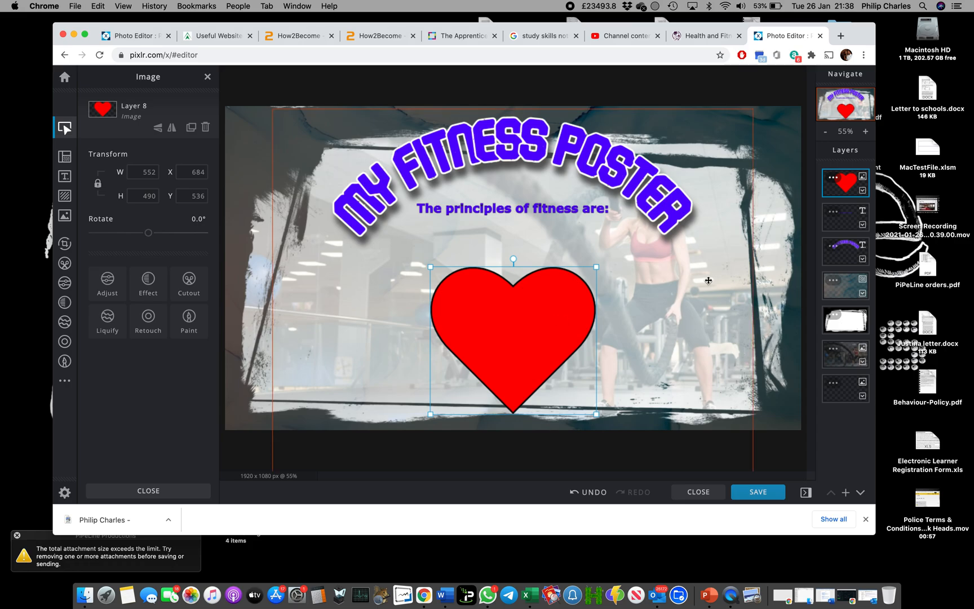
# Fade the heart layer's transparency in its settings and open the Effect filter gallery
pyautogui.click(832, 178)
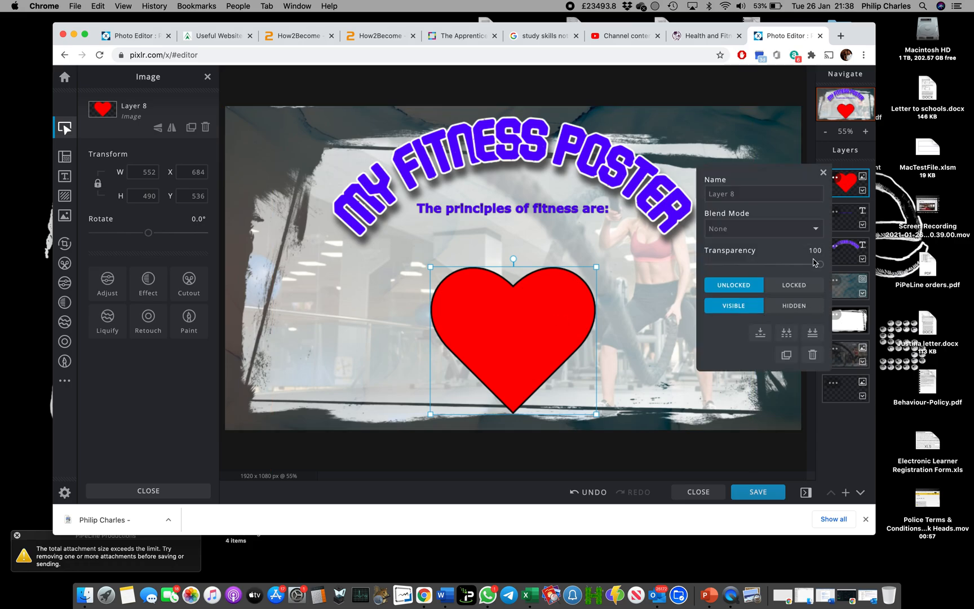
pyautogui.moveTo(816, 264); pyautogui.dragTo(727, 272)
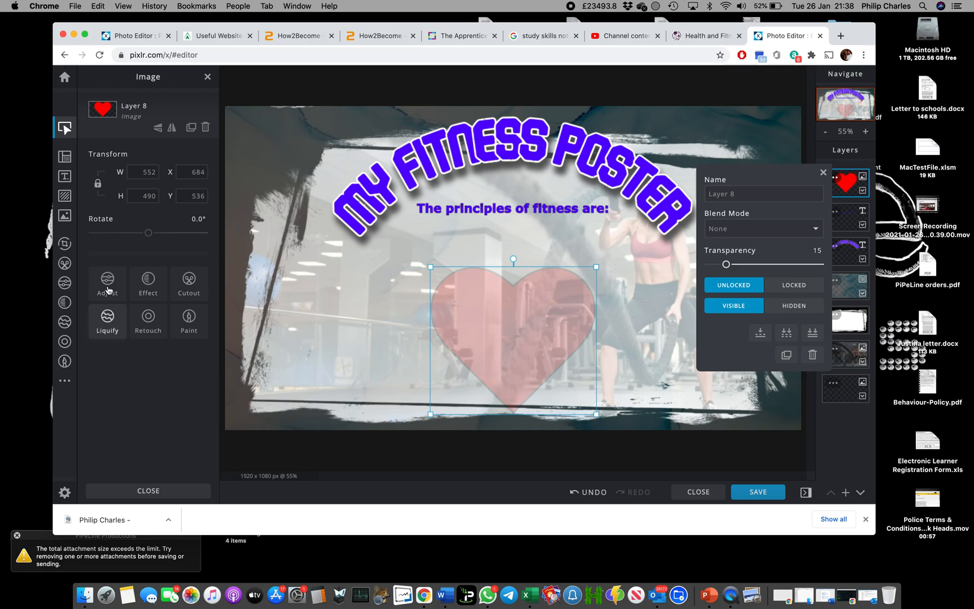
pyautogui.click(148, 282)
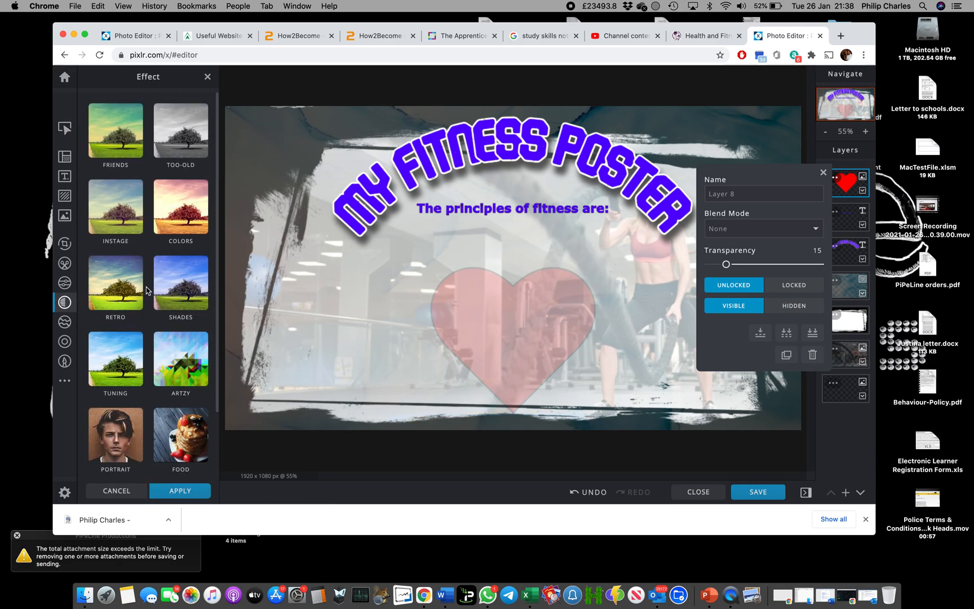
# Browse the Shades and Artzy effect categories and close the layer properties popup
pyautogui.click(173, 288)
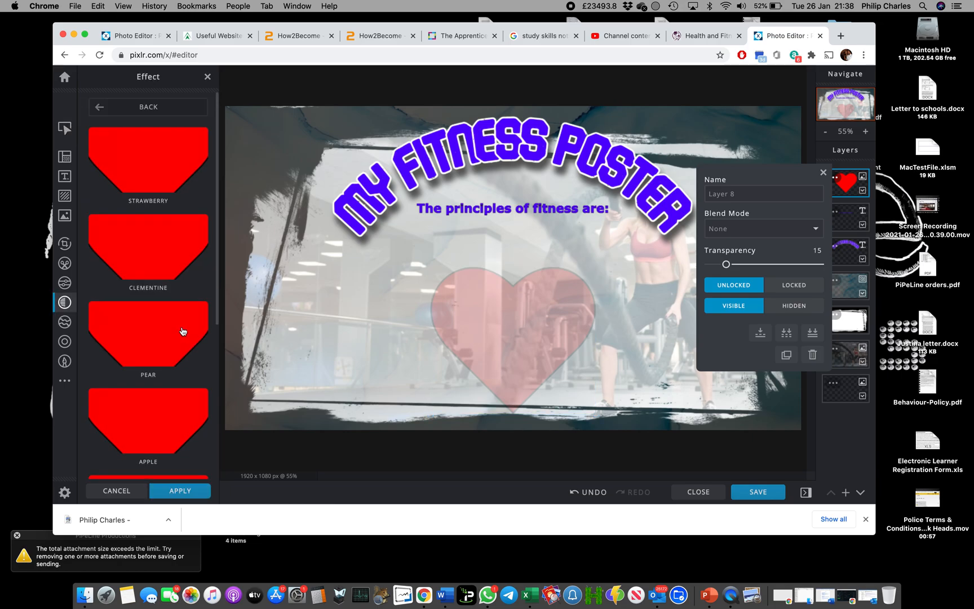
pyautogui.click(101, 108)
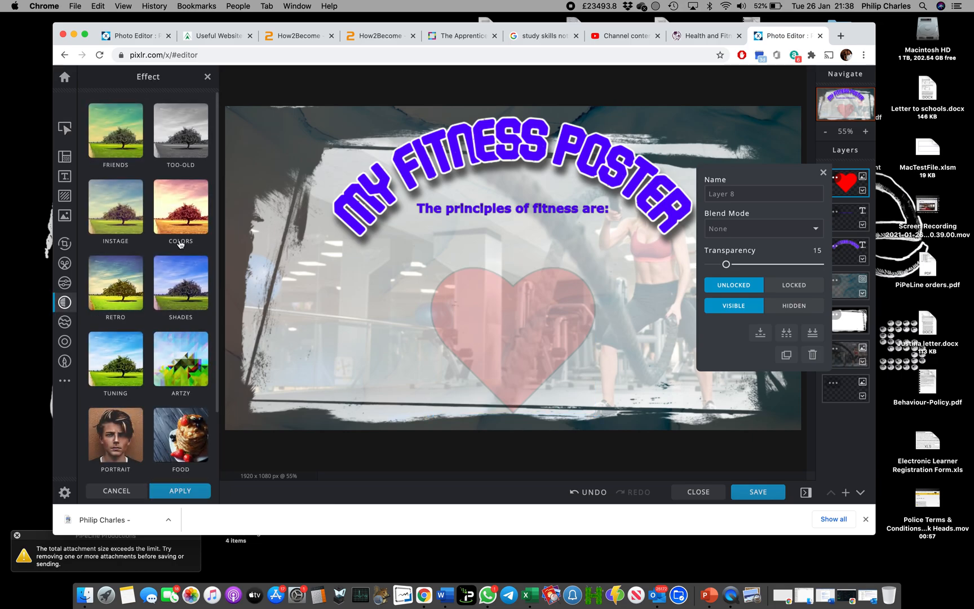
pyautogui.click(186, 359)
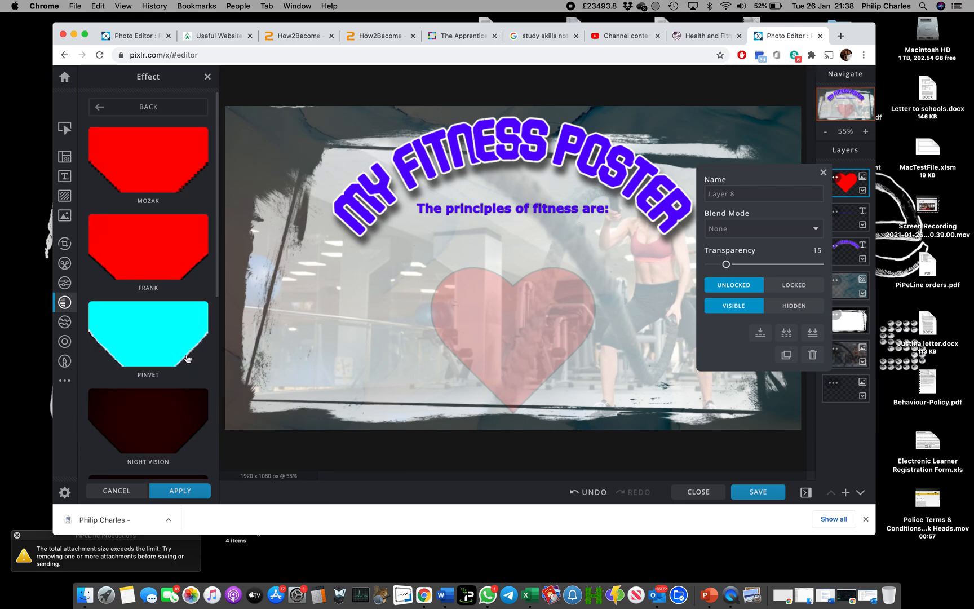
pyautogui.click(824, 172)
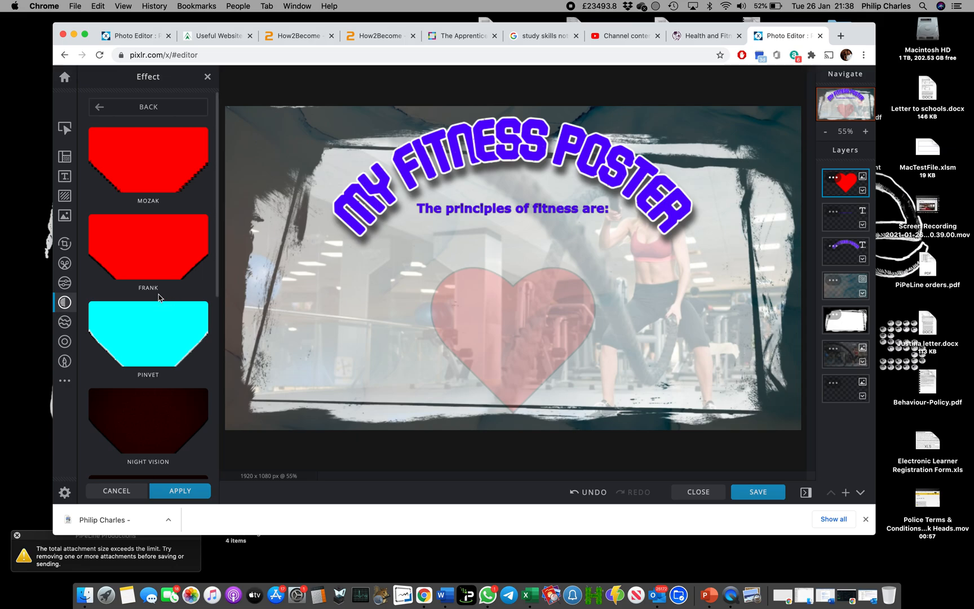
# Preview the Frank, Pinvet, Night Vision and Mozak effects on the heart, then remove Mozak
pyautogui.click(155, 263)
pyautogui.click(157, 373)
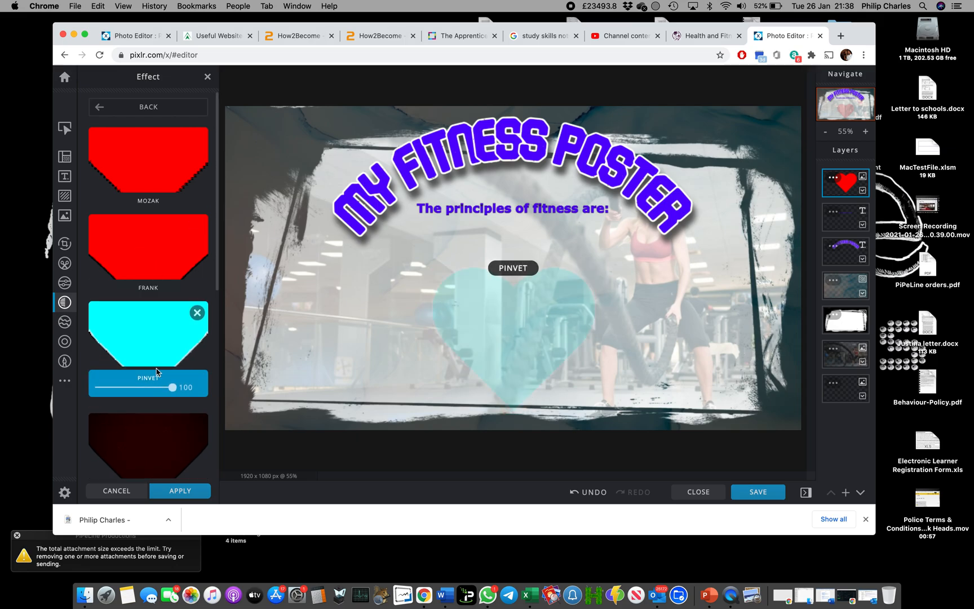
pyautogui.click(146, 434)
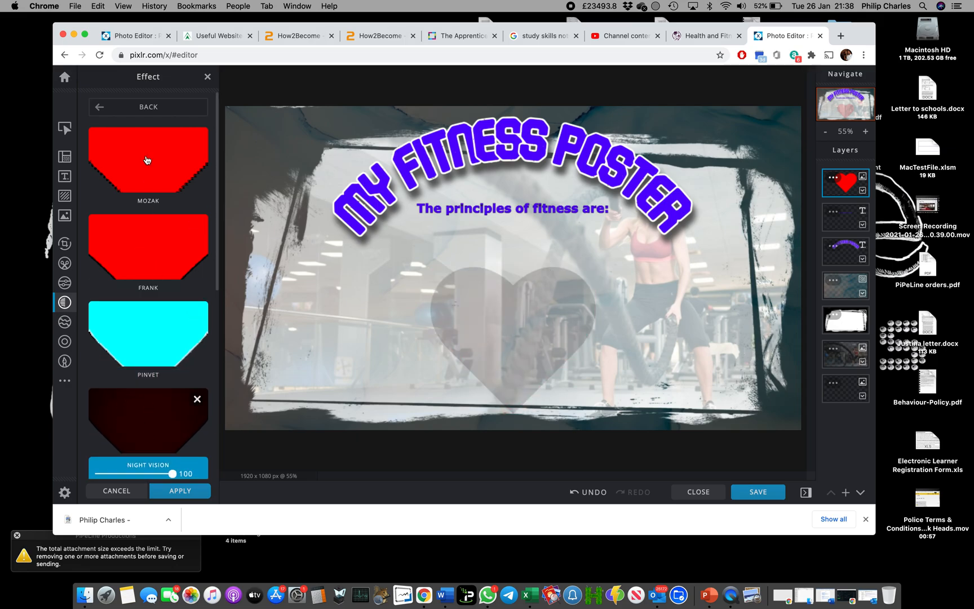
pyautogui.click(146, 160)
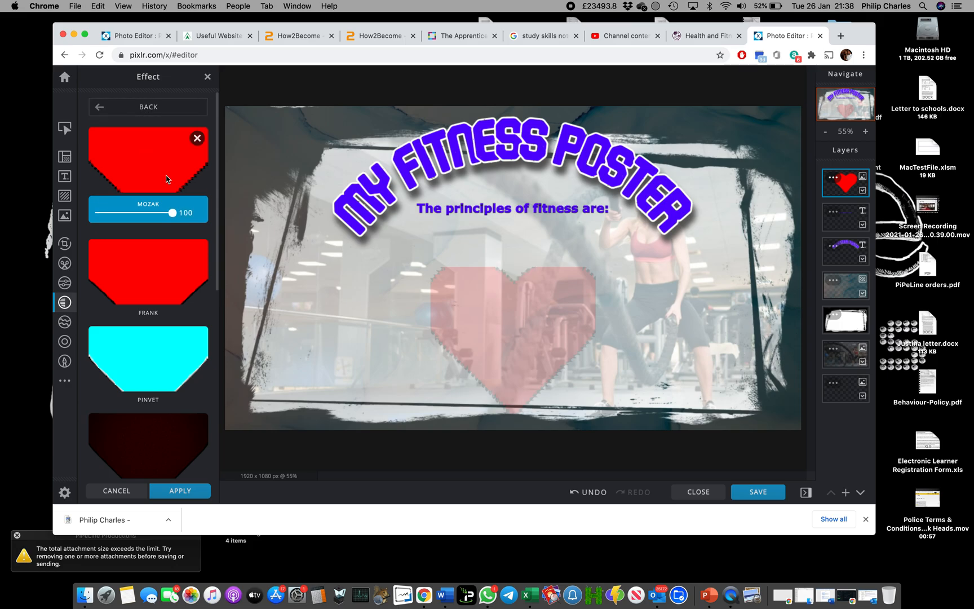
pyautogui.click(197, 139)
# Close the effects gallery without applying any filter
pyautogui.click(98, 110)
pyautogui.scroll(-3, 151, 252)
pyautogui.scroll(3, 151, 252)
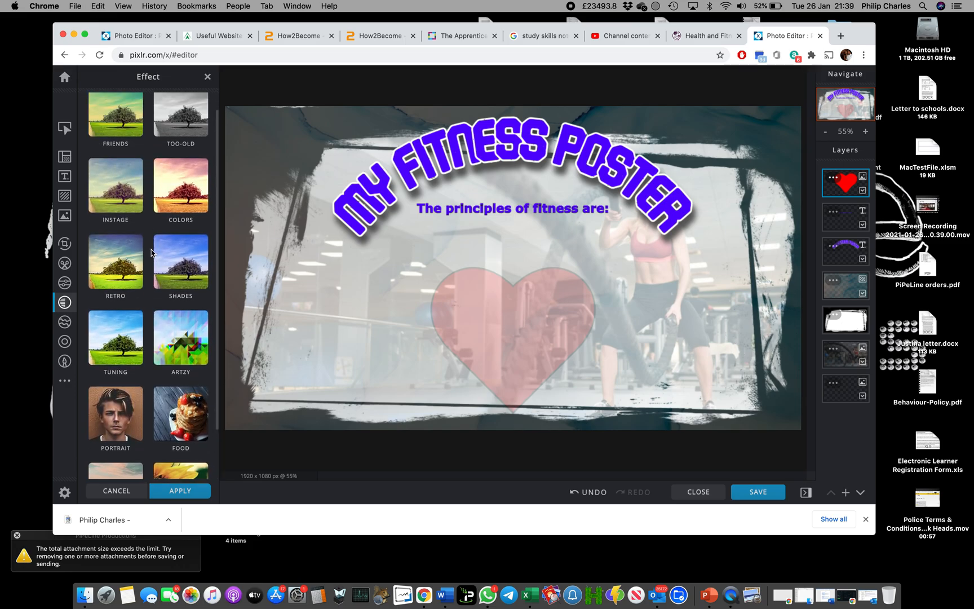
pyautogui.click(207, 77)
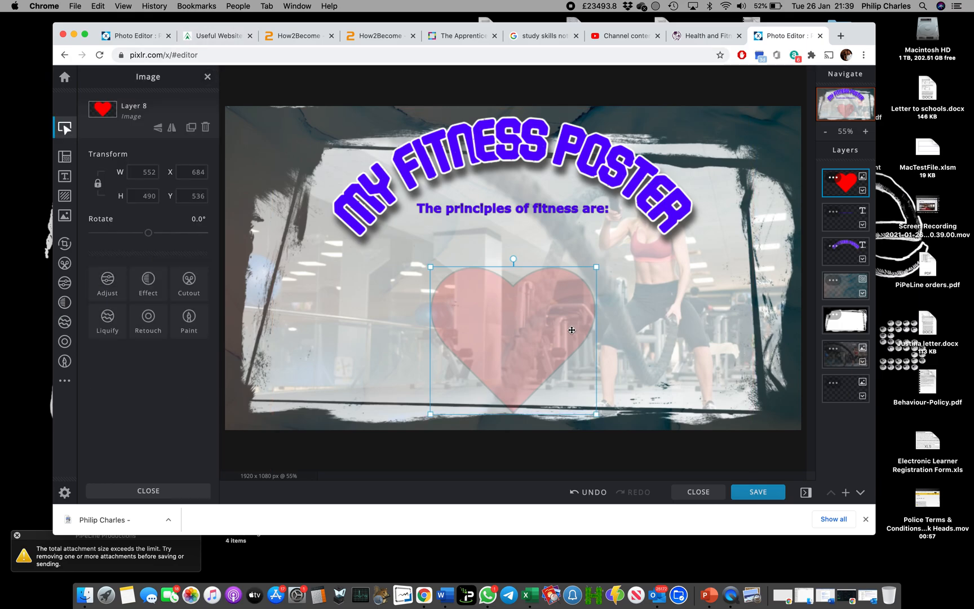
# Download the poster as a 100%-quality JPG named with the student's name and 'Fitness Poster', then return to the lesson tab
pyautogui.click(757, 493)
pyautogui.moveTo(499, 237); pyautogui.dragTo(445, 239)
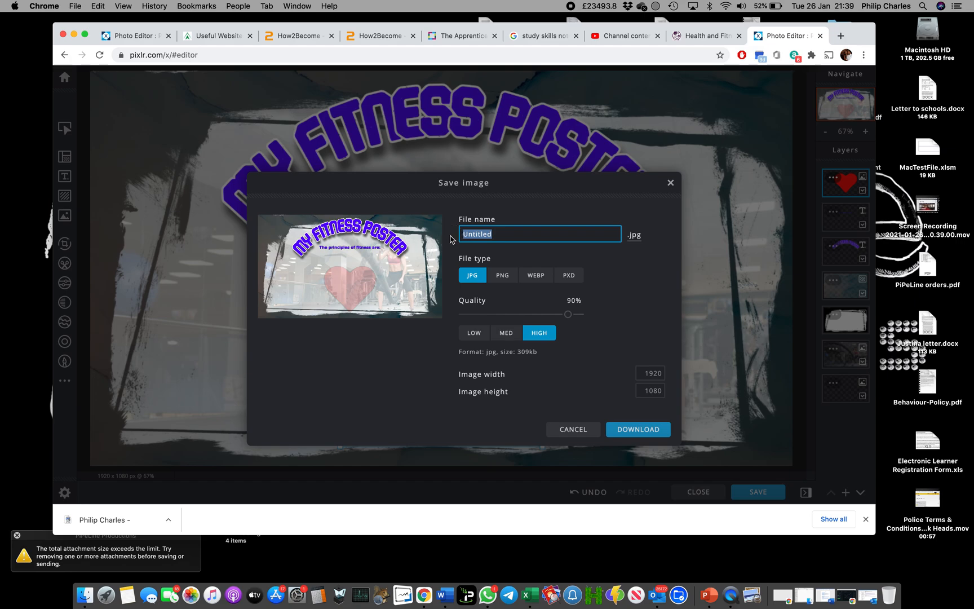
pyautogui.write('Philip Charles - Fitness Poster')
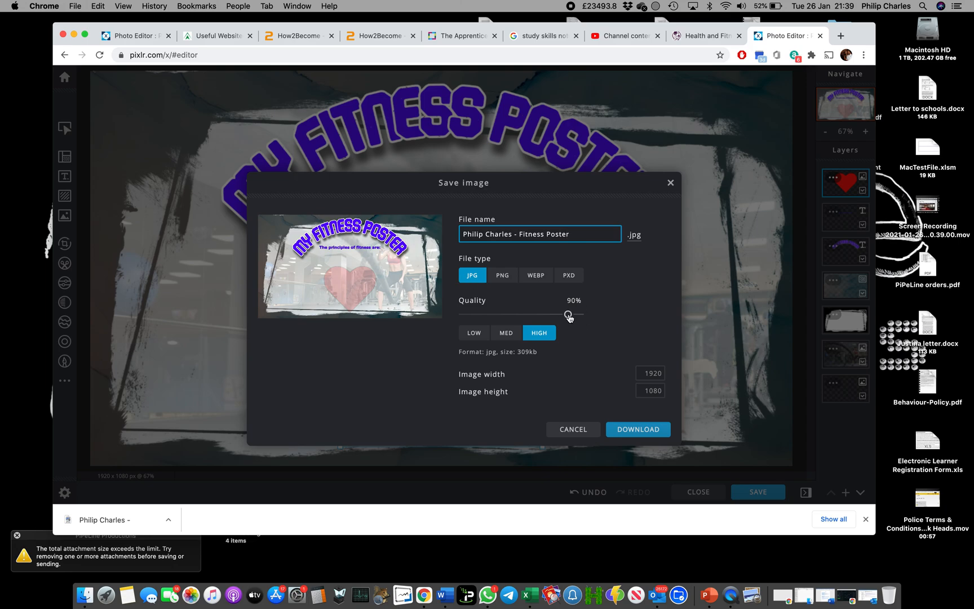
pyautogui.moveTo(568, 316); pyautogui.dragTo(593, 317)
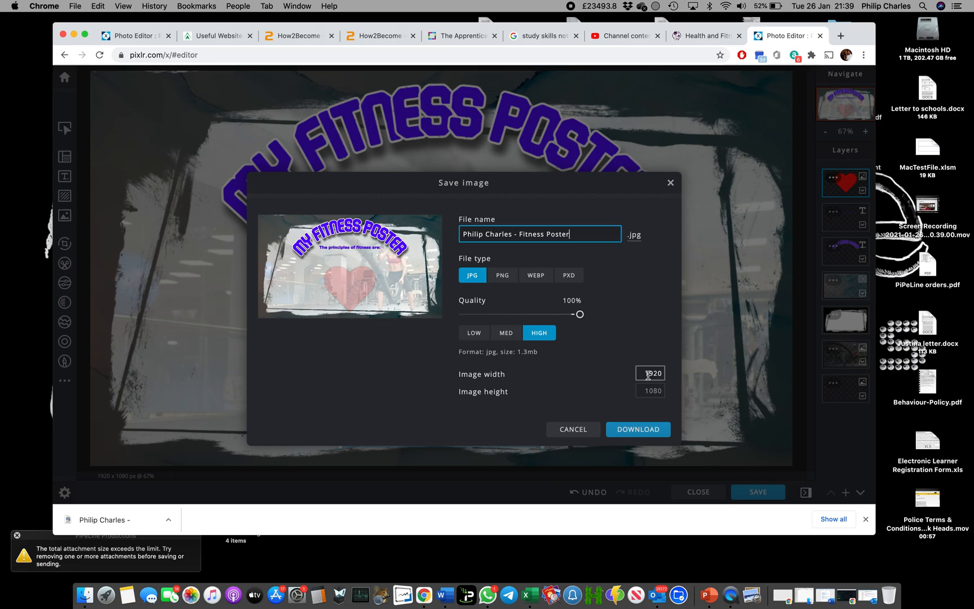
pyautogui.click(638, 430)
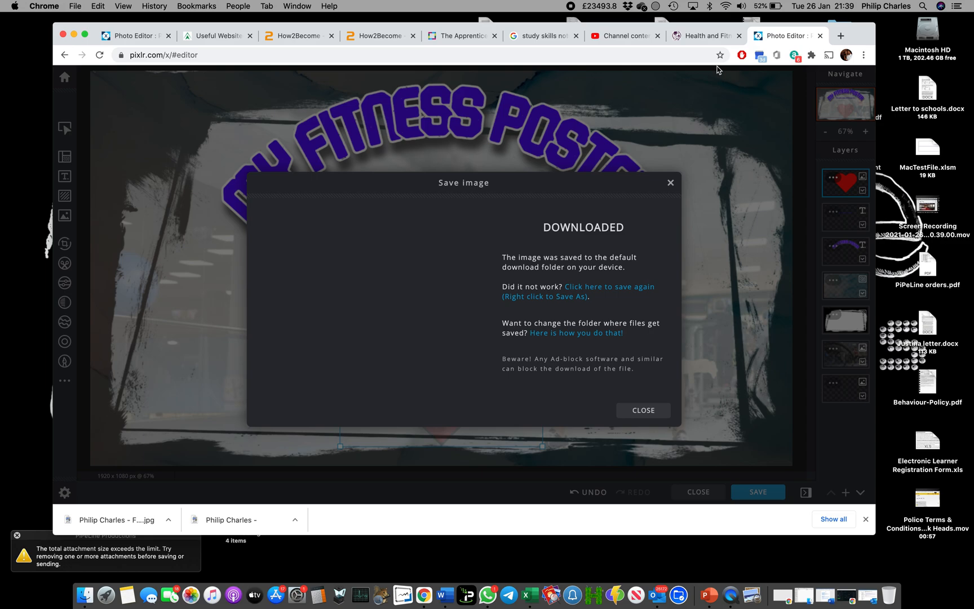
pyautogui.click(708, 38)
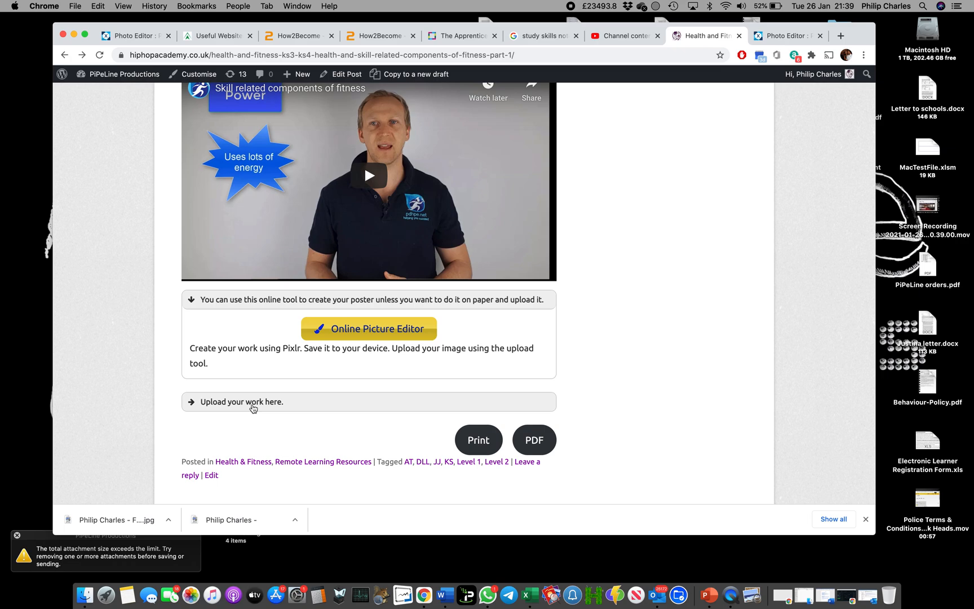
# Attach the Fitness Poster JPG from Downloads under 'Upload your work here' and submit it
pyautogui.click(253, 403)
pyautogui.scroll(-3, 400, 392)
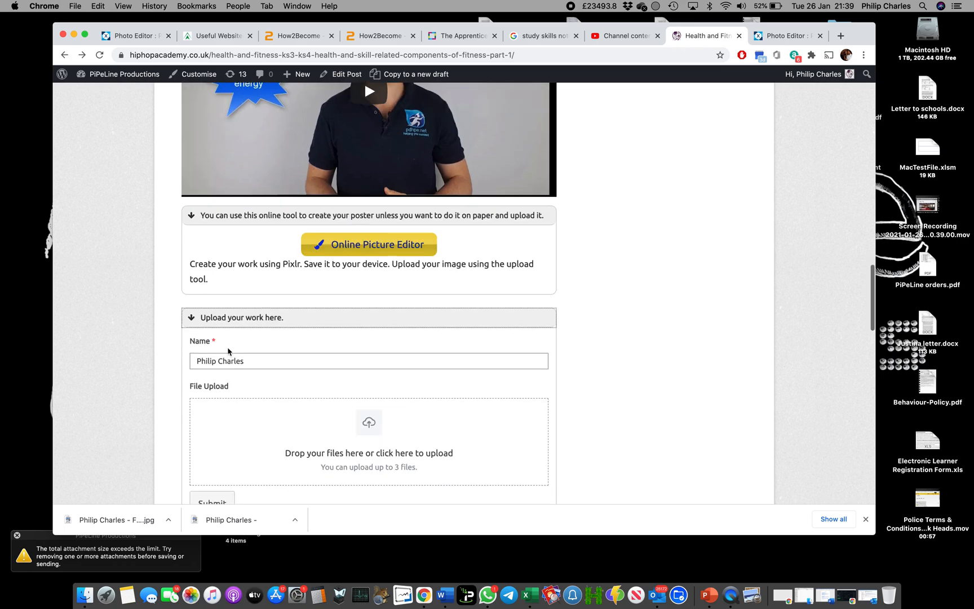
pyautogui.click(365, 427)
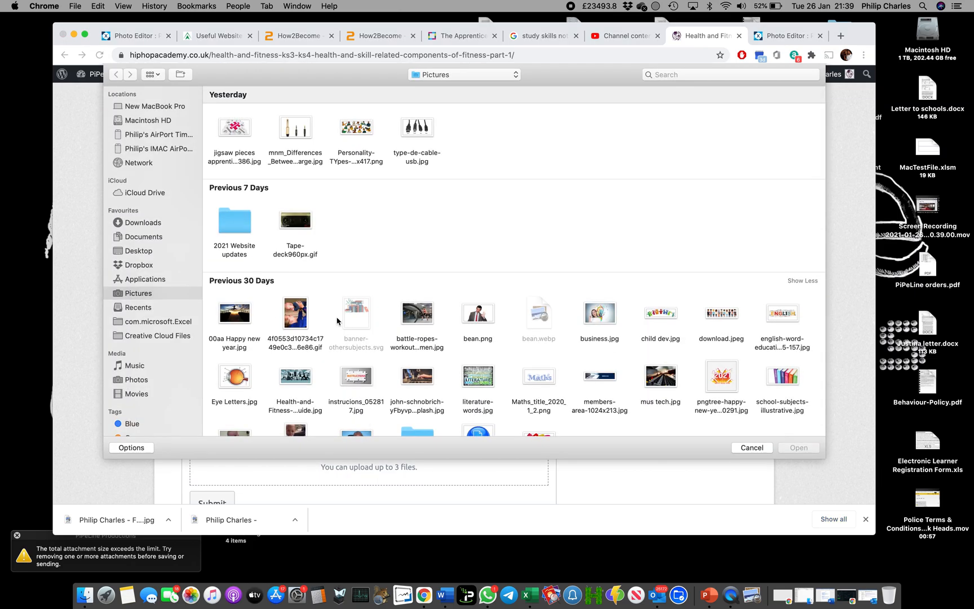
pyautogui.click(143, 224)
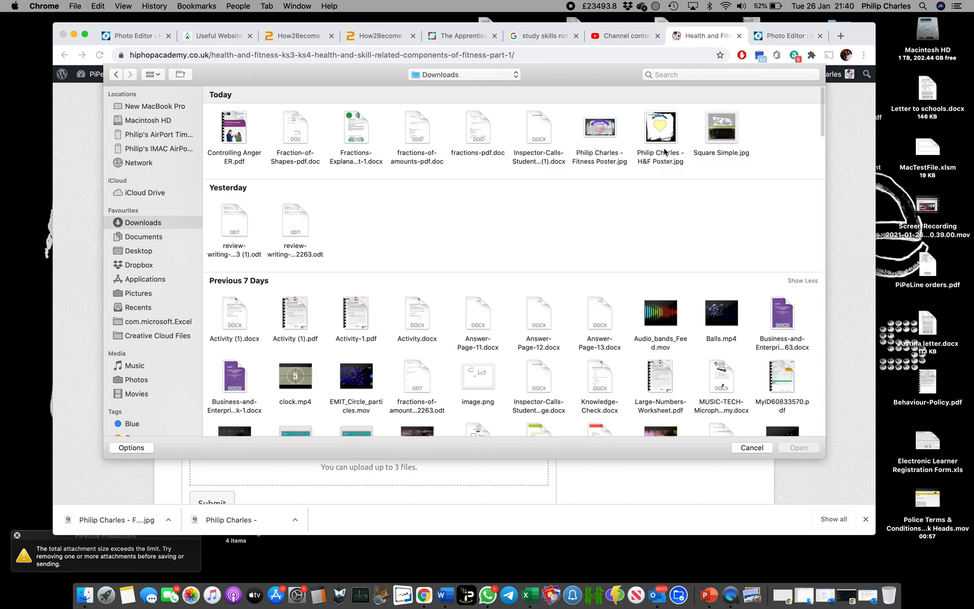
pyautogui.click(607, 133)
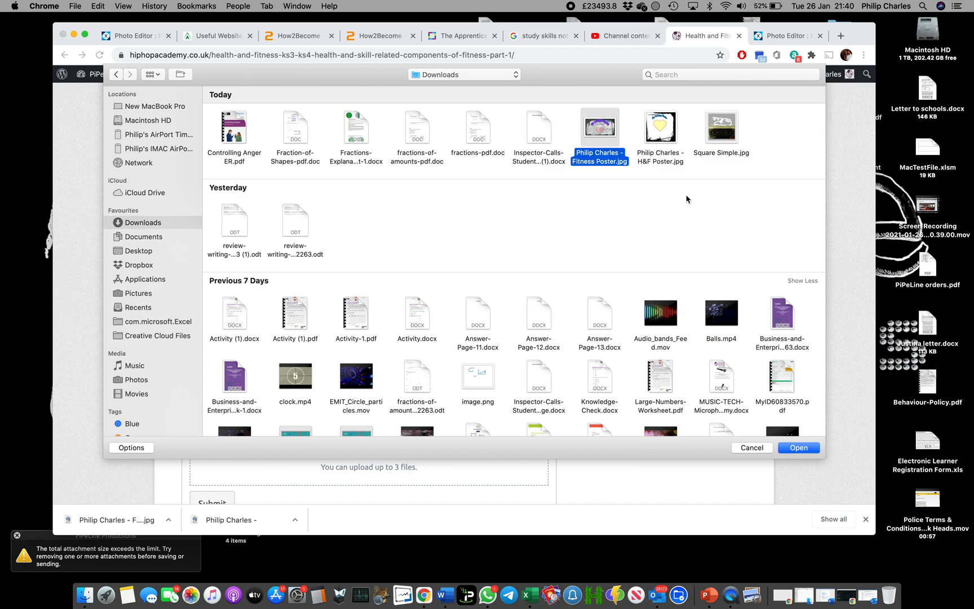
pyautogui.click(811, 449)
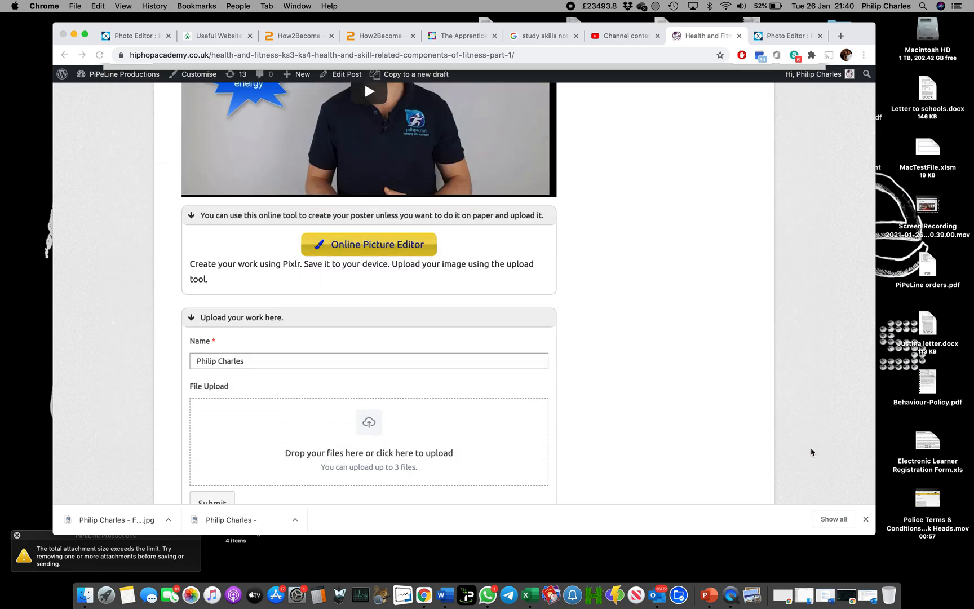
pyautogui.scroll(-3, 811, 447)
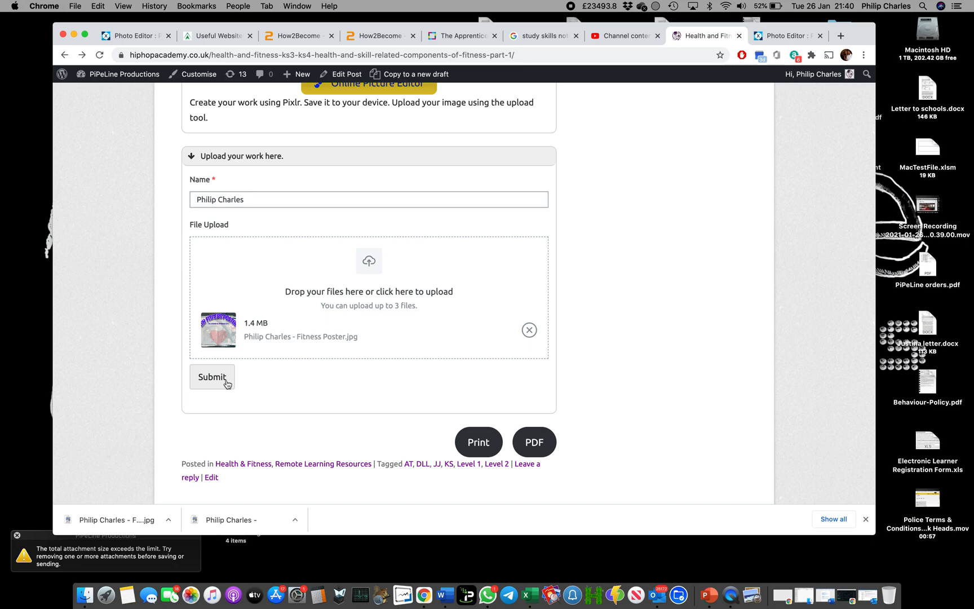
pyautogui.click(226, 381)
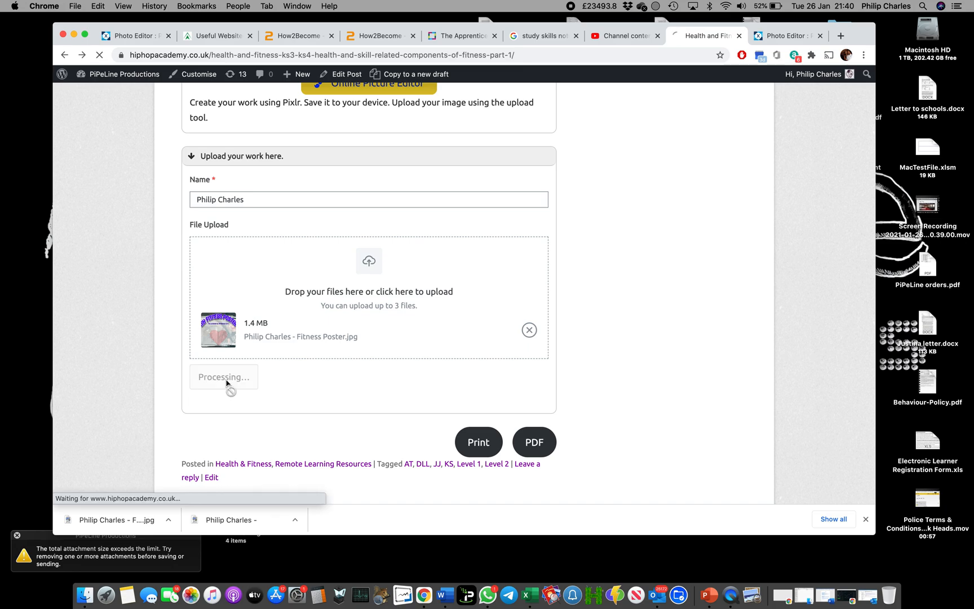